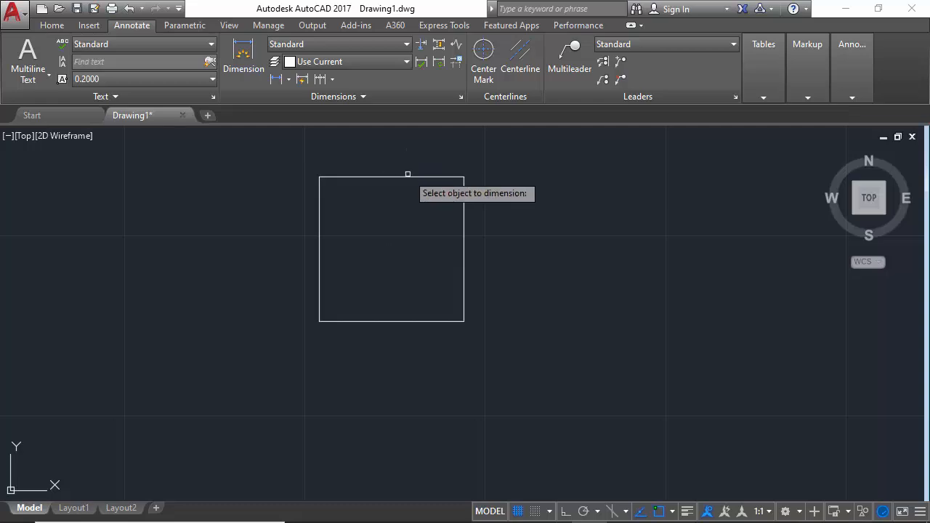
pyautogui.click(408, 176)
pyautogui.press('Escape')
pyautogui.scroll(-2, 496, 215)
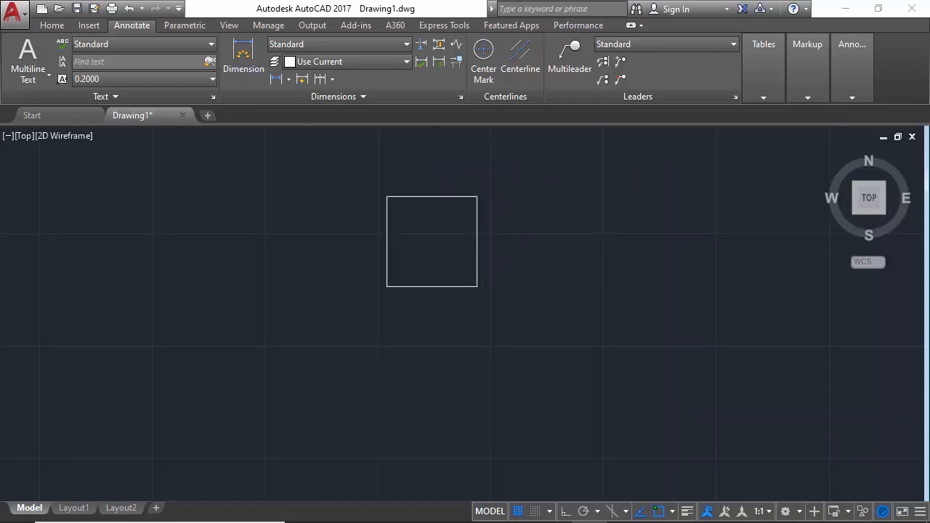
# - Copy the square straight down twice from its upper right corner, each copy sharing an edge with the square above
pyautogui.scroll(2, 485, 260)
pyautogui.write('co')
pyautogui.press('Return')
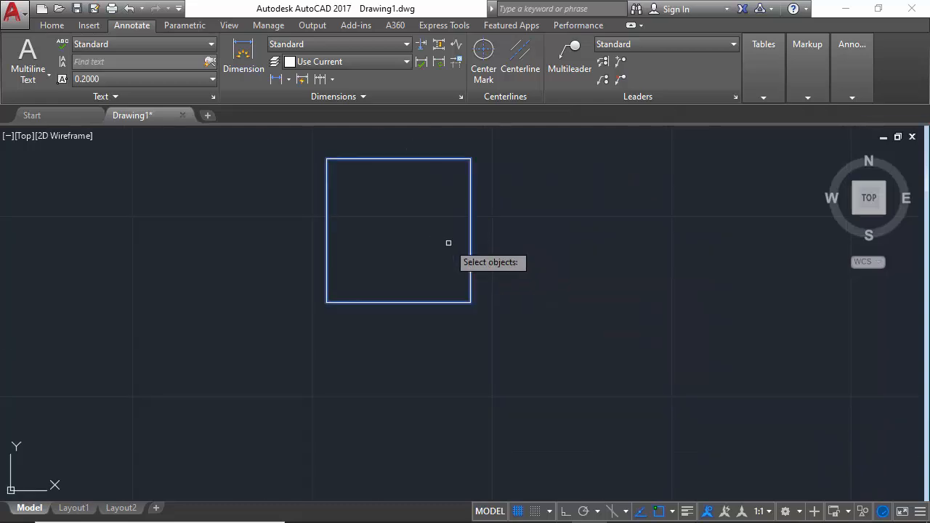
pyautogui.click(470, 175)
pyautogui.press('Return')
pyautogui.click(471, 159)
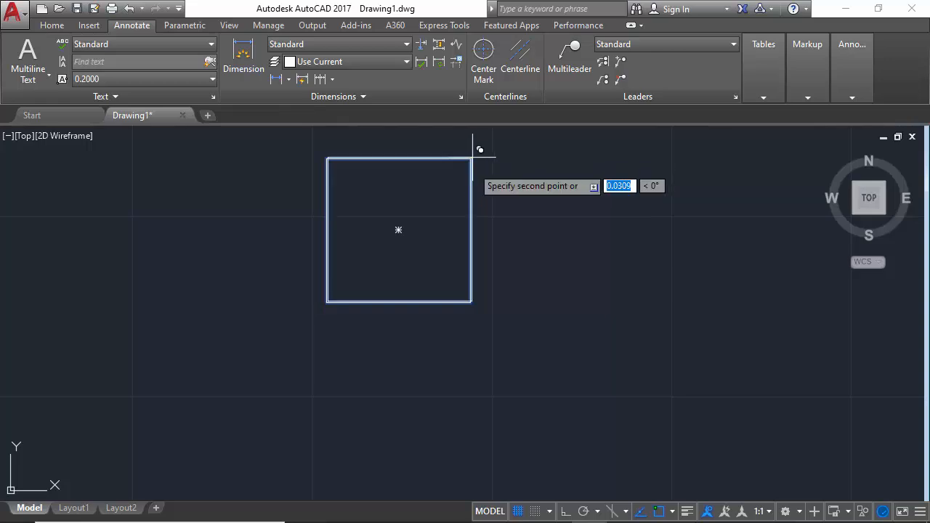
pyautogui.click(473, 300)
pyautogui.scroll(-2, 485, 239)
pyautogui.scroll(2, 483, 240)
pyautogui.click(484, 315)
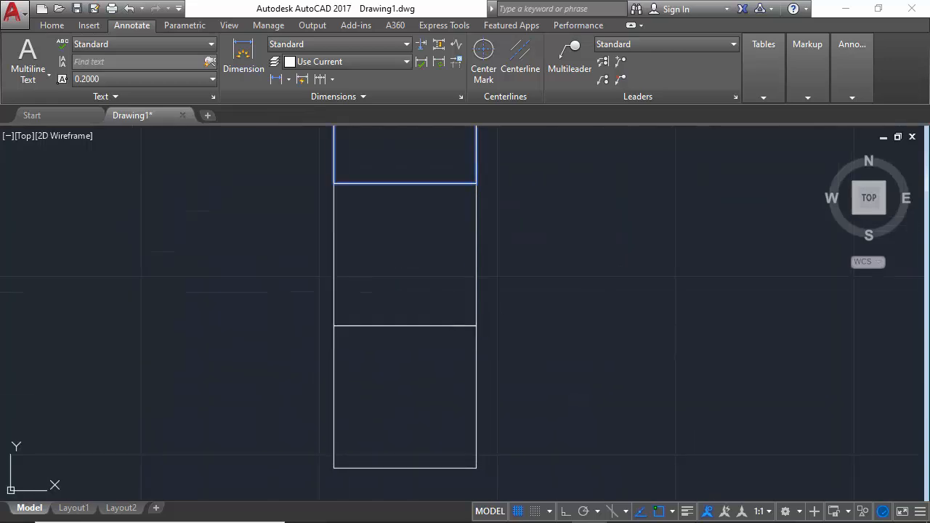
# - Place two more copies of the square underneath to complete a vertical stack of five squares
pyautogui.scroll(-4, 479, 262)
pyautogui.scroll(2, 466, 356)
pyautogui.click(478, 333)
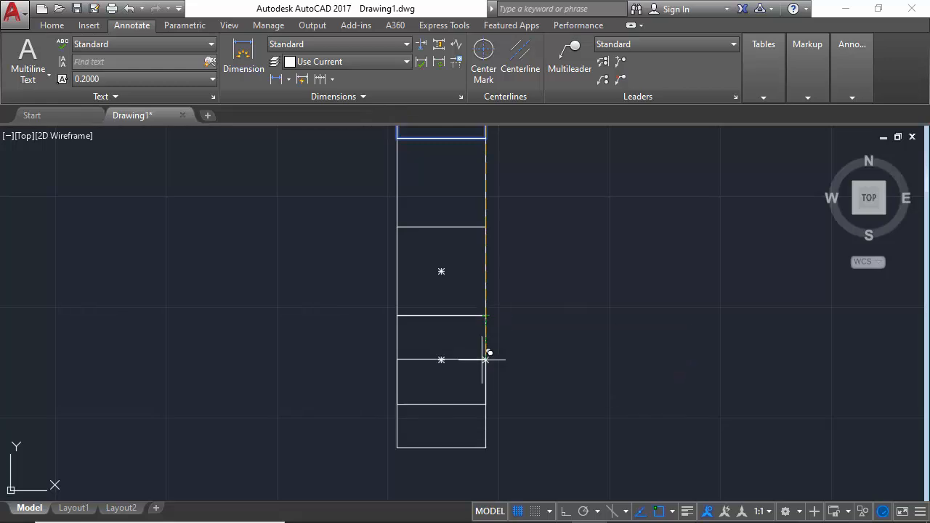
pyautogui.click(485, 404)
pyautogui.scroll(-4, 448, 388)
pyautogui.press('Escape')
pyautogui.scroll(2, 482, 387)
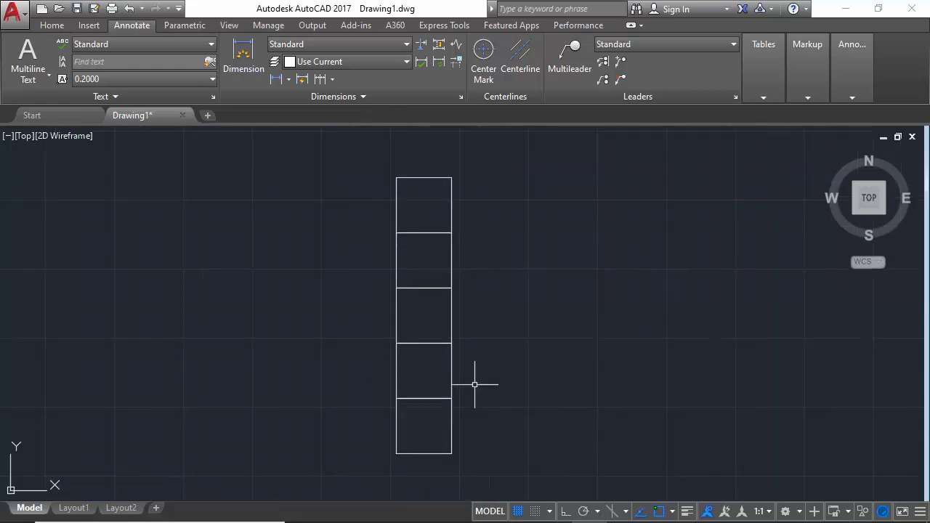
# - Draw a circle centred in the topmost square, with a diameter about half the square's width
pyautogui.scroll(2, 431, 187)
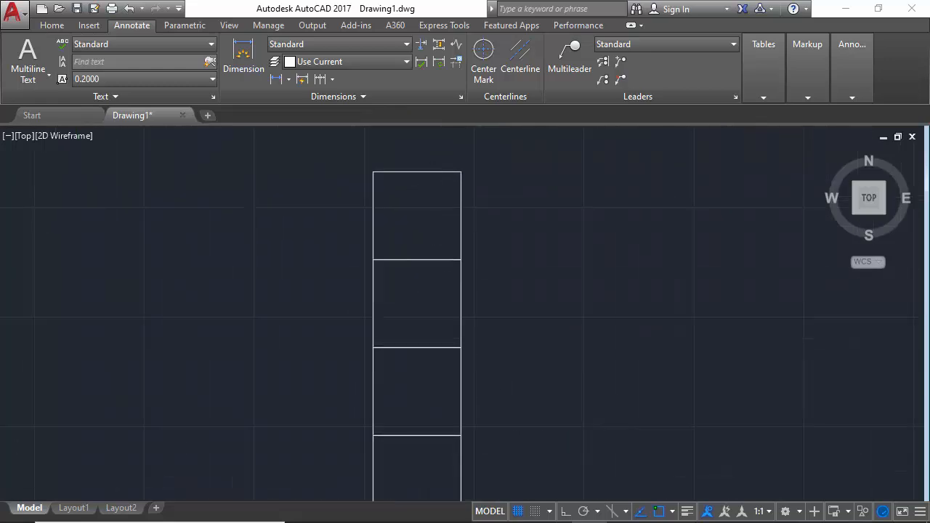
pyautogui.scroll(2, 429, 182)
pyautogui.write('c')
pyautogui.press('Return')
pyautogui.scroll(2, 422, 245)
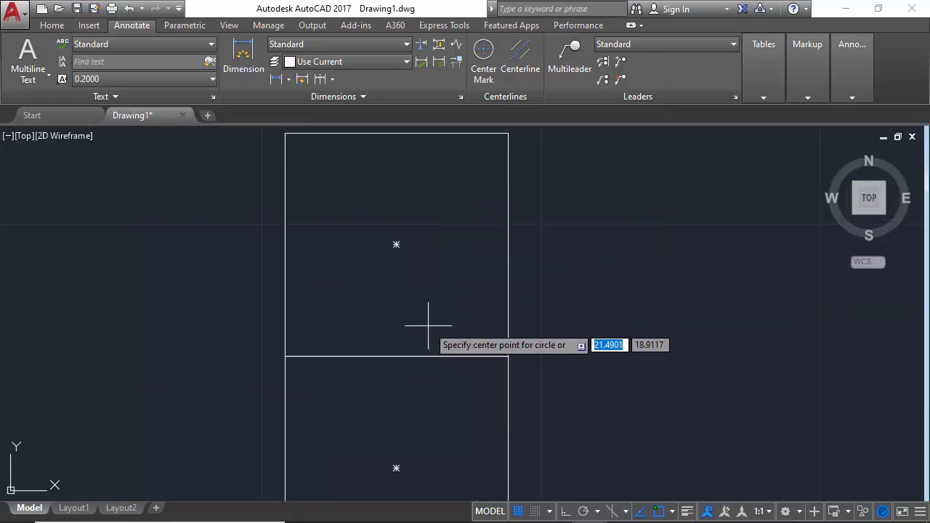
pyautogui.click(396, 244)
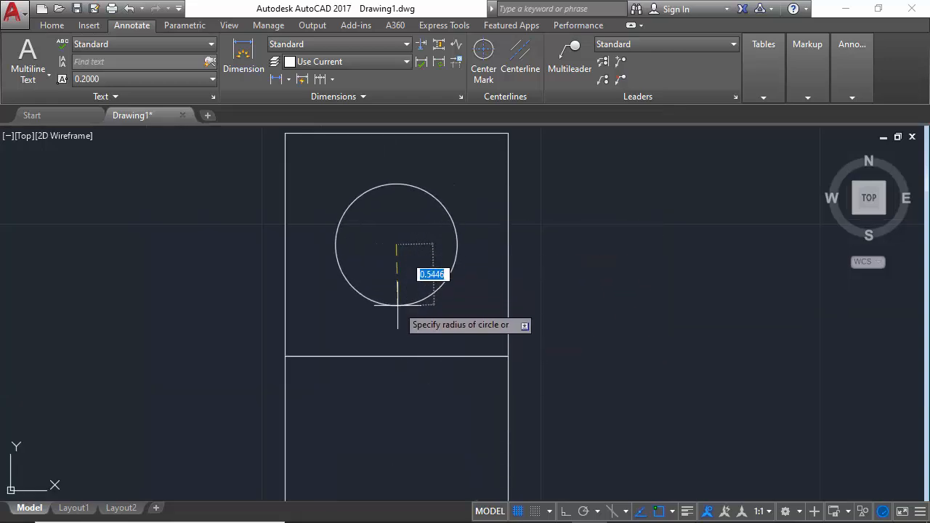
pyautogui.press('Return')
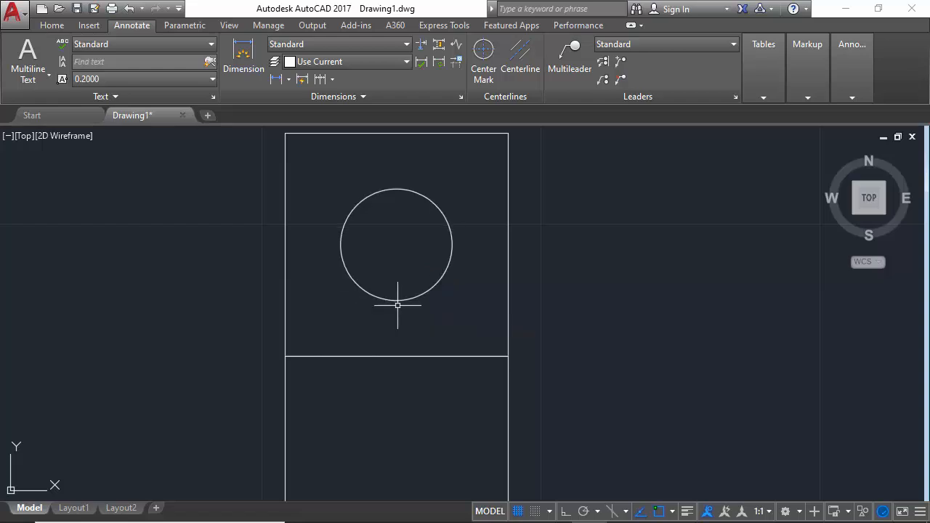
pyautogui.write('o')
pyautogui.press('Return')
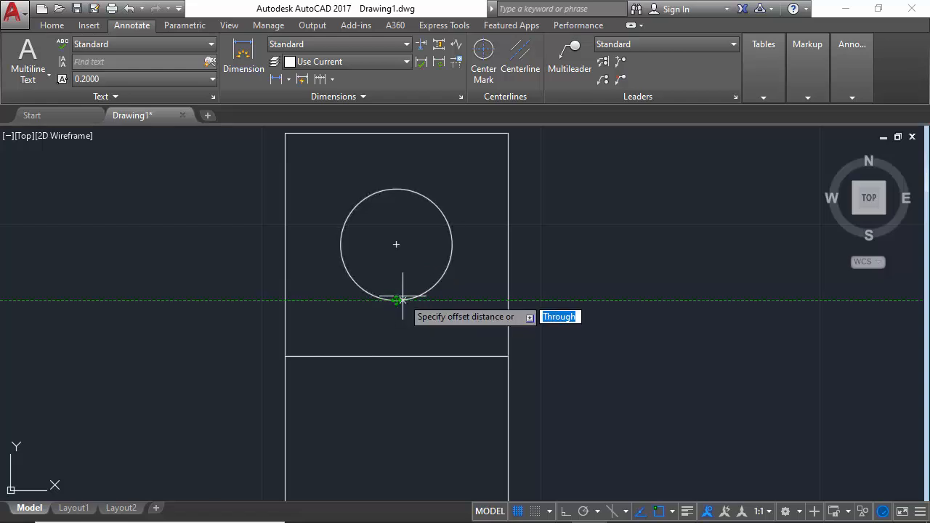
pyautogui.press('Return')
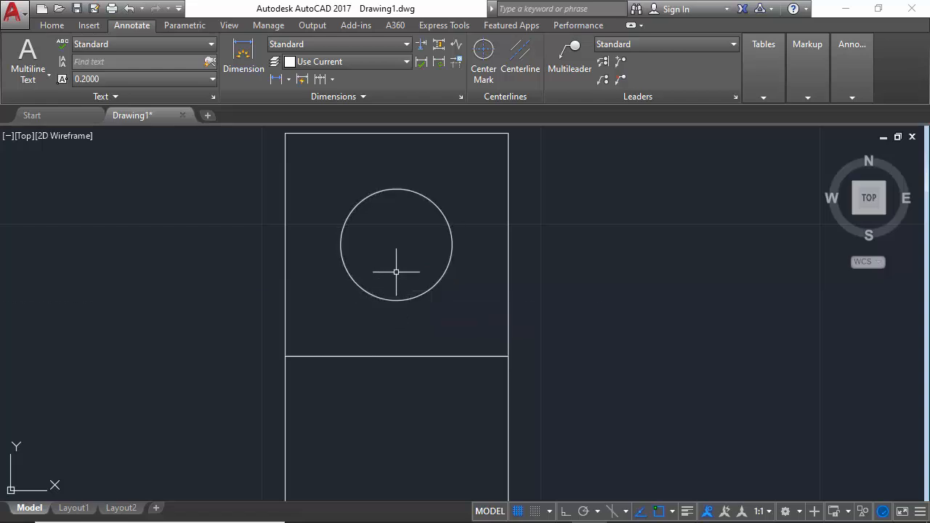
# - Draw a slightly larger circle concentric with the first one in the topmost square, leaving a thin ring between them
pyautogui.write('c')
pyautogui.press('Return')
pyautogui.click(396, 245)
pyautogui.scroll(4, 381, 313)
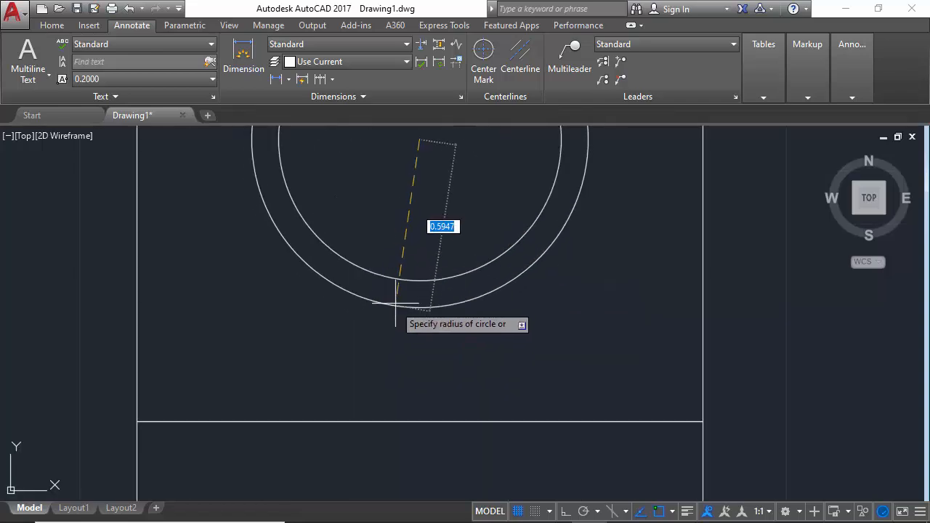
pyautogui.click(396, 303)
# - Draw a vertical line from the upper left of the outer circle to the top edge of the square
pyautogui.scroll(-4, 368, 362)
pyautogui.scroll(2, 398, 230)
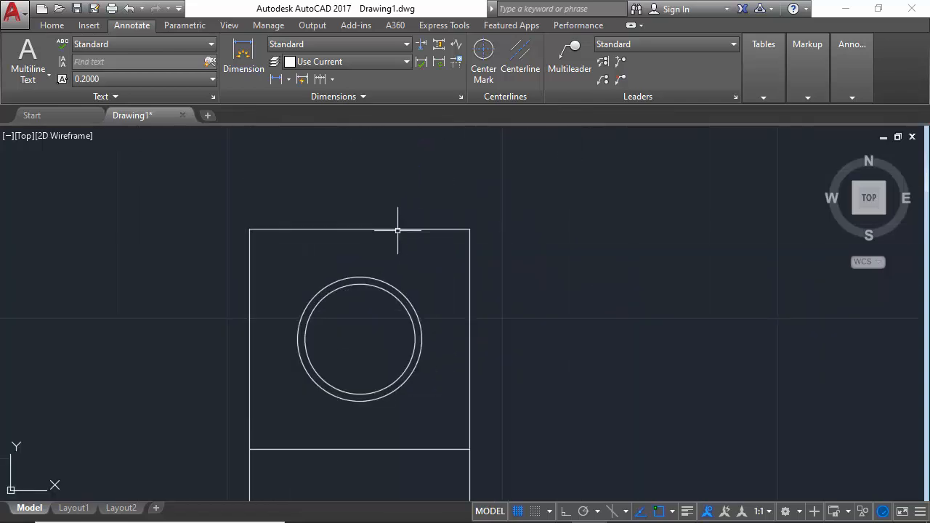
pyautogui.scroll(2, 349, 259)
pyautogui.write('l')
pyautogui.press('Return')
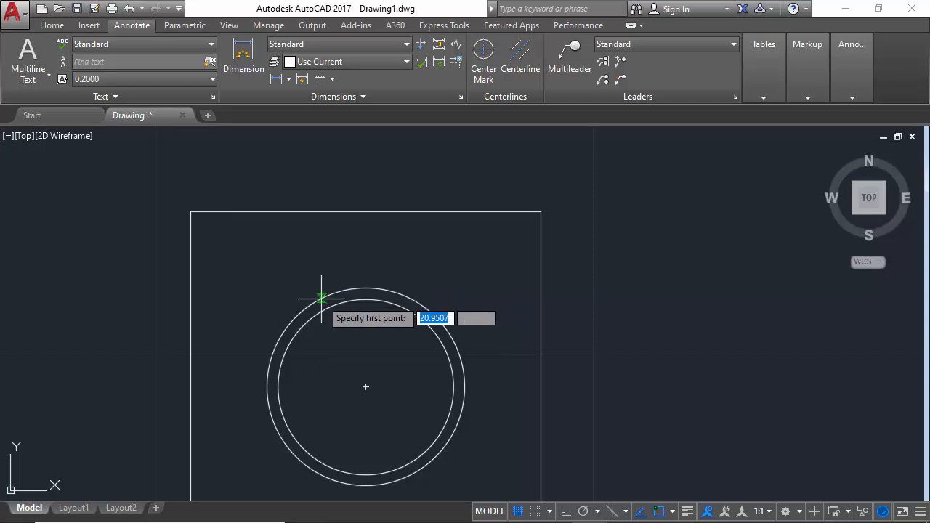
pyautogui.click(321, 298)
pyautogui.click(321, 212)
pyautogui.press('Return')
# - Mirror the vertical line about the vertical axis through the top of the outer circle, keeping the original line
pyautogui.click(321, 255)
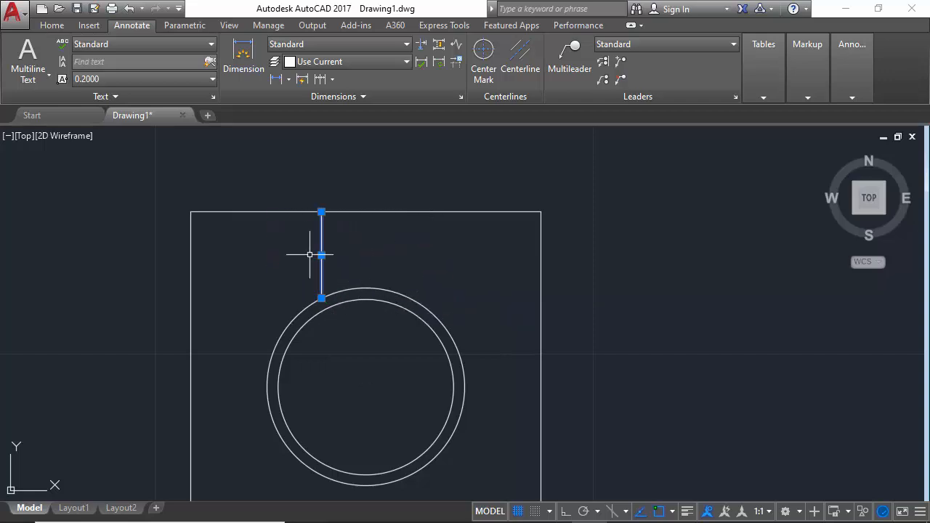
pyautogui.press('Return')
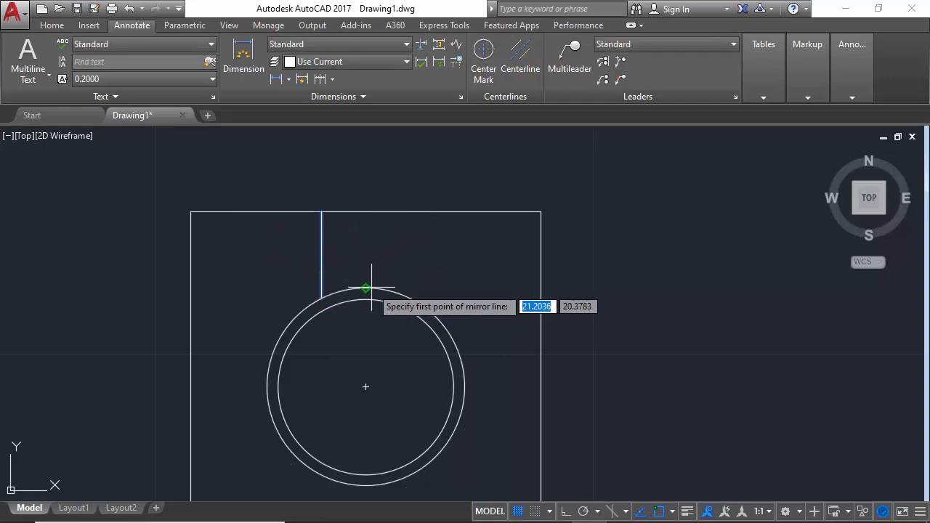
pyautogui.click(366, 287)
pyautogui.click(366, 207)
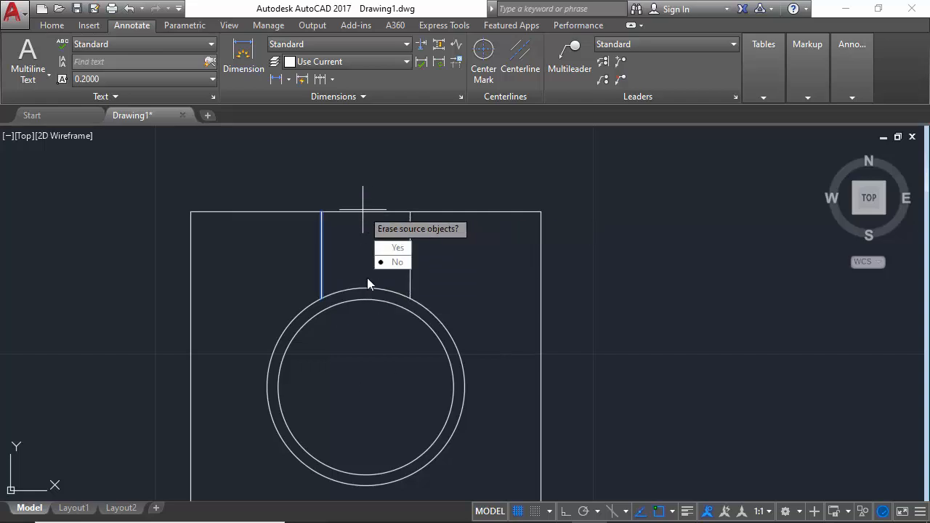
pyautogui.press('Return')
pyautogui.scroll(2, 394, 269)
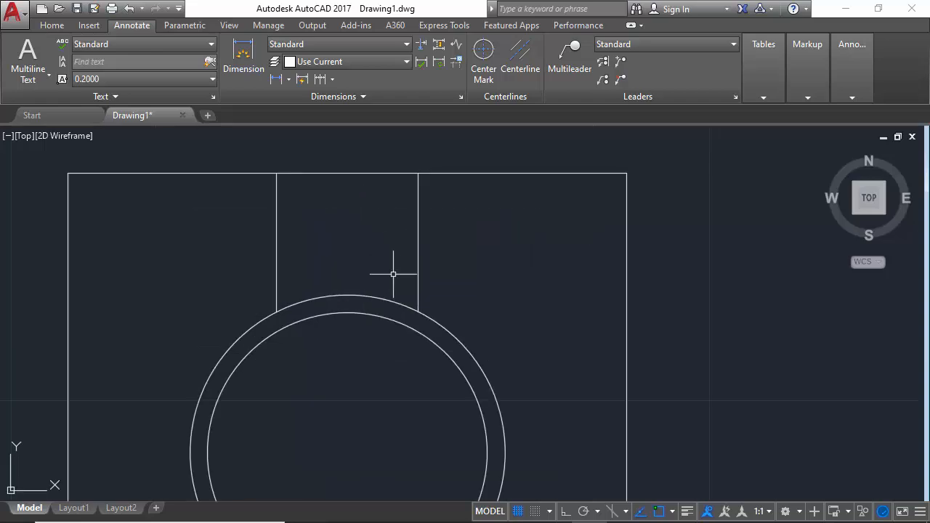
# - Draw a tall, narrow rectangle inside the inner circle, slightly left of its centre
pyautogui.scroll(-4, 311, 269)
pyautogui.scroll(2, 367, 341)
pyautogui.scroll(2, 367, 342)
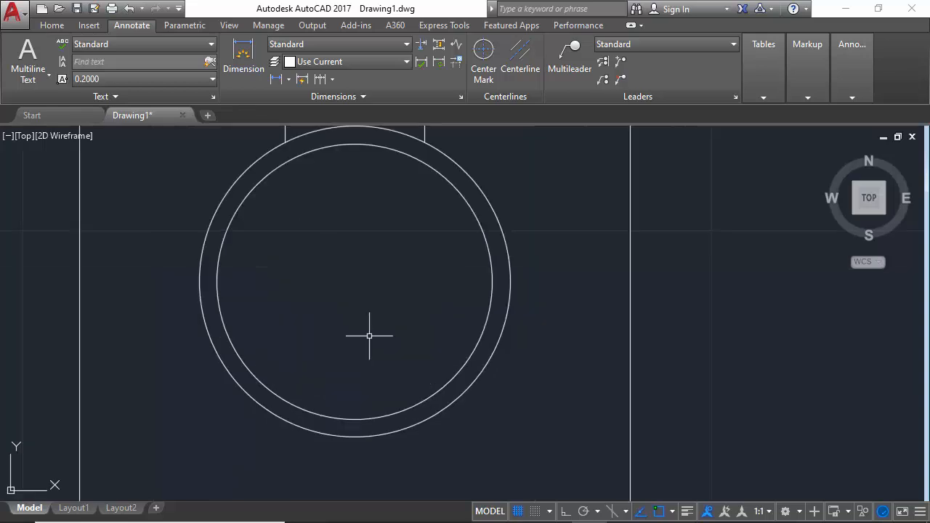
pyautogui.press('Return')
pyautogui.click(302, 216)
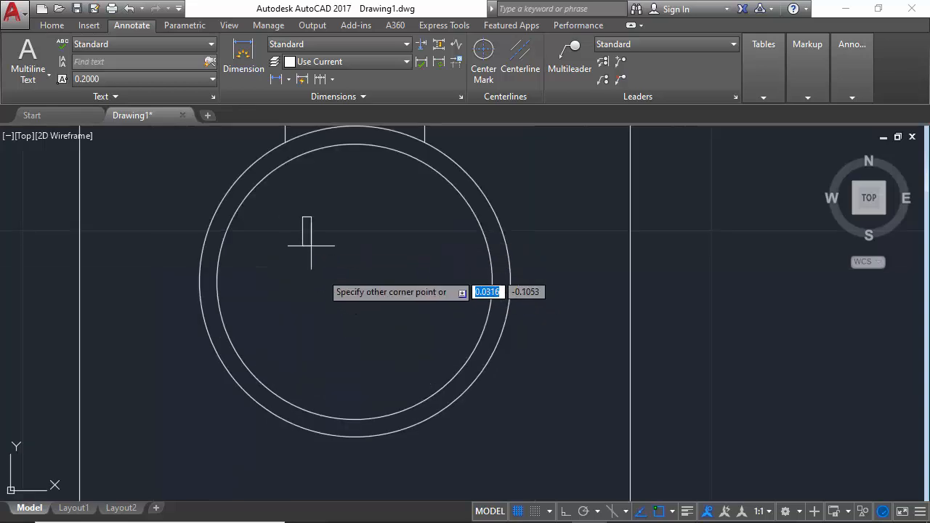
pyautogui.click(352, 382)
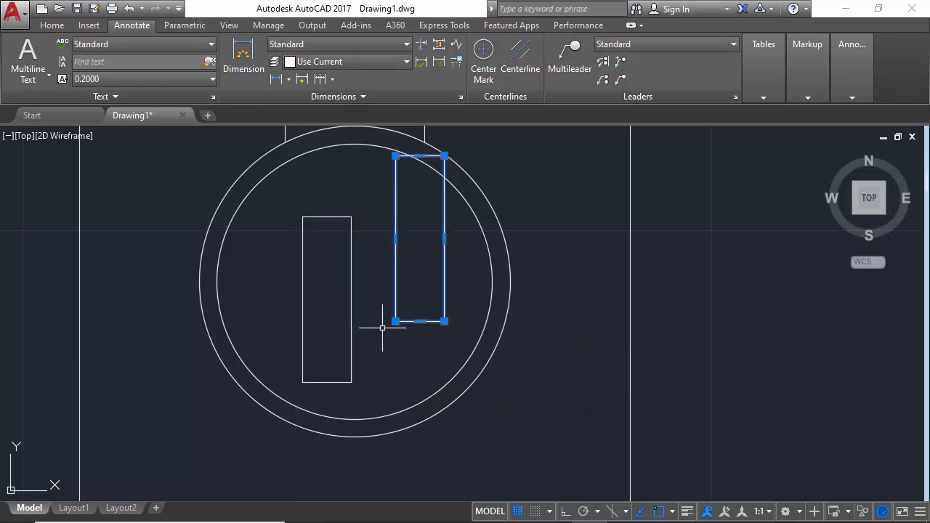
# - Rotate the copied rectangle 90° about its own centre with Ortho on so that it lies horizontally
pyautogui.scroll(-2, 408, 293)
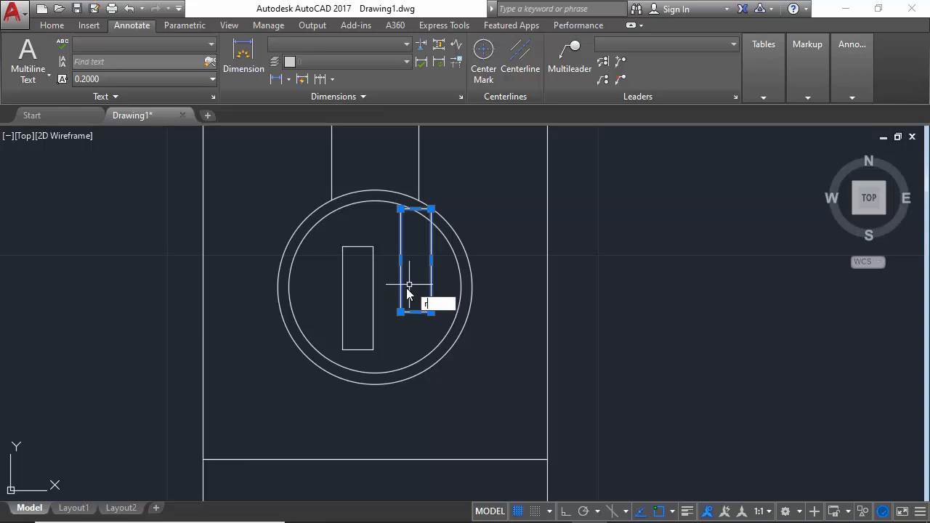
pyautogui.write('ro')
pyautogui.press('Return')
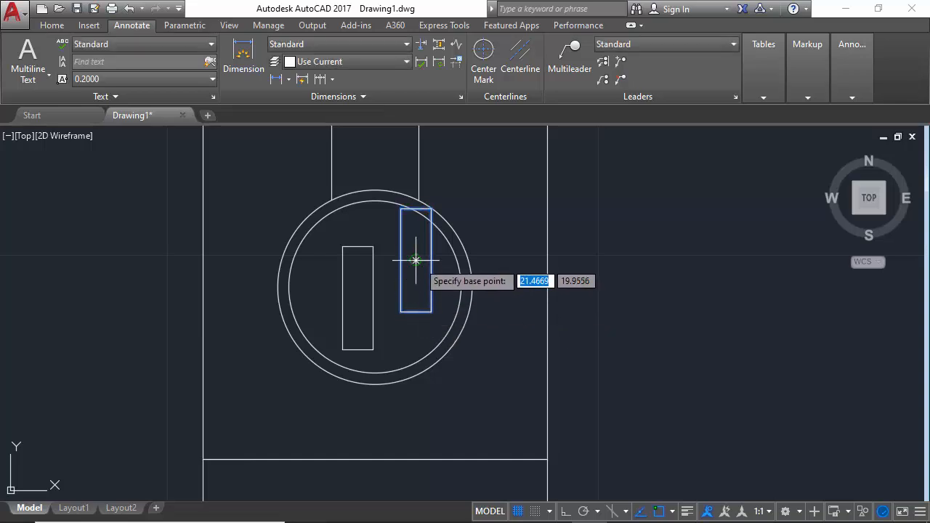
pyautogui.click(416, 260)
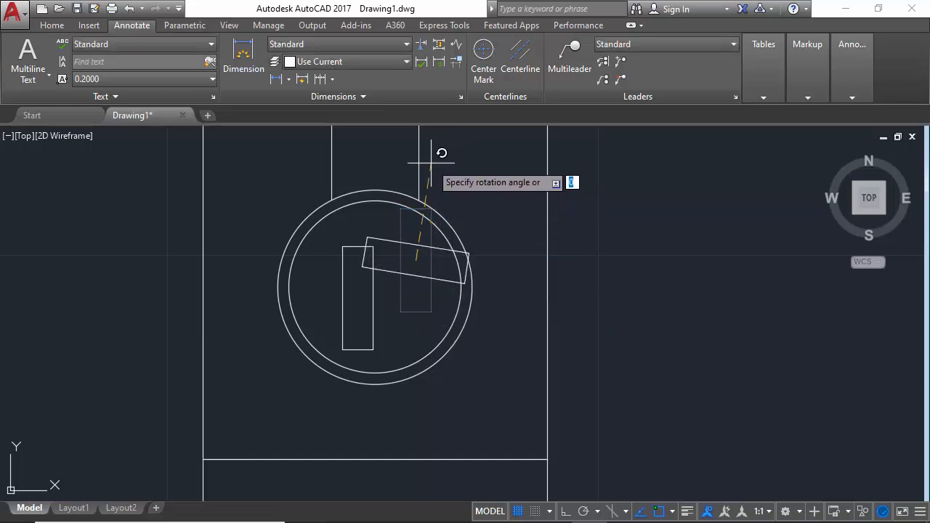
pyautogui.press('F8')
pyautogui.click(446, 285)
pyautogui.scroll(2, 400, 309)
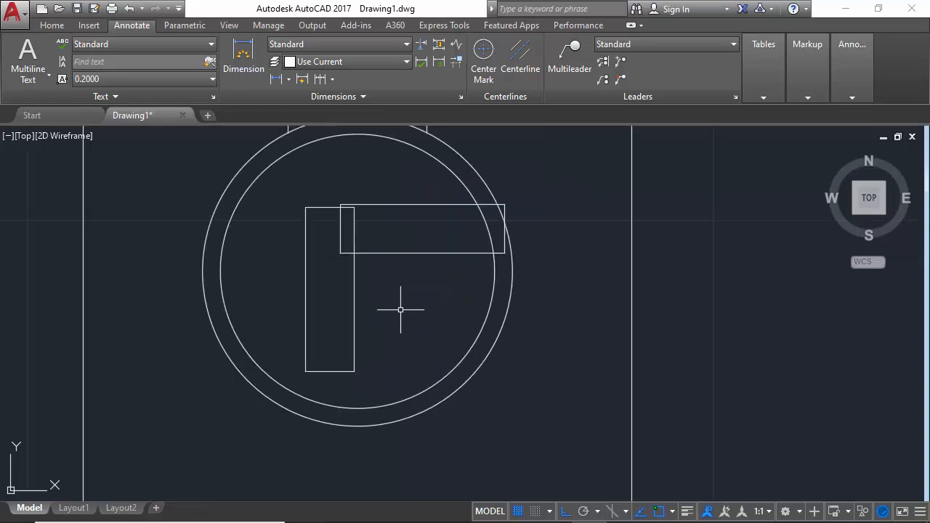
# - Move the horizontal rectangle by its centre onto the centre of the vertical rectangle to form a cross
pyautogui.click(400, 252)
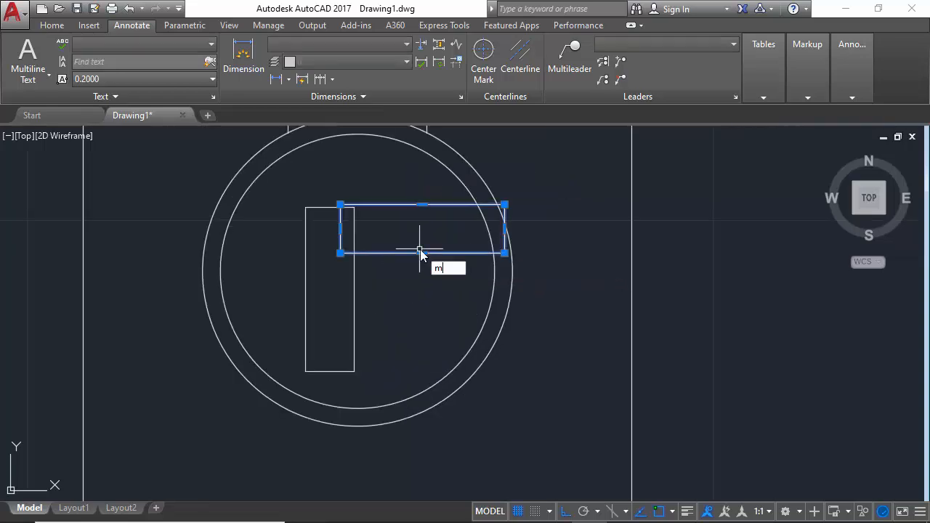
pyautogui.write('m')
pyautogui.press('Return')
pyautogui.click(422, 229)
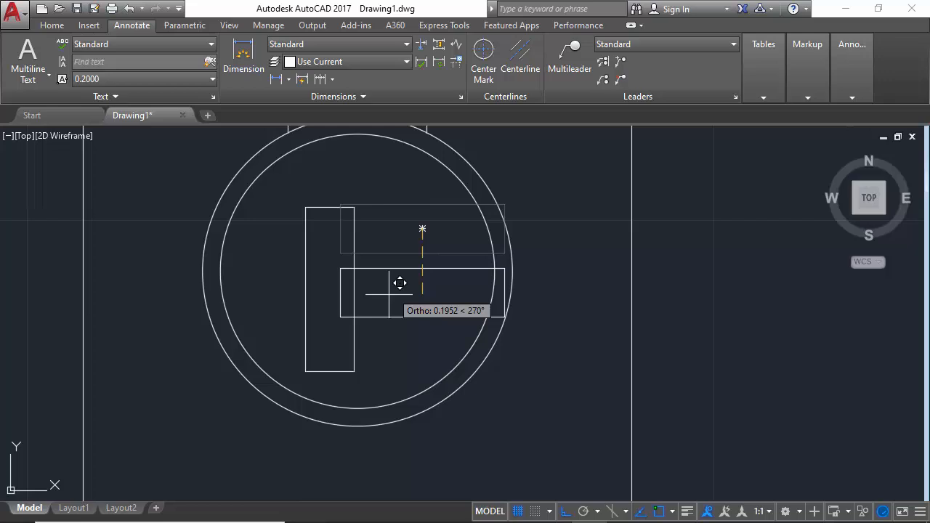
pyautogui.click(341, 287)
# - Move both rectangles of the cross together from their common centre to the centre of the circles
pyautogui.click(385, 232)
pyautogui.click(286, 333)
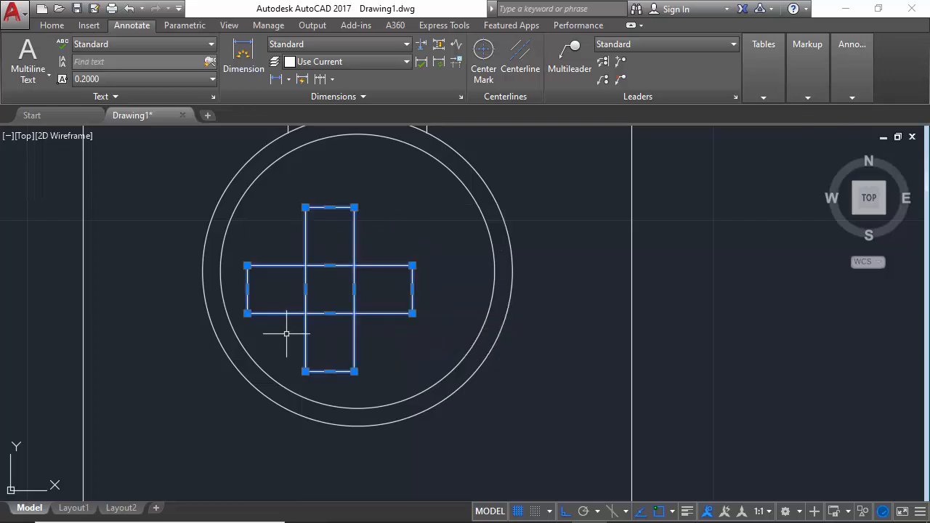
pyautogui.write('m')
pyautogui.press('Return')
pyautogui.click(329, 289)
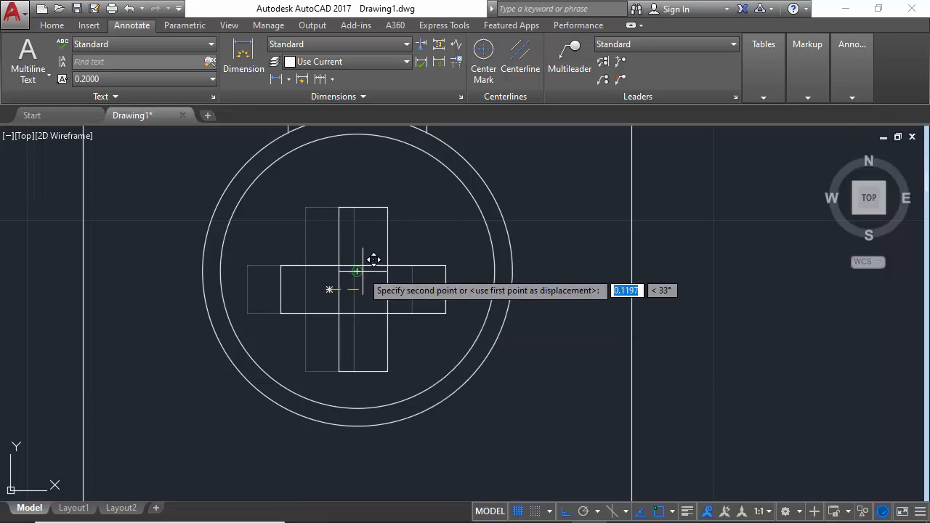
pyautogui.click(355, 273)
pyautogui.scroll(-5, 387, 313)
pyautogui.scroll(5, 387, 312)
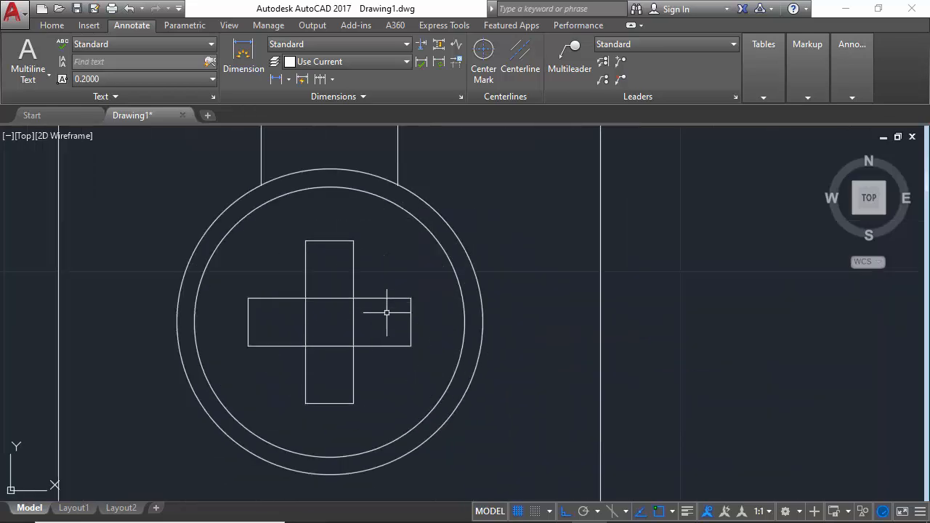
# - Trim the overlapping edges of the two rectangles inside the cross, using both rectangles as cutting edges
pyautogui.click(273, 373)
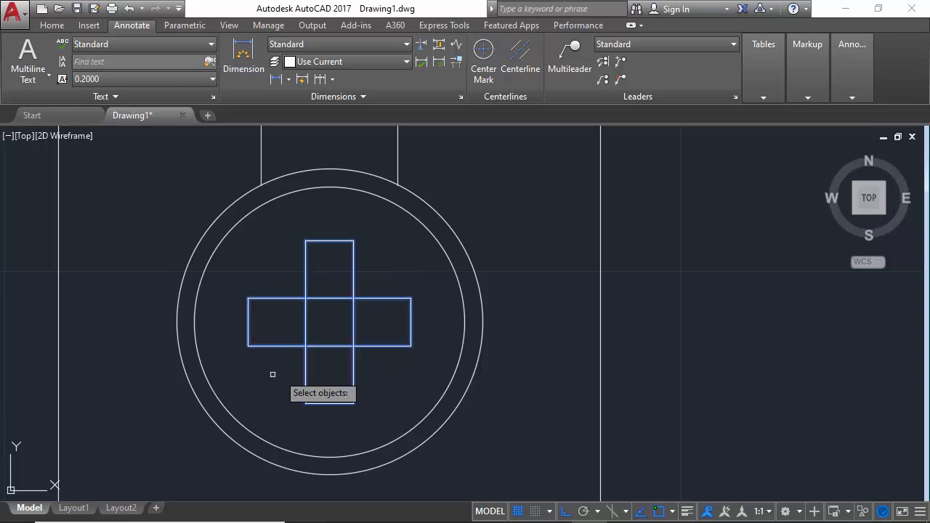
pyautogui.press('Return')
pyautogui.click(326, 362)
pyautogui.click(330, 286)
pyautogui.click(355, 311)
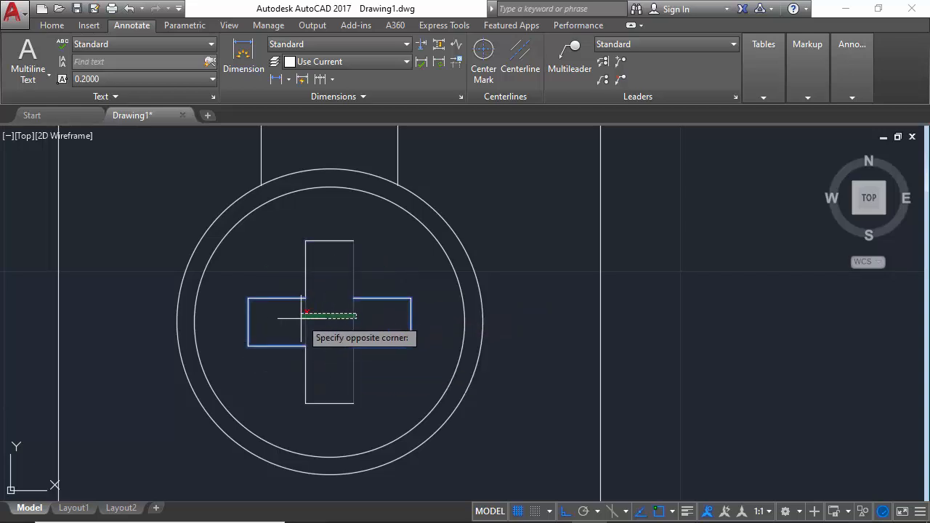
pyautogui.click(285, 308)
pyautogui.press('Return')
# - Draw two lines closing the open right-hand edges of the cross's lower and upper arms
pyautogui.write('l')
pyautogui.press('Return')
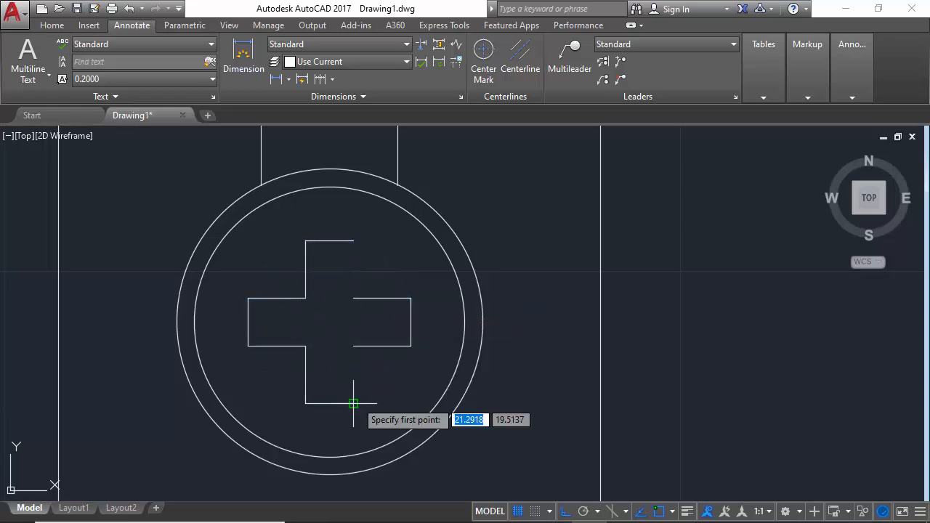
pyautogui.click(353, 403)
pyautogui.click(353, 346)
pyautogui.press('Return')
pyautogui.press('Return')
pyautogui.click(353, 298)
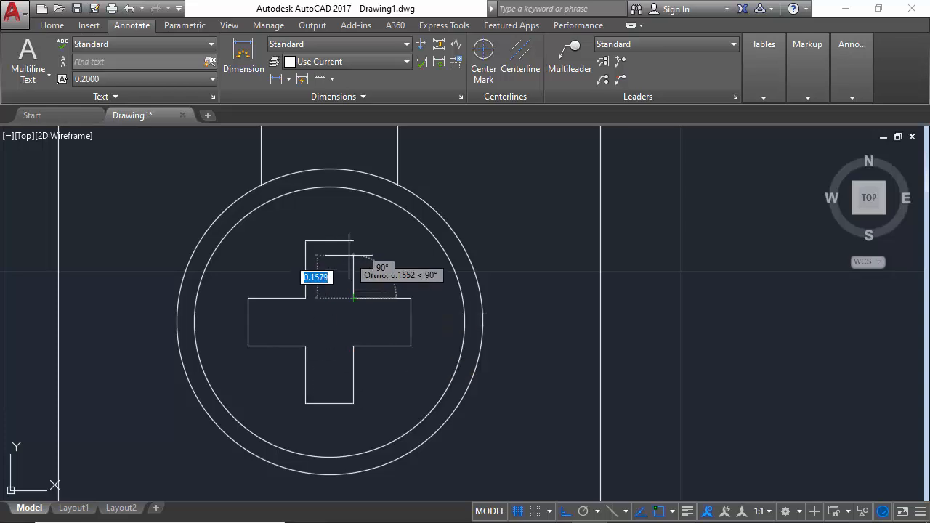
pyautogui.click(353, 240)
pyautogui.press('Return')
pyautogui.click(360, 226)
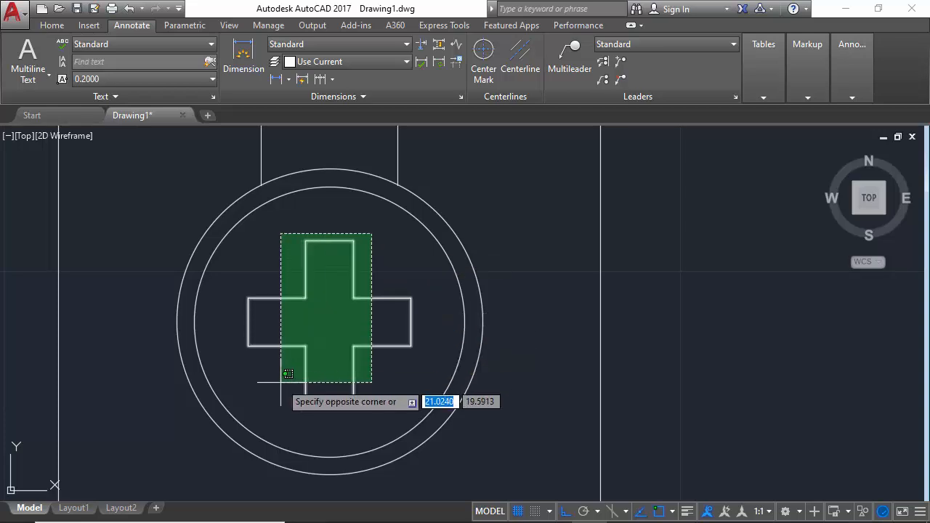
pyautogui.click(281, 382)
pyautogui.press('Escape')
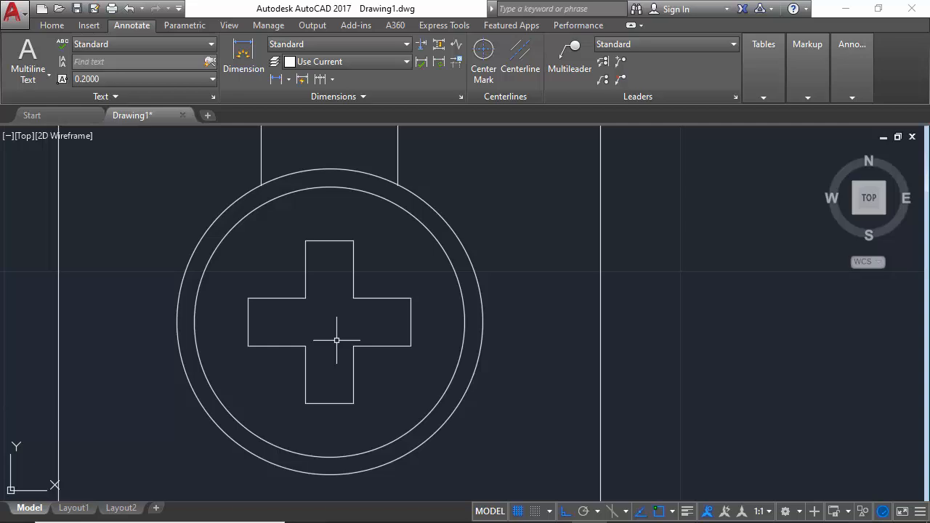
# - Rotate the whole cross outline 45° about its centre so that it forms an X inside the ring
pyautogui.click(376, 257)
pyautogui.click(280, 381)
pyautogui.write('o')
pyautogui.press('Return')
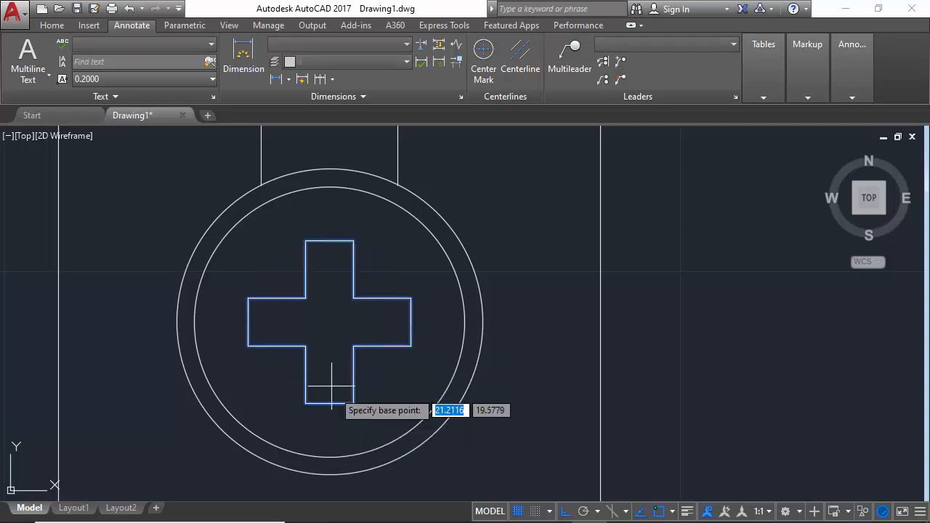
pyautogui.click(328, 322)
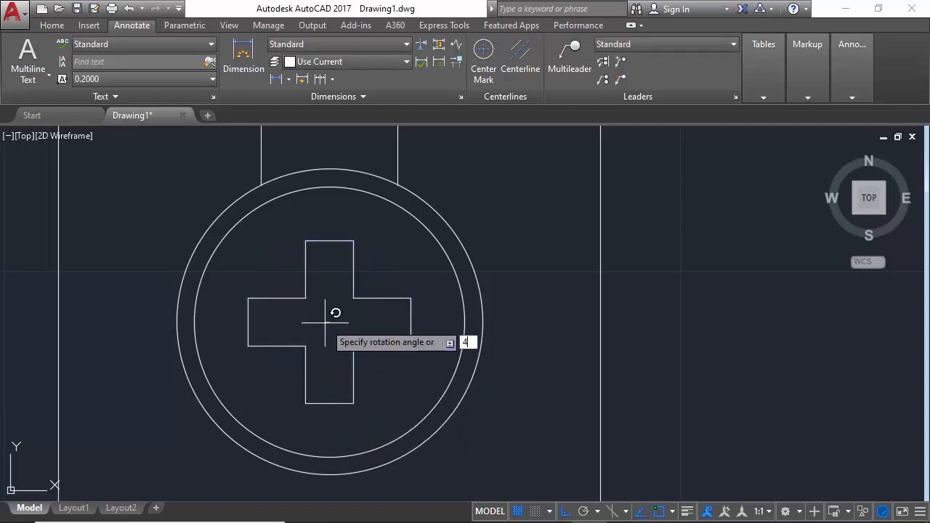
pyautogui.write('45')
pyautogui.press('Return')
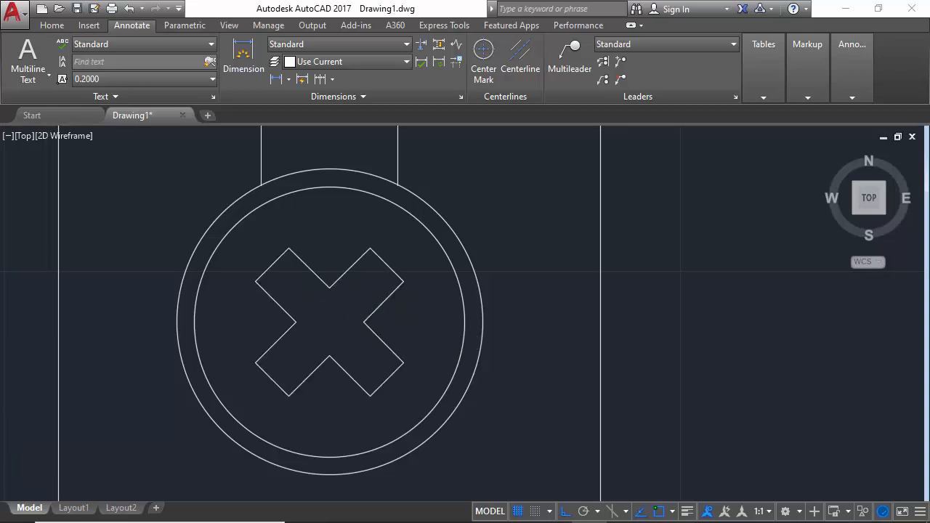
# - Draw a polyline along the full right edge of the five-square stack and move it a short distance to the right
pyautogui.scroll(-5, 356, 291)
pyautogui.scroll(5, 370, 239)
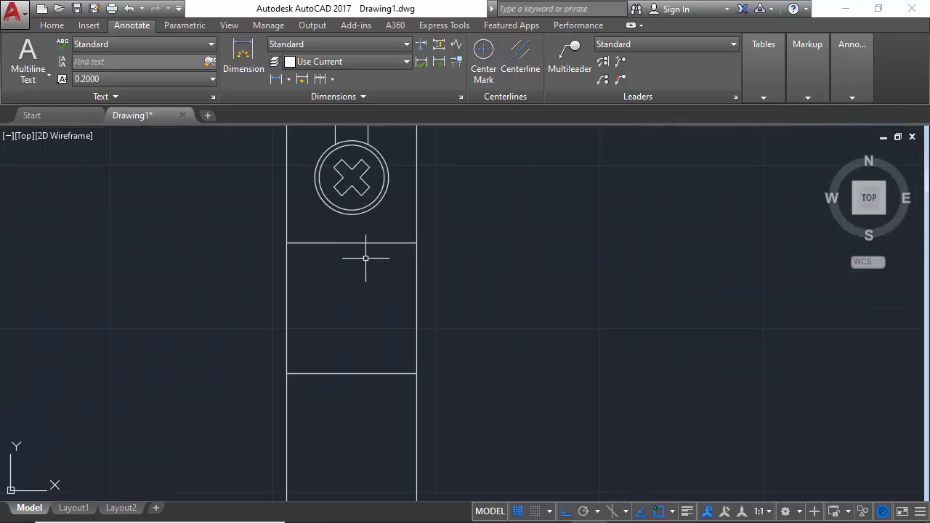
pyautogui.scroll(-2, 364, 260)
pyautogui.scroll(-2, 345, 226)
pyautogui.scroll(2, 344, 215)
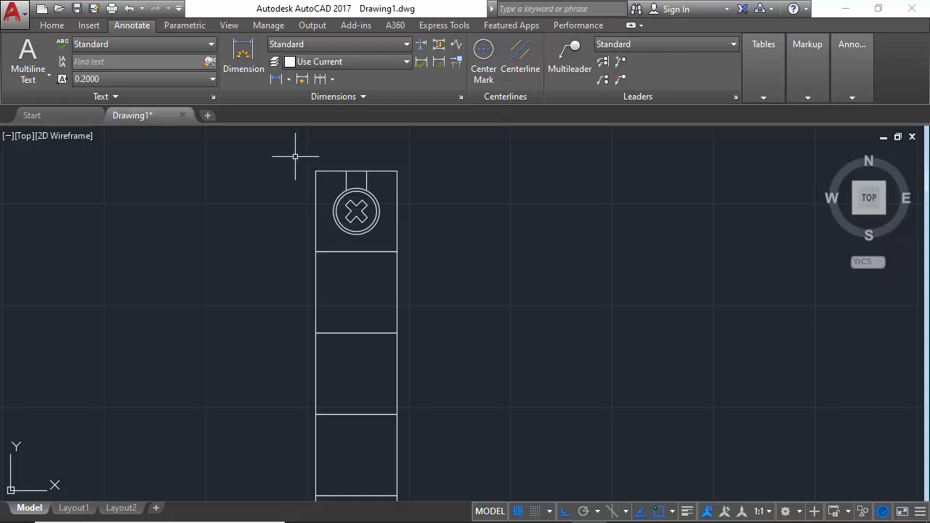
pyautogui.scroll(-2, 356, 220)
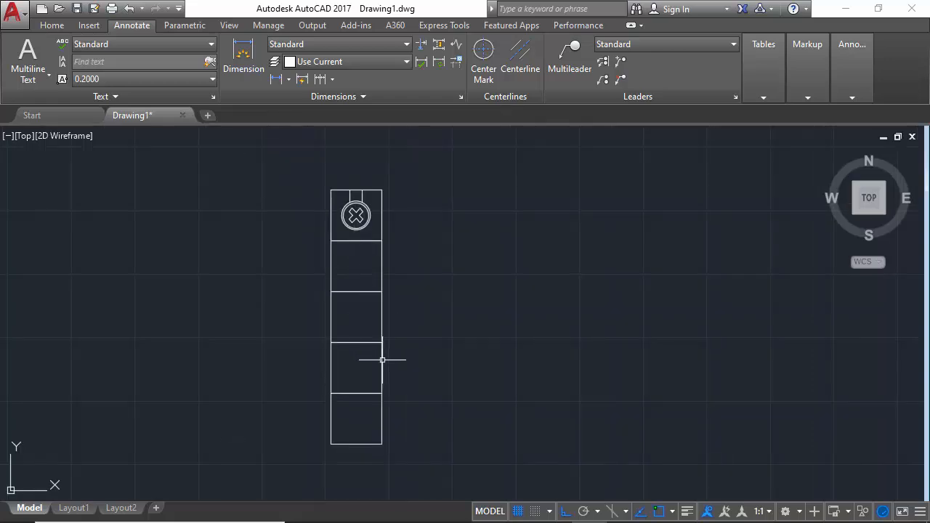
pyautogui.write('pl')
pyautogui.press('Return')
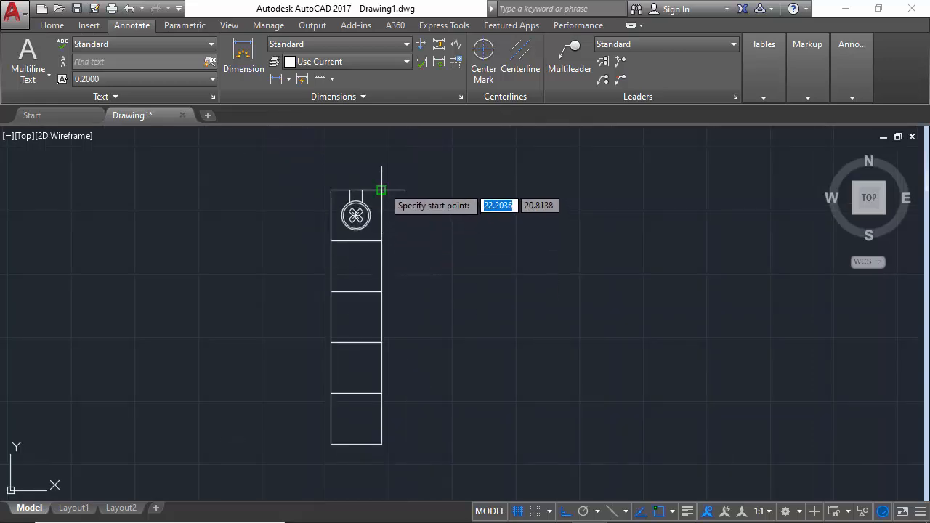
pyautogui.click(381, 191)
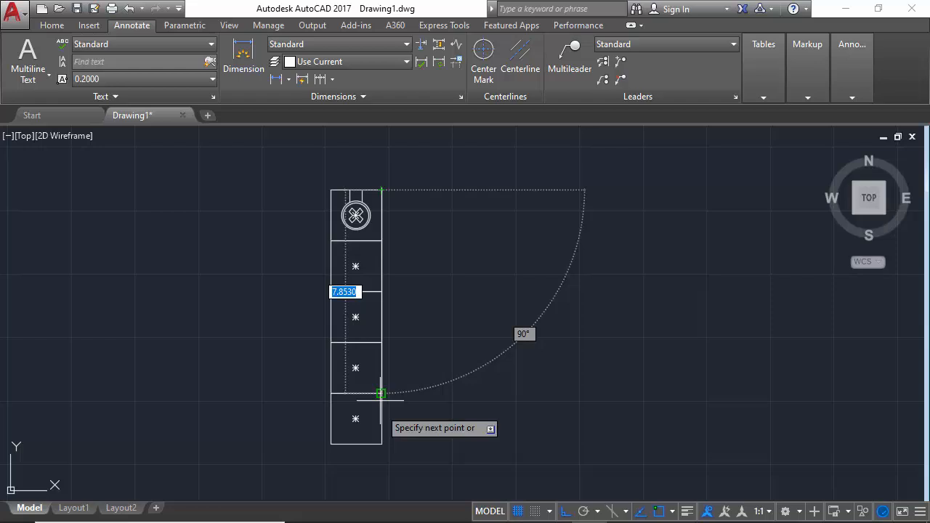
pyautogui.click(381, 444)
pyautogui.press('Return')
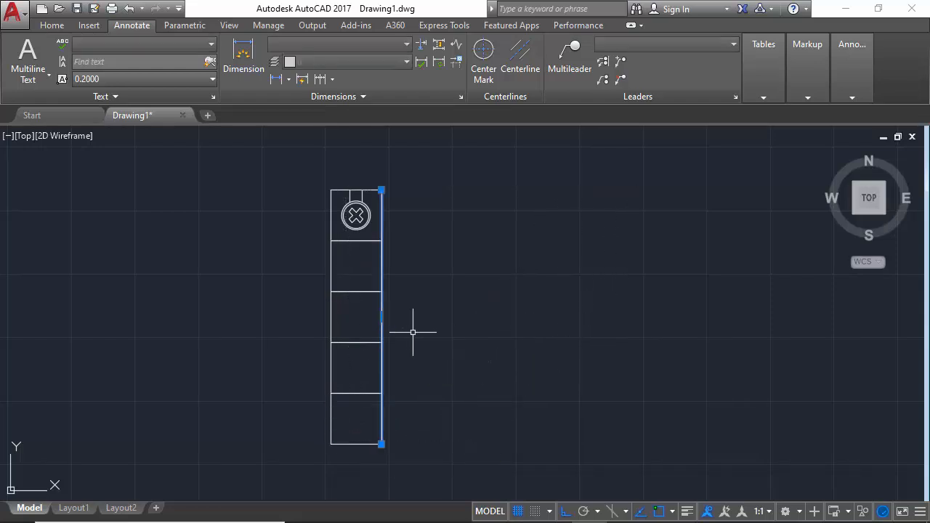
pyautogui.press('Return')
pyautogui.click(423, 329)
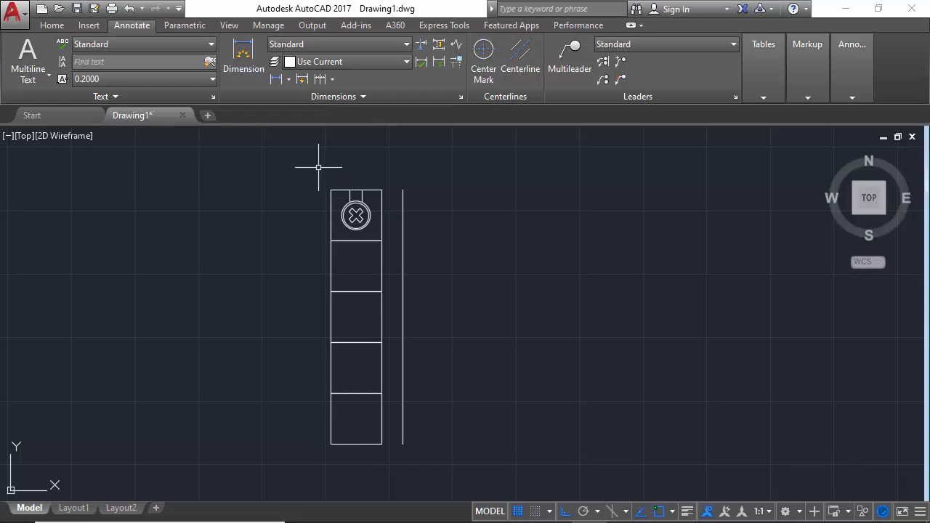
# - Mirror the ring, cross and connecting lines into the bottom square about a horizontal axis through the side polyline's midpoint, keeping the originals
pyautogui.click(306, 164)
pyautogui.click(408, 242)
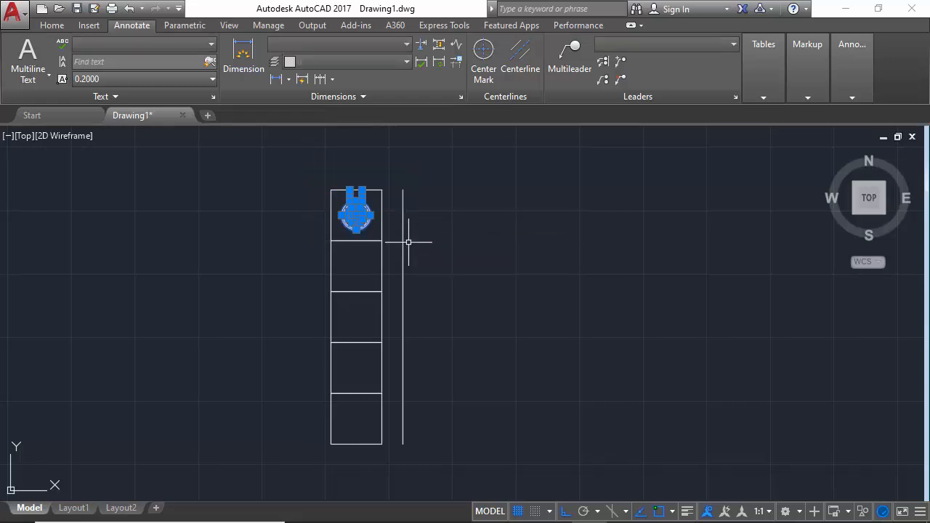
pyautogui.press('Return')
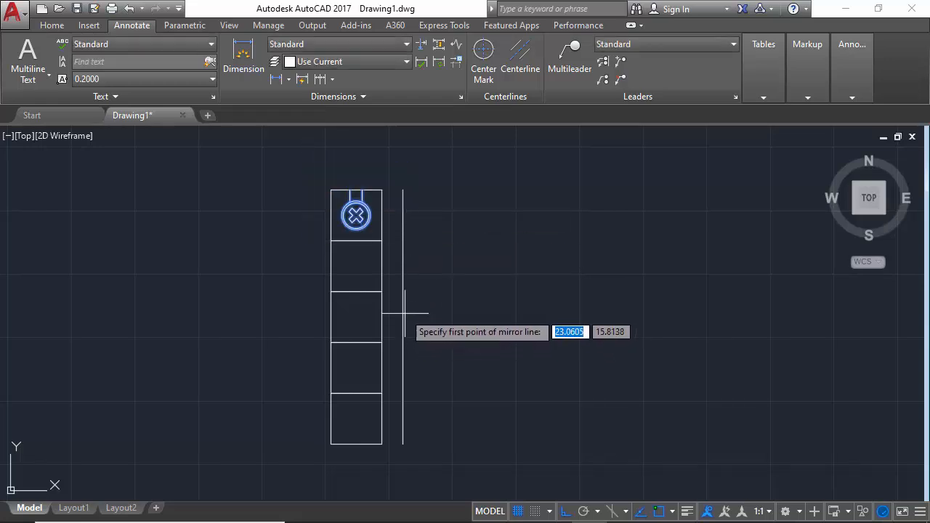
pyautogui.click(403, 317)
pyautogui.press('Return')
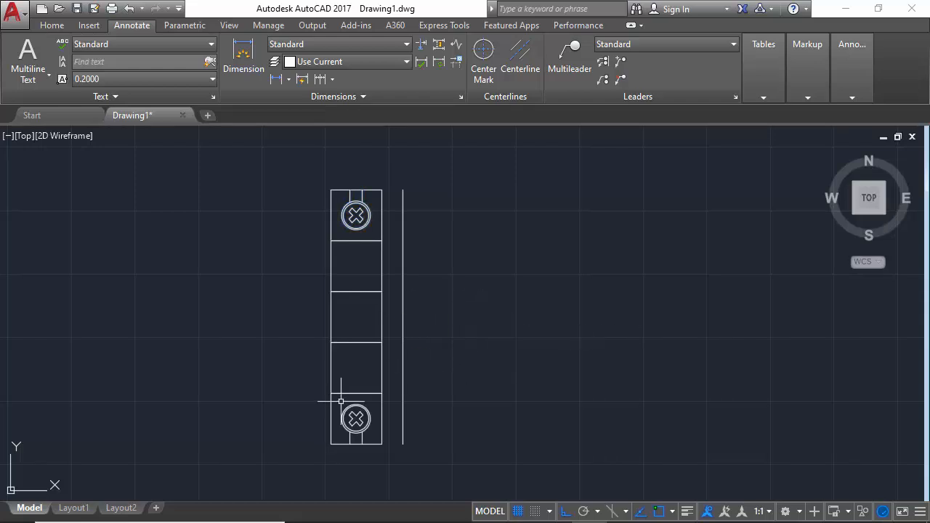
# - Delete the mirrored cross inside the ring of the bottom square
pyautogui.scroll(8, 345, 418)
pyautogui.click(352, 409)
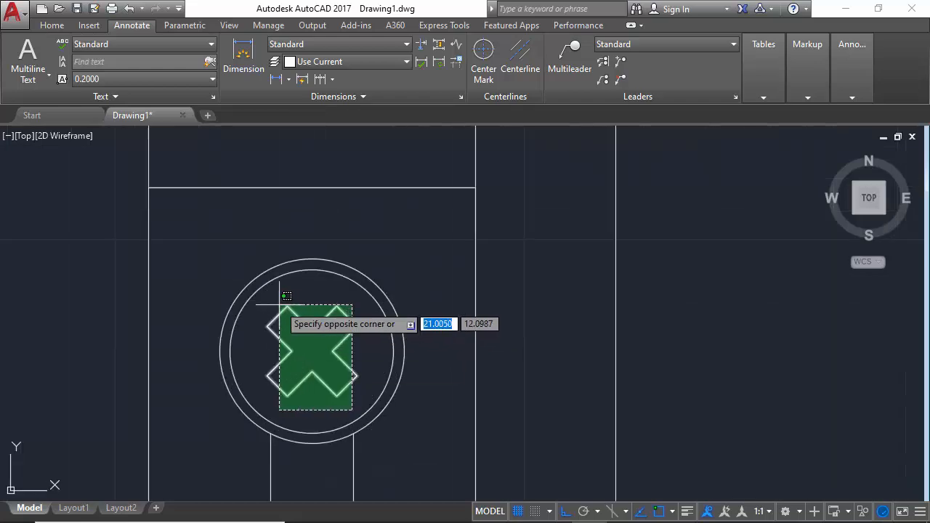
pyautogui.click(272, 303)
pyautogui.press('Delete')
# - Draw horizontal lines from the midpoints of the bottom square's two connecting lines outward to the square's right and left edges
pyautogui.scroll(-4, 326, 298)
pyautogui.scroll(4, 369, 334)
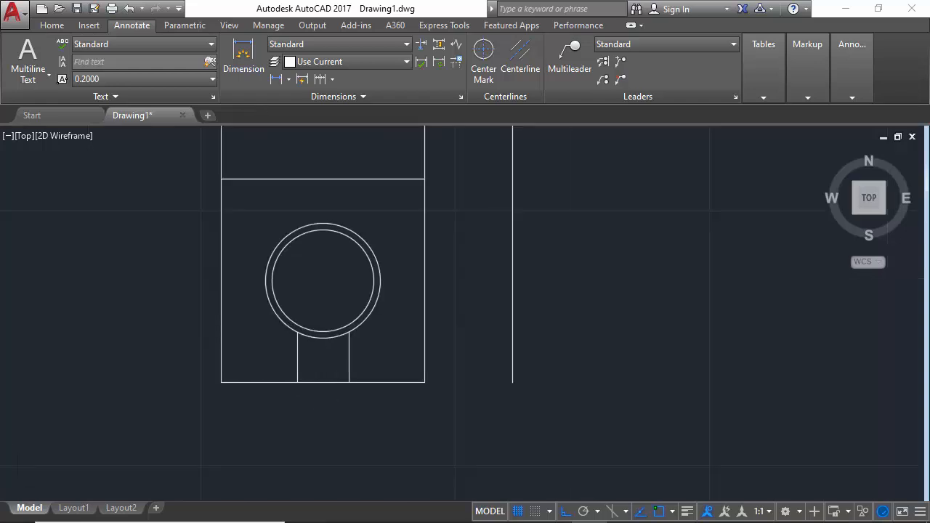
pyautogui.write('l')
pyautogui.press('Return')
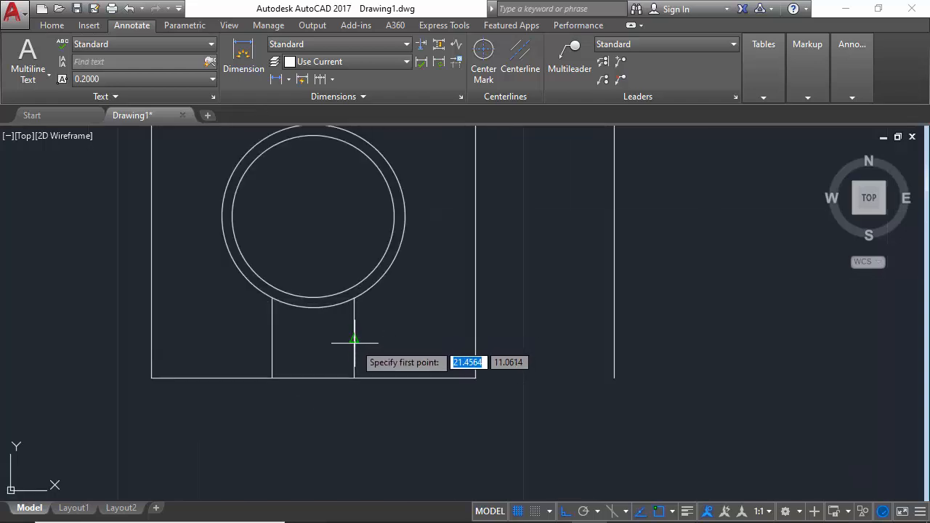
pyautogui.click(354, 338)
pyautogui.click(475, 338)
pyautogui.press('Return')
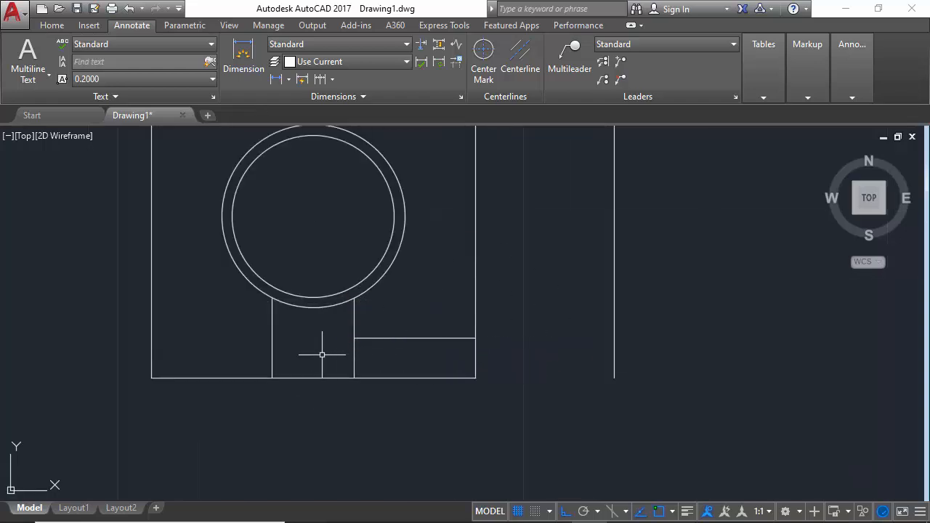
pyautogui.press('Return')
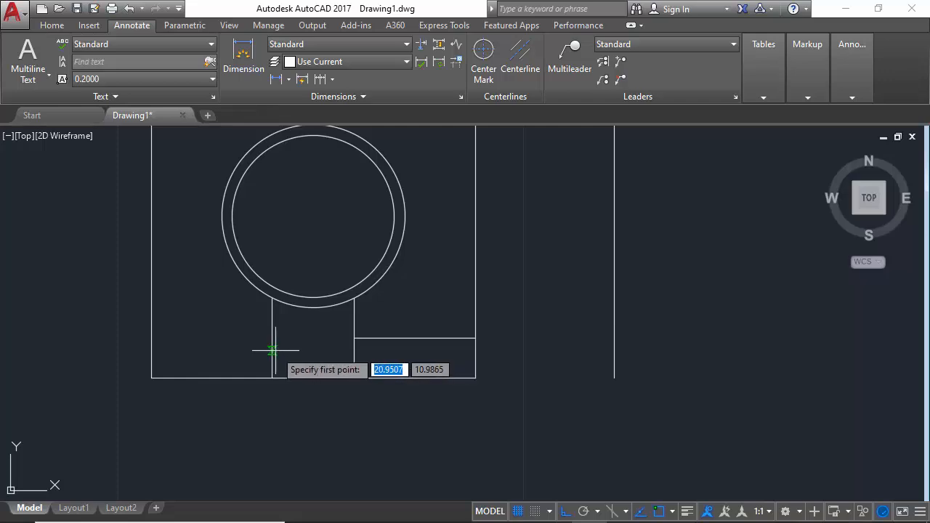
pyautogui.click(272, 338)
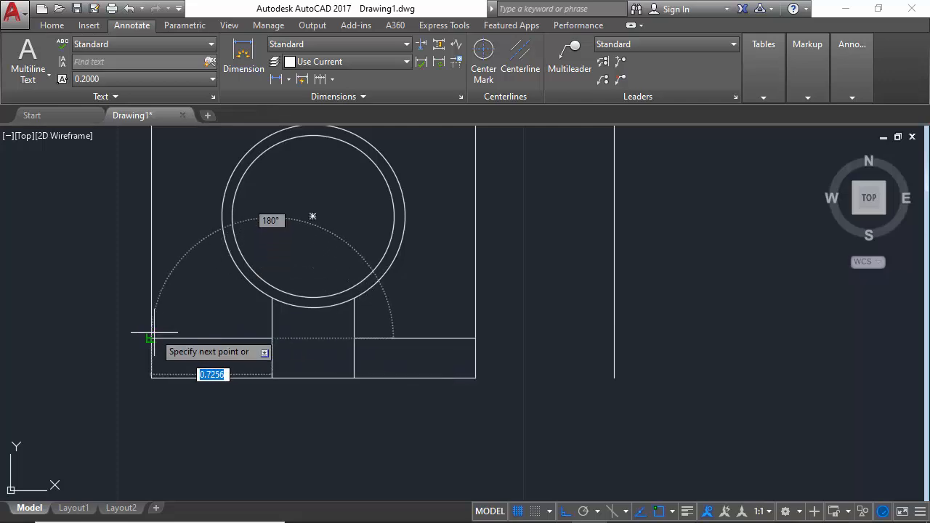
pyautogui.click(151, 338)
pyautogui.press('Return')
# - Trim both connecting lines in the bottom square below the new horizontal lines
pyautogui.write('tr')
pyautogui.press('Return')
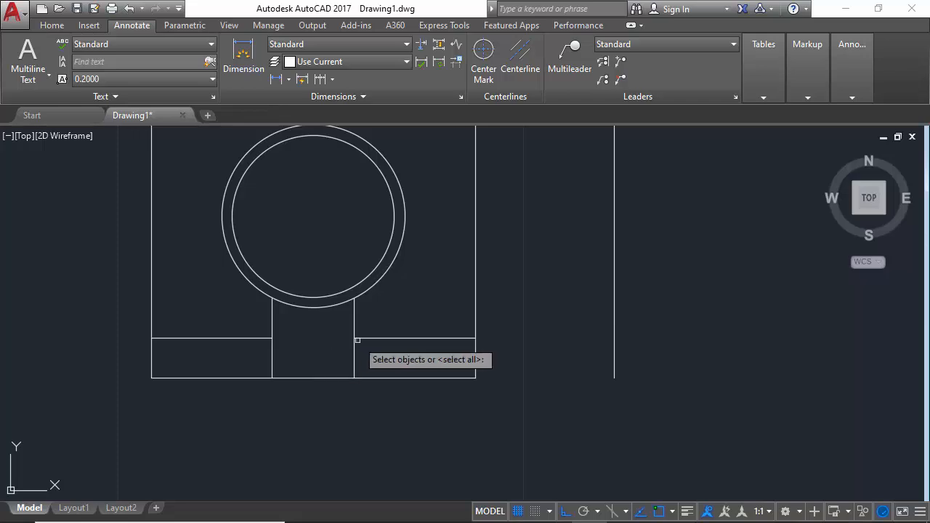
pyautogui.click(403, 316)
pyautogui.click(230, 353)
pyautogui.press('Return')
pyautogui.click(236, 364)
pyautogui.click(388, 367)
pyautogui.press('Return')
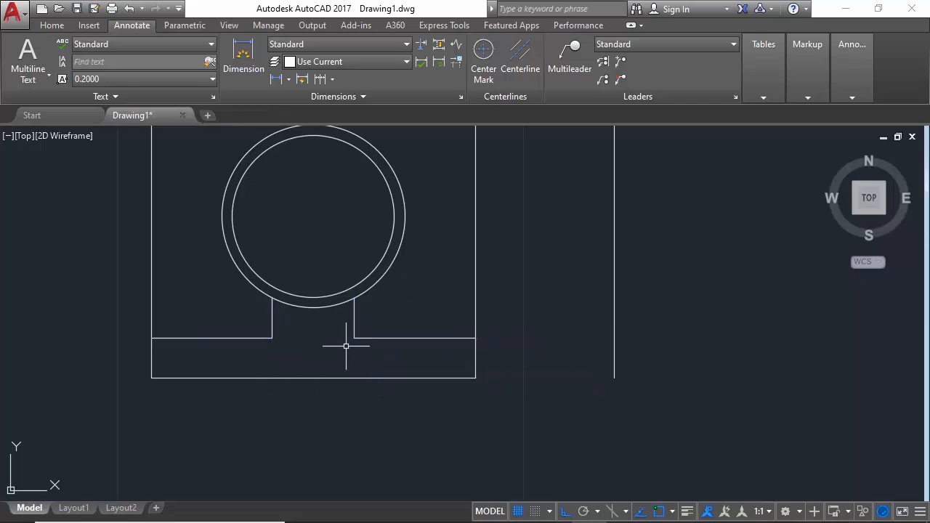
# - Delete the inner circle in the bottom square and trim the outer circle's arc between the two connecting lines
pyautogui.scroll(2, 324, 316)
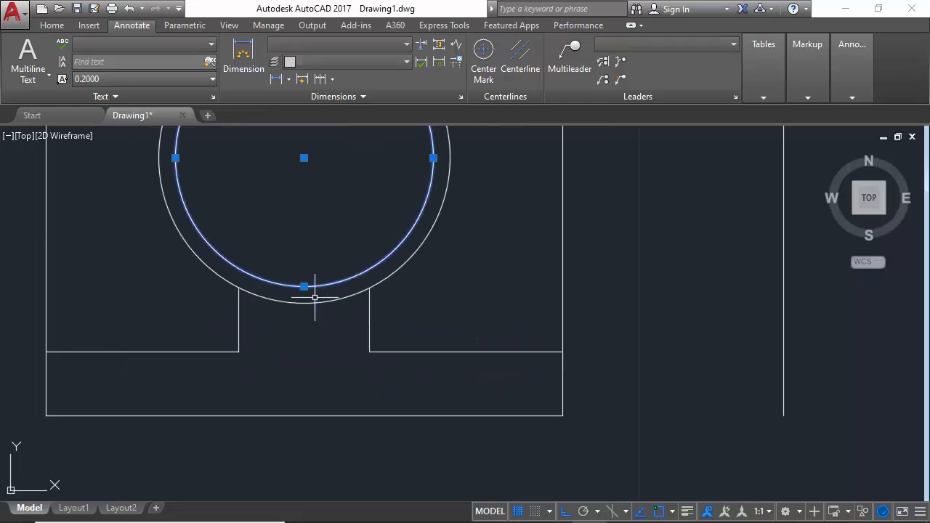
pyautogui.press('Delete')
pyautogui.scroll(-4, 374, 322)
pyautogui.scroll(4, 380, 315)
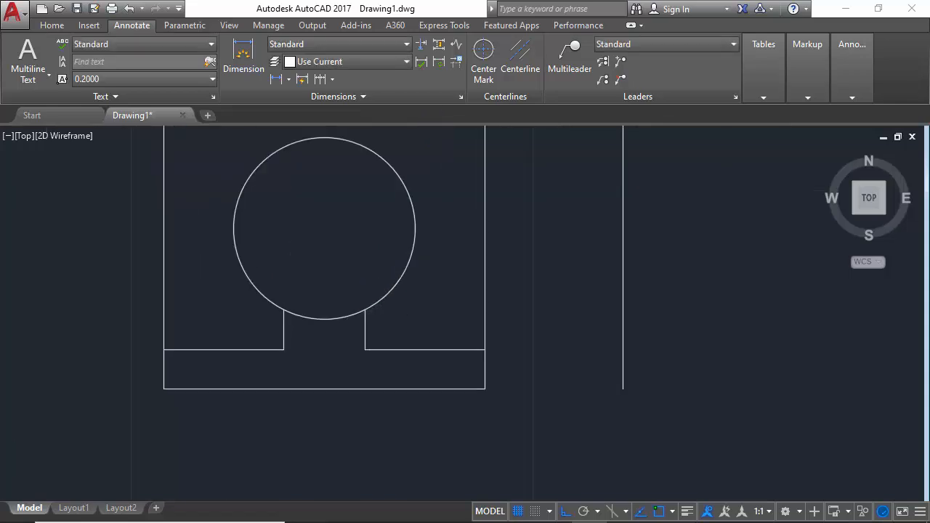
pyautogui.click(409, 327)
pyautogui.click(177, 263)
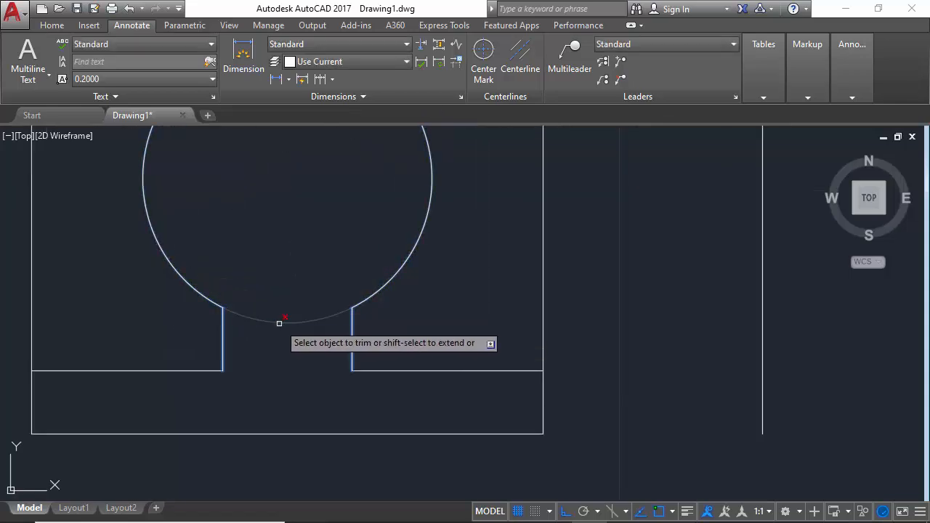
pyautogui.press('Return')
# - Move the complete keyhole outline with its horizontal lines slightly upward within the bottom square
pyautogui.scroll(-6, 287, 376)
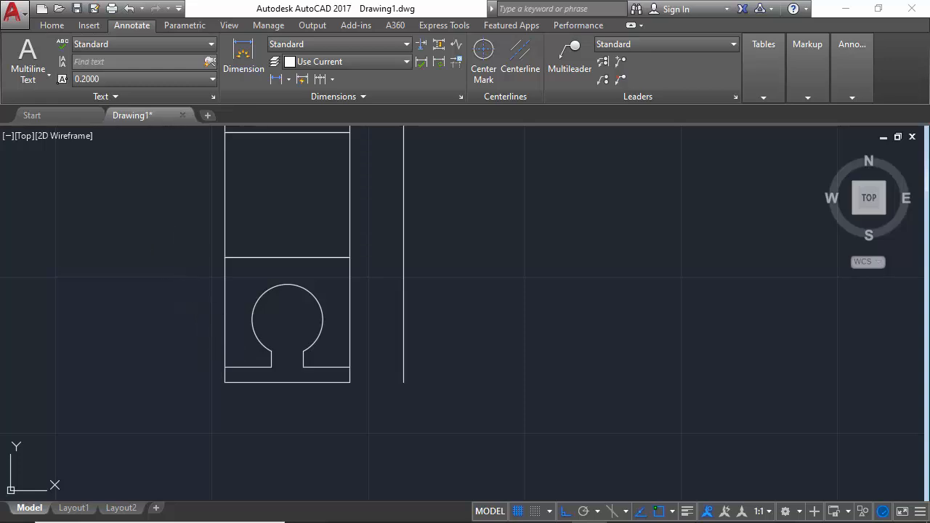
pyautogui.click(177, 251)
pyautogui.click(407, 379)
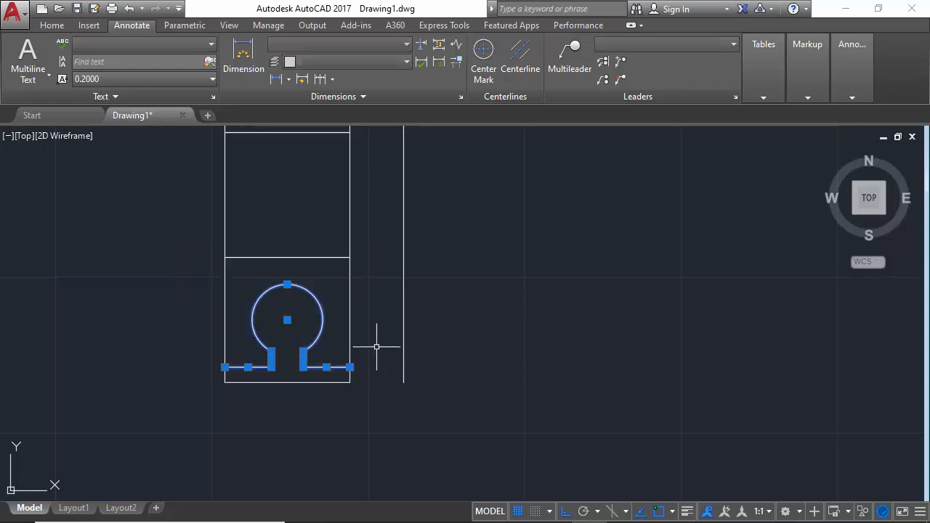
pyautogui.click(185, 282)
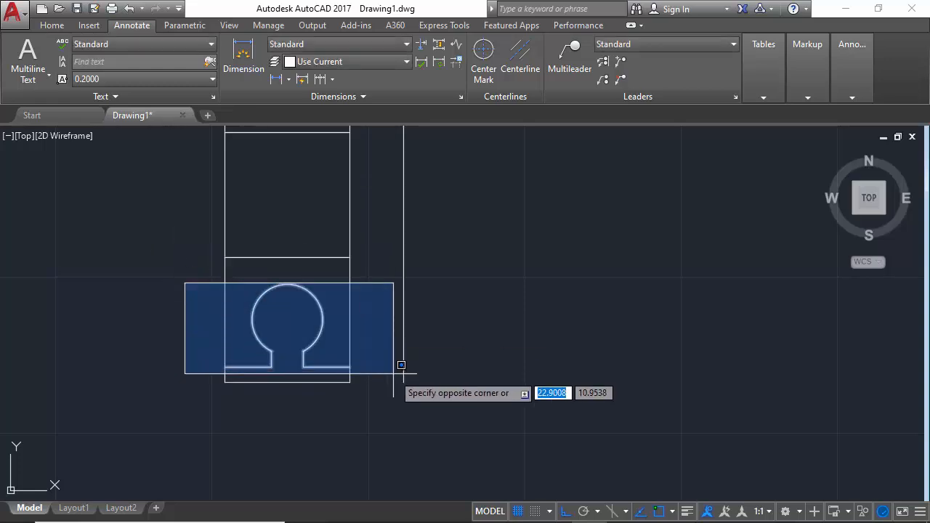
pyautogui.click(389, 376)
pyautogui.scroll(2, 375, 339)
pyautogui.write('m')
pyautogui.press('Return')
pyautogui.click(372, 328)
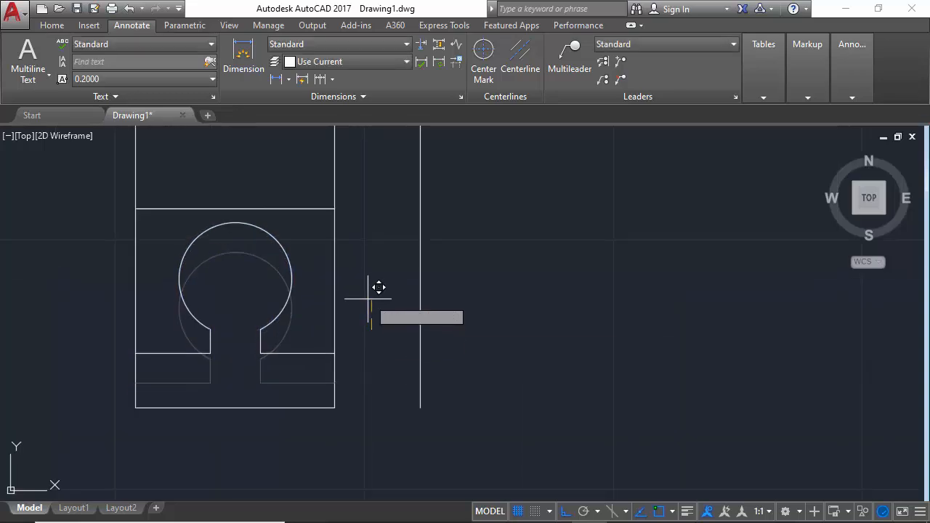
pyautogui.click(367, 309)
pyautogui.scroll(-5, 392, 435)
pyautogui.scroll(4, 359, 370)
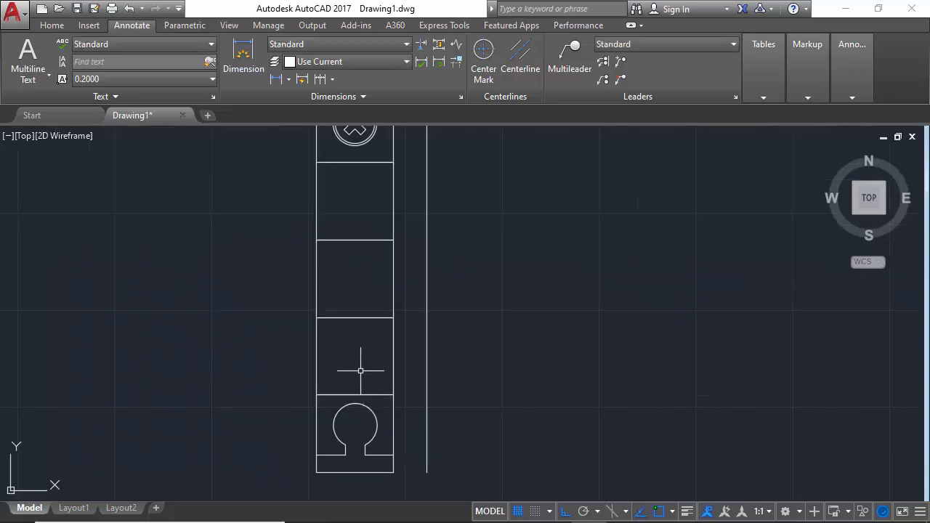
pyautogui.scroll(-2, 348, 364)
pyautogui.scroll(3, 348, 363)
pyautogui.scroll(-3, 355, 356)
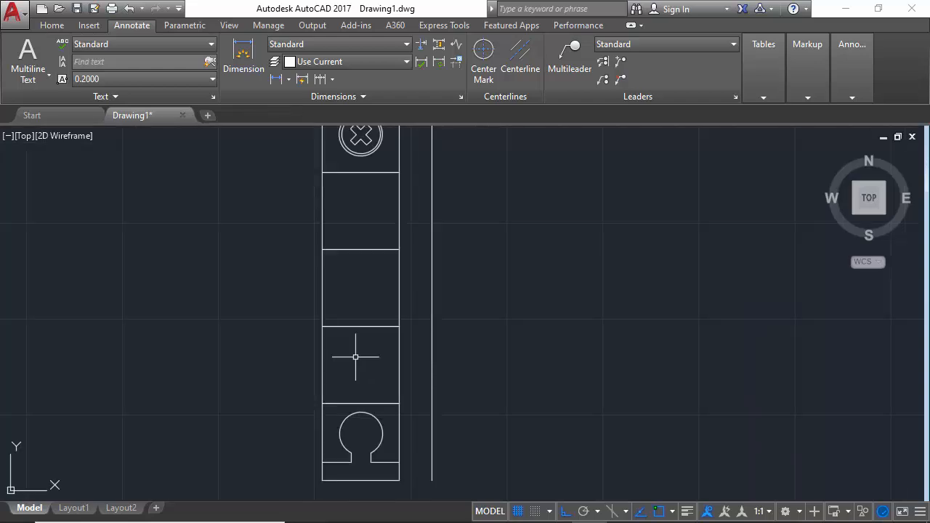
pyautogui.scroll(-2, 355, 355)
pyautogui.scroll(2, 363, 307)
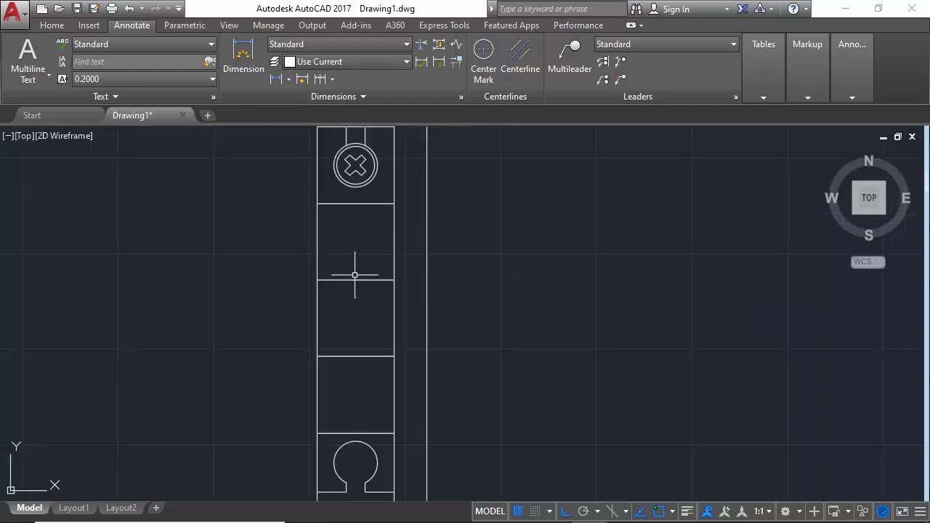
# - Draw a rectangle that traces the second square from its lower-right corner to its upper-left corner
pyautogui.write('c')
pyautogui.press('Return')
pyautogui.scroll(2, 354, 275)
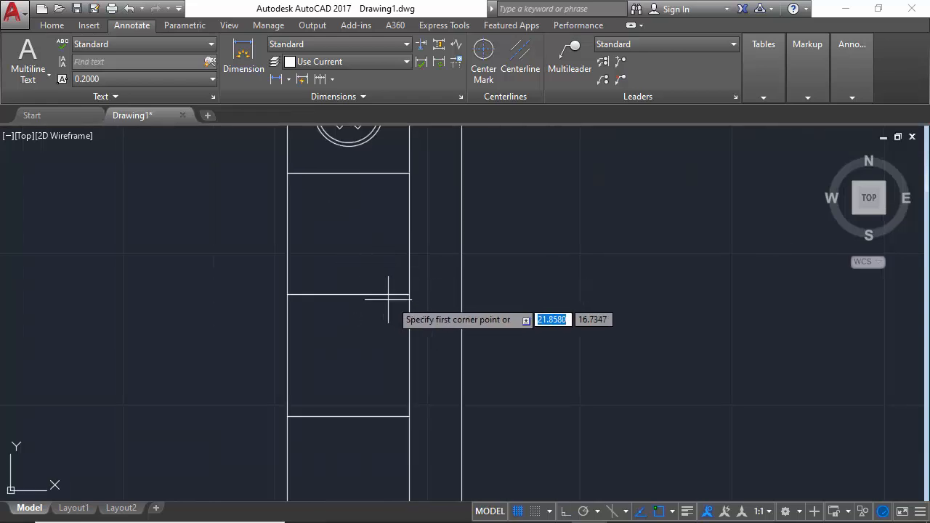
pyautogui.click(405, 292)
pyautogui.click(288, 174)
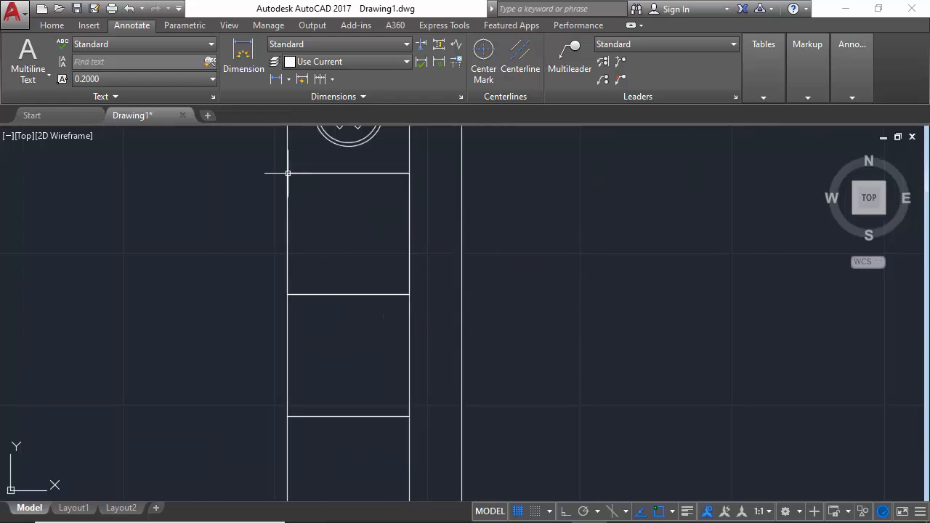
# - Offset the traced rectangle a small distance inward inside the second square
pyautogui.write('o')
pyautogui.press('Return')
pyautogui.press('Return')
pyautogui.click(288, 193)
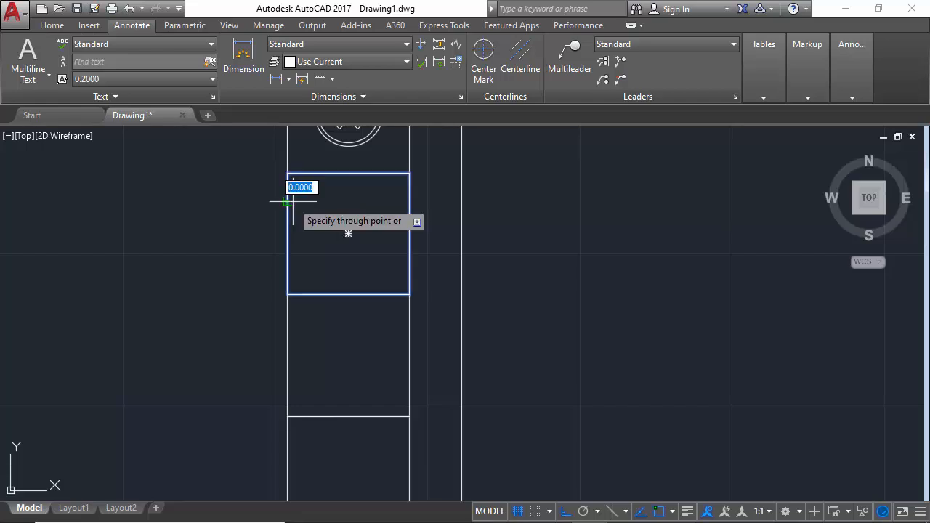
pyautogui.click(297, 201)
pyautogui.press('Return')
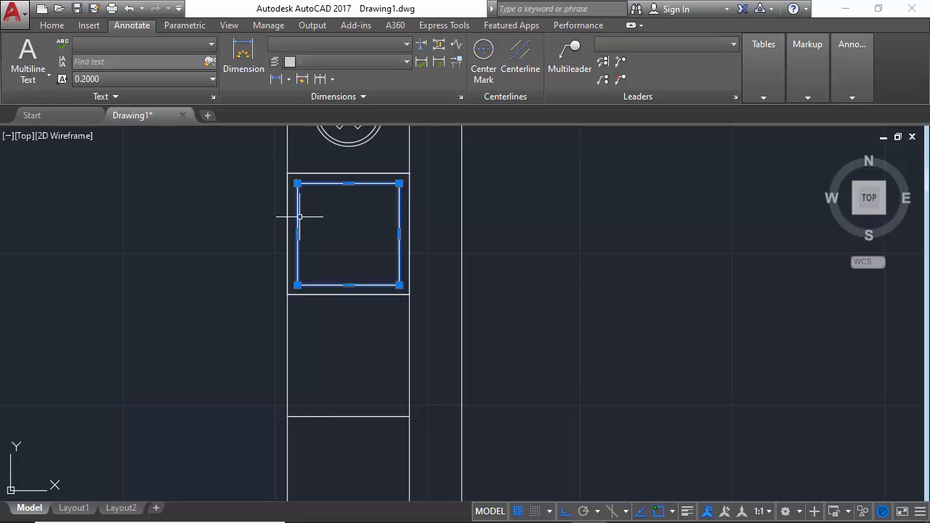
# - Explode the inner rectangle of the second square and delete its top and bottom edges
pyautogui.press('Return')
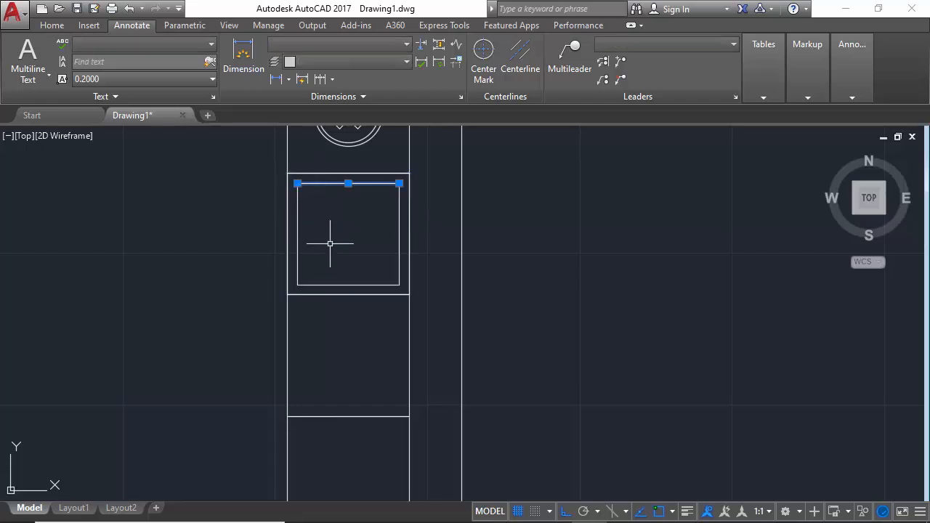
pyautogui.click(328, 281)
pyautogui.click(327, 288)
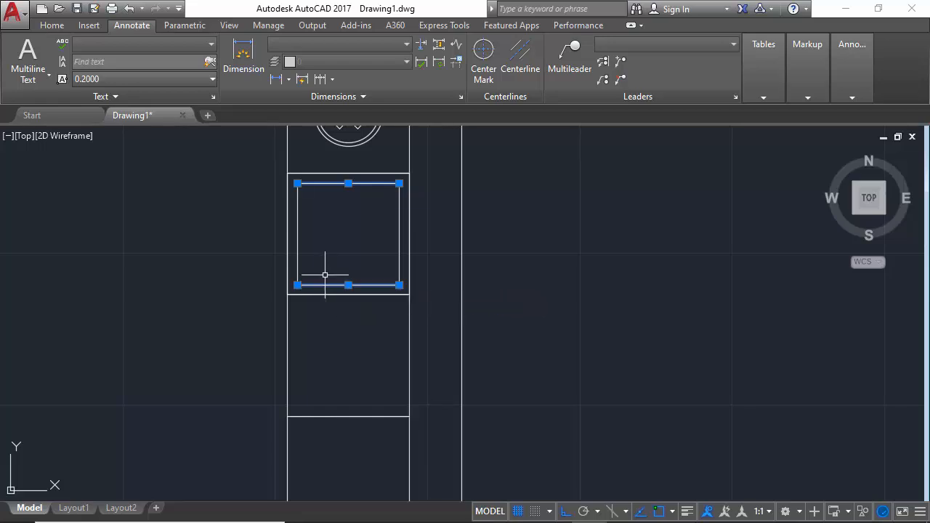
pyautogui.press('Return')
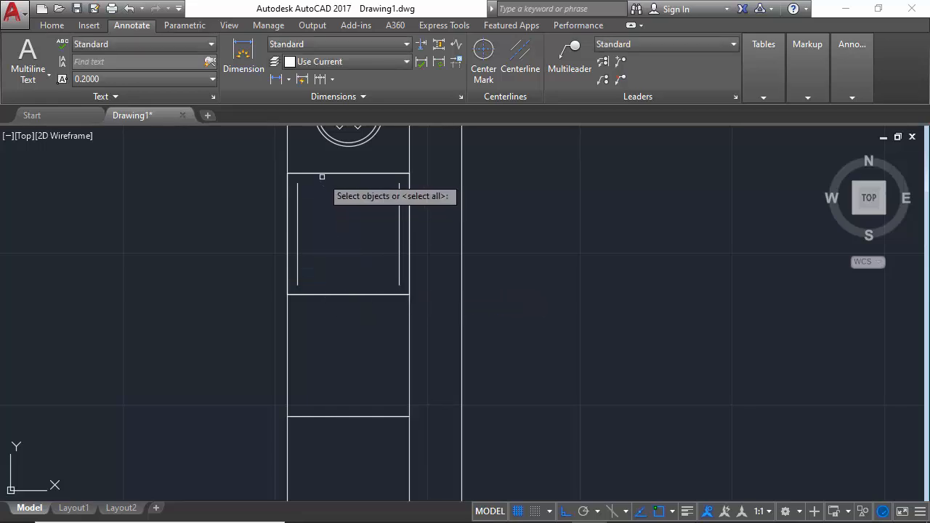
# - Extend both remaining inner vertical lines to the top and bottom edges of the second square
pyautogui.click(316, 175)
pyautogui.press('Return')
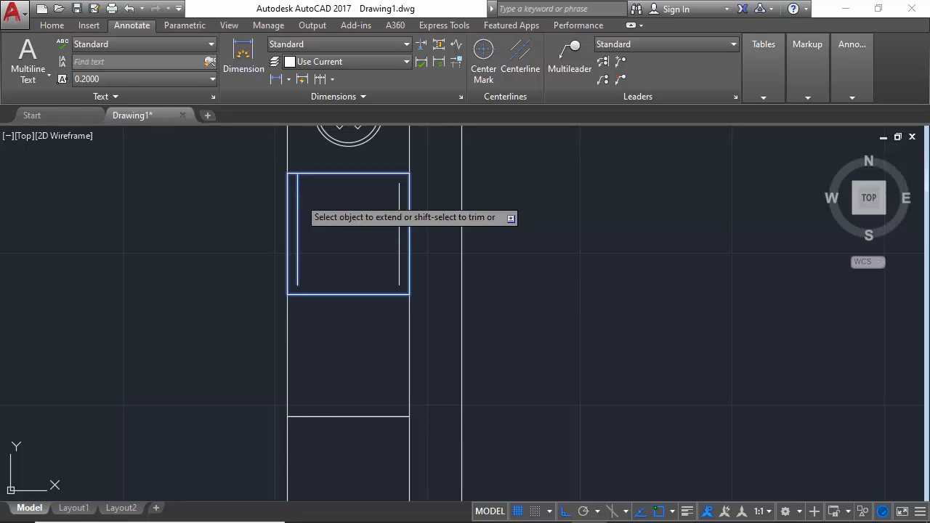
pyautogui.click(299, 261)
pyautogui.press('Return')
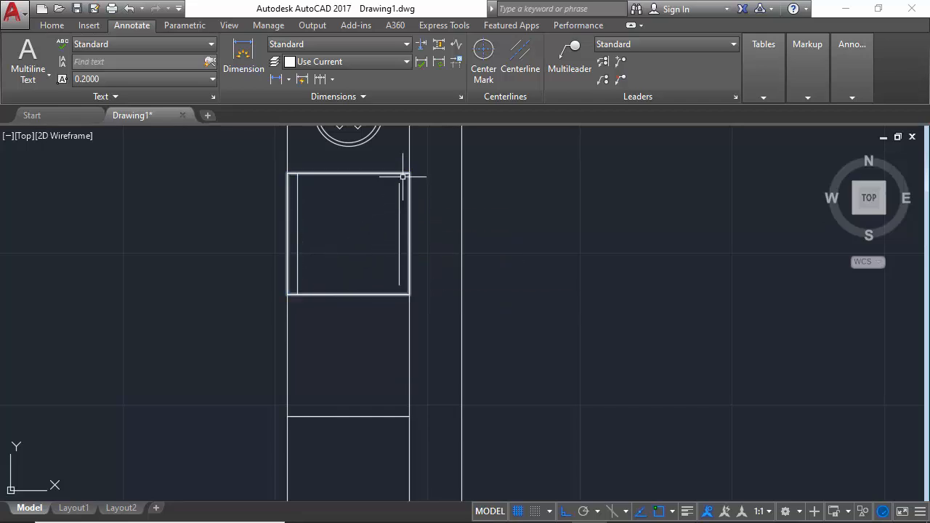
pyautogui.click(396, 173)
pyautogui.press('Return')
pyautogui.click(400, 202)
pyautogui.click(399, 269)
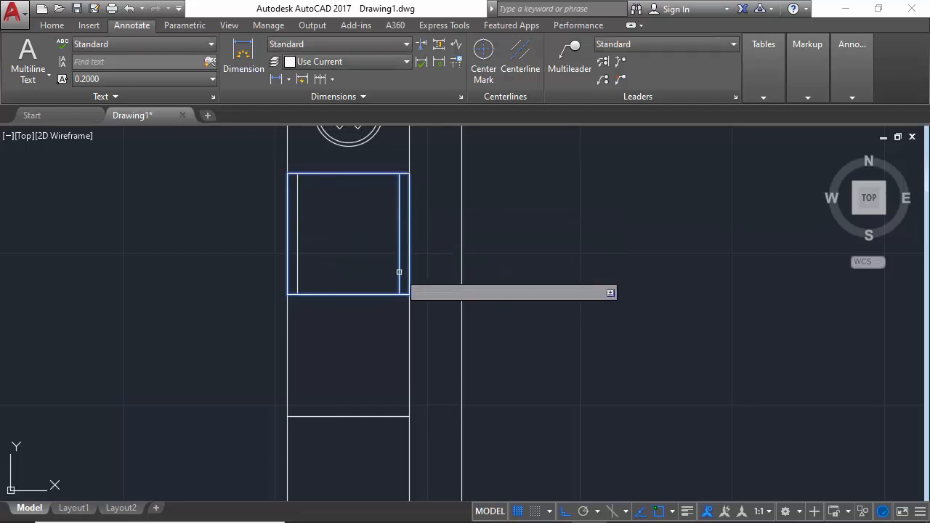
pyautogui.press('Return')
# - Draw a horizontal line joining the midpoints of the two inner vertical lines in the second square
pyautogui.scroll(-2, 370, 268)
pyautogui.scroll(2, 364, 260)
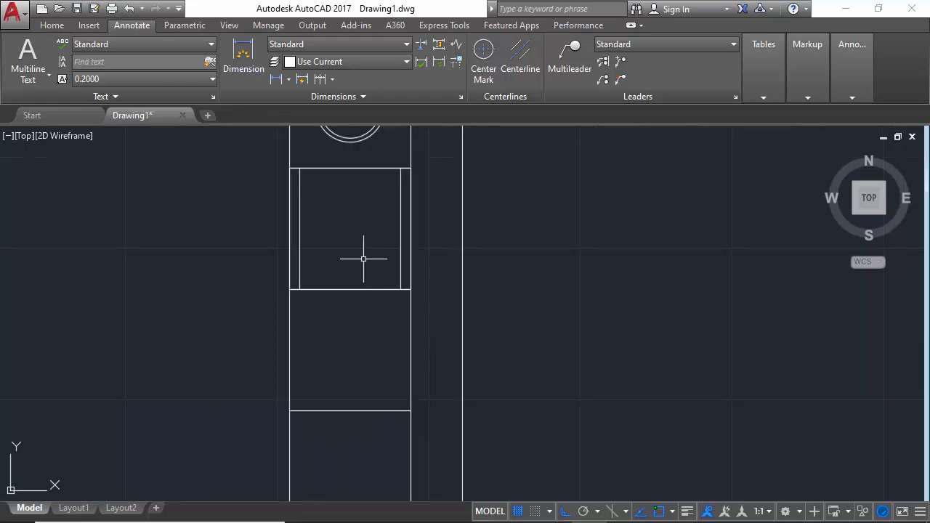
pyautogui.write('l')
pyautogui.press('Return')
pyautogui.click(400, 229)
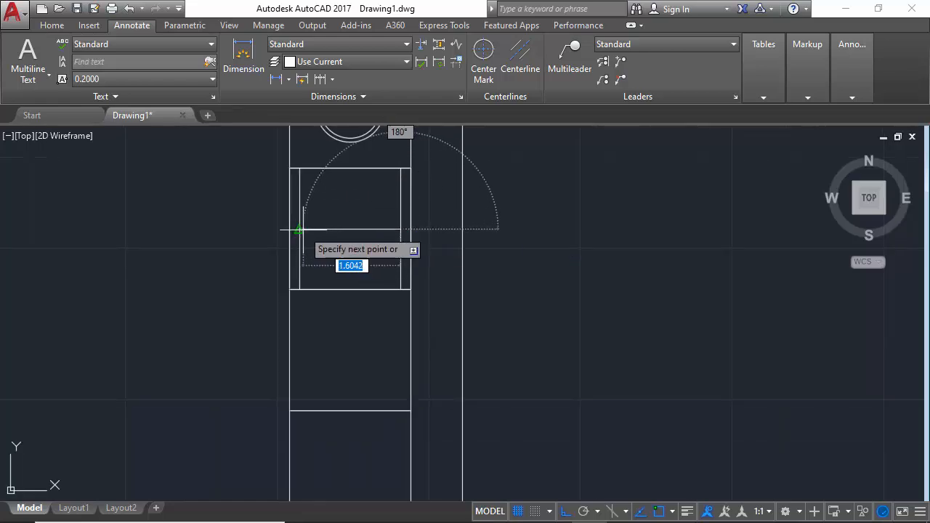
pyautogui.click(299, 230)
pyautogui.scroll(-1, 344, 221)
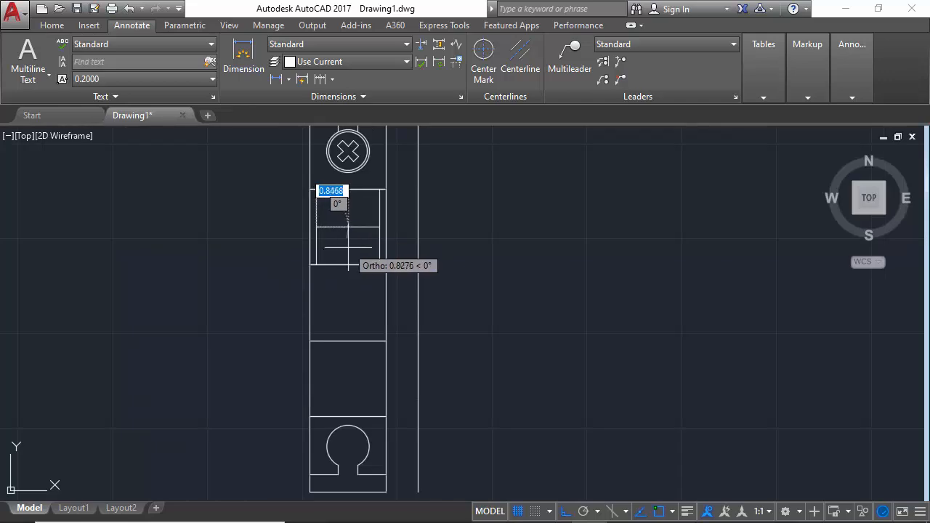
pyautogui.press('Escape')
# - Draw a horizontal line across the full width of the third square, slightly below its top edge
pyautogui.scroll(2, 350, 250)
pyautogui.scroll(-3, 337, 317)
pyautogui.scroll(2, 337, 319)
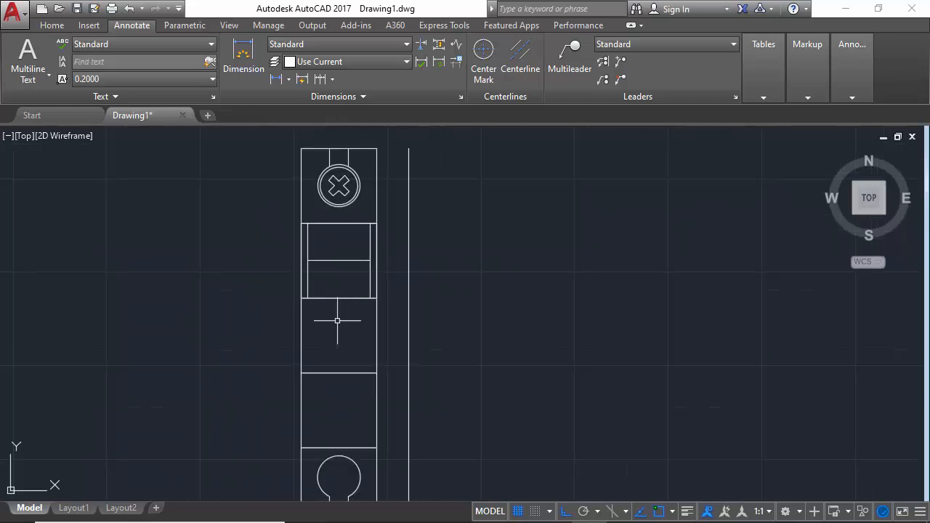
pyautogui.scroll(2, 337, 319)
pyautogui.press('space')
pyautogui.scroll(2, 308, 293)
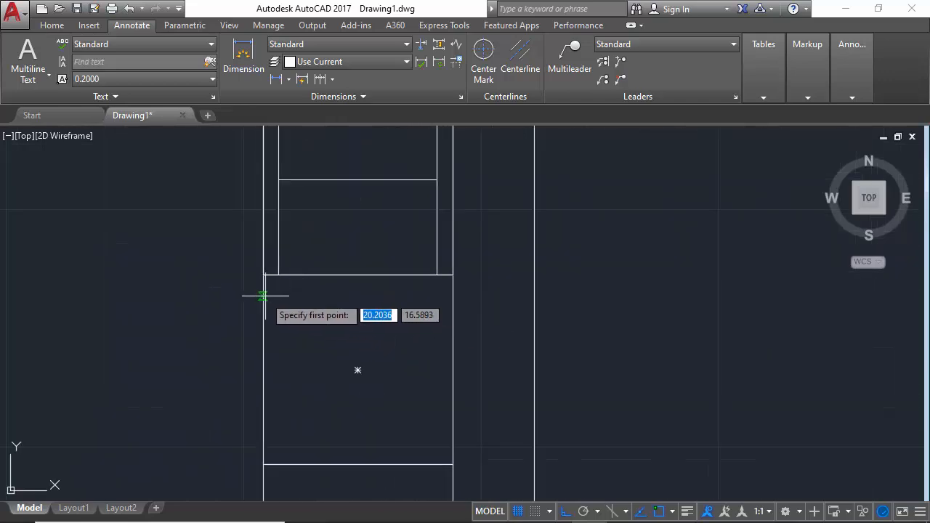
pyautogui.click(263, 296)
pyautogui.click(452, 296)
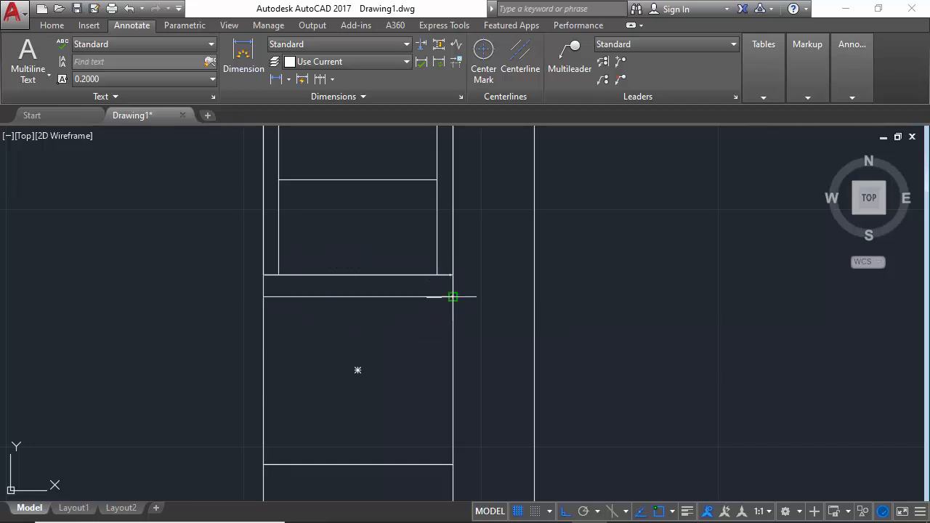
pyautogui.scroll(-4, 379, 305)
pyautogui.scroll(2, 383, 334)
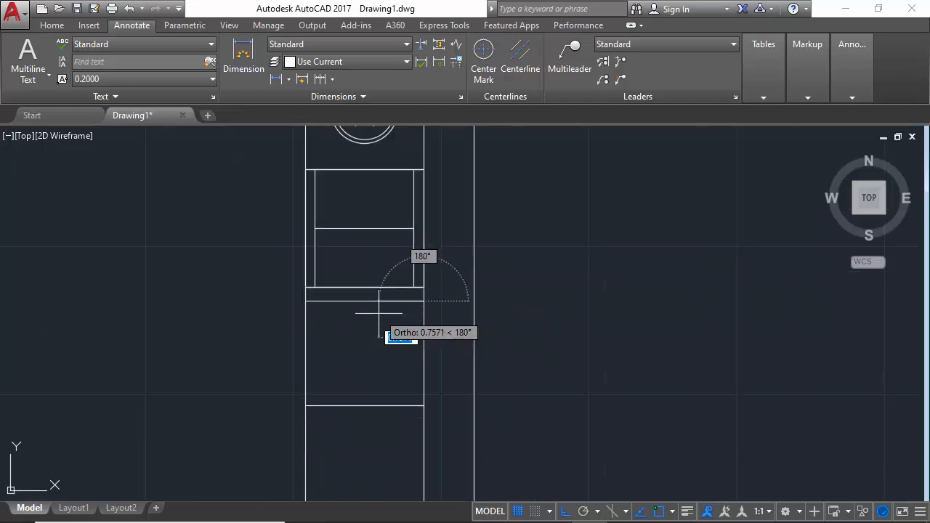
pyautogui.scroll(2, 374, 327)
pyautogui.scroll(2, 348, 323)
pyautogui.press('Escape')
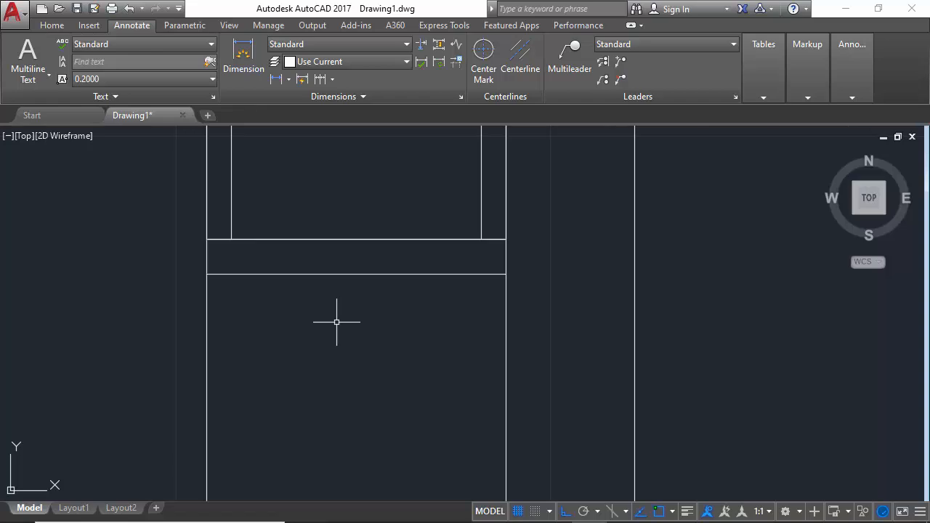
# - Draw a wide, shallow rectangle about 0.31 units high below the horizontal line in the third square
pyautogui.write('rec')
pyautogui.press('Return')
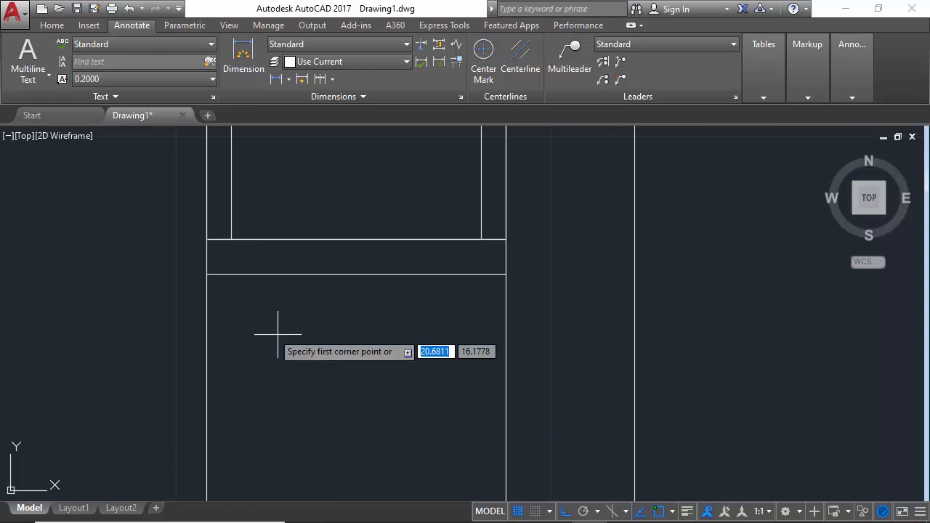
pyautogui.click(266, 322)
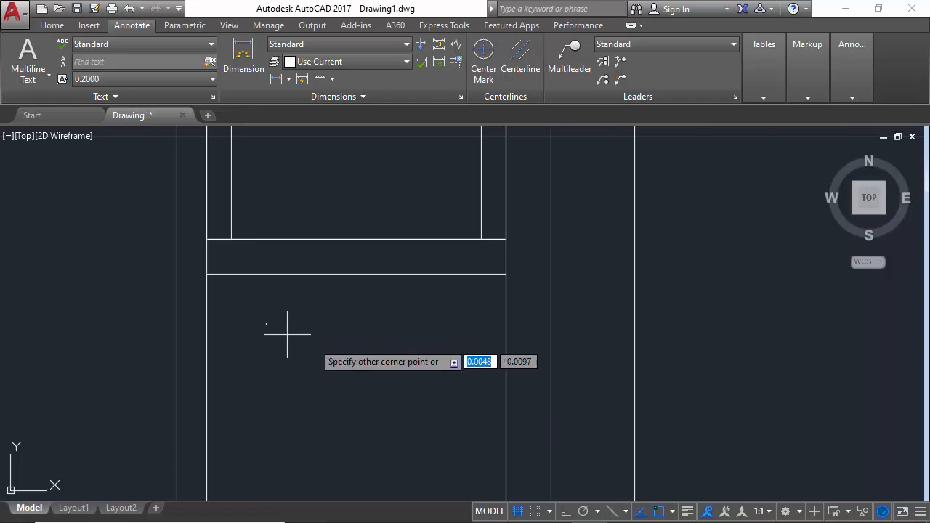
pyautogui.click(443, 369)
# - Move the shallow rectangle so its top edge's midpoint sits on the midpoint of the horizontal line
pyautogui.click(363, 323)
pyautogui.click(355, 323)
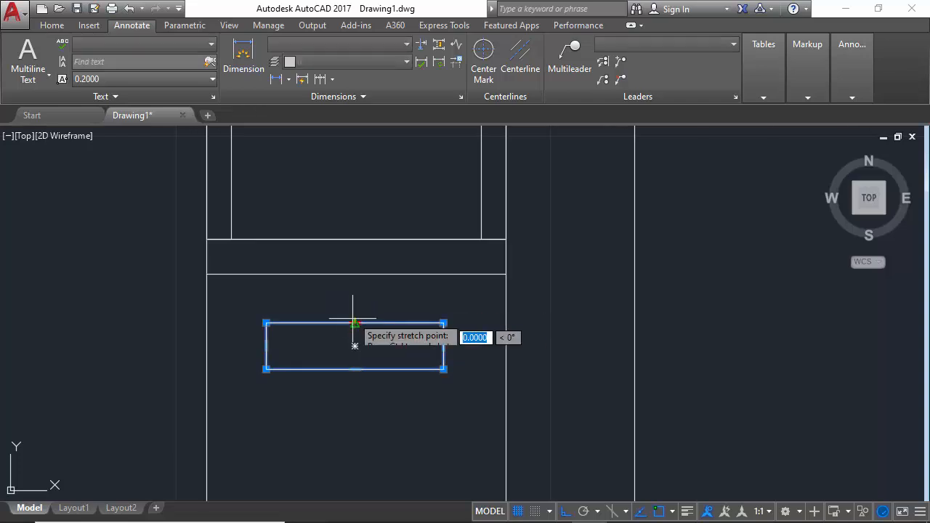
pyautogui.press('space')
pyautogui.click(356, 274)
pyautogui.press('Escape')
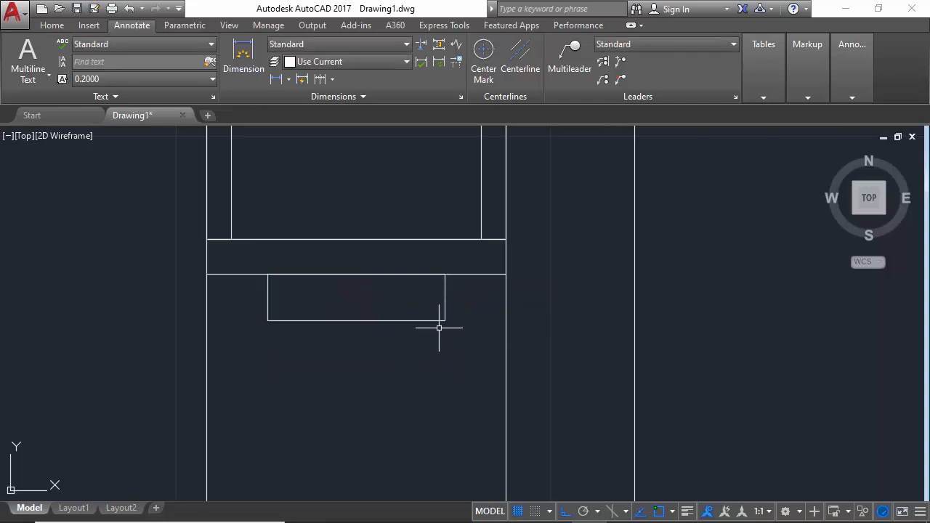
# - Copy the third square's horizontal line down to the lower edge of the shallow rectangle
pyautogui.write('co')
pyautogui.press('Return')
pyautogui.click(465, 295)
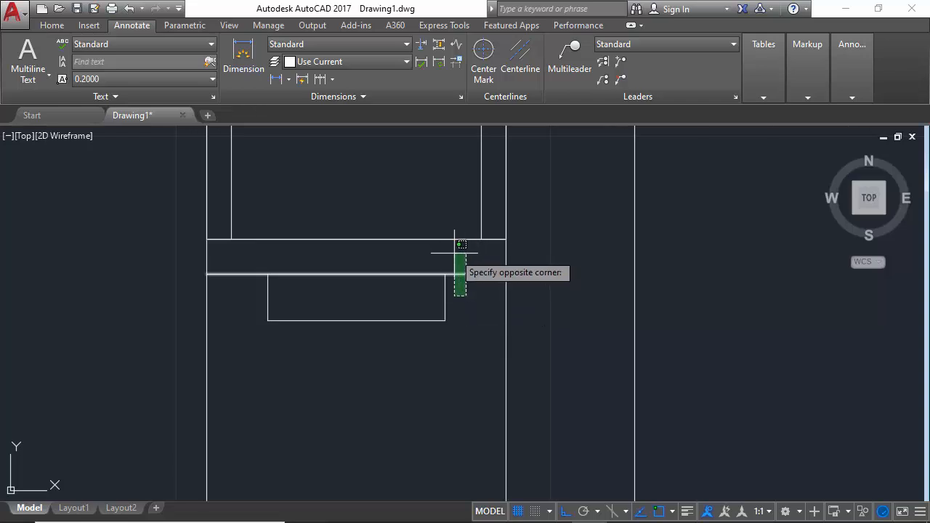
pyautogui.click(454, 253)
pyautogui.press('Return')
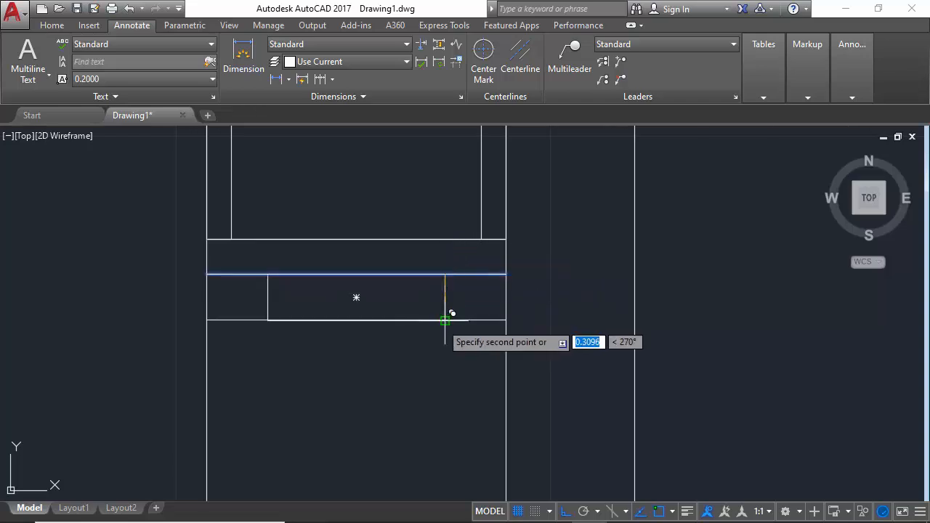
pyautogui.click(444, 320)
pyautogui.scroll(-2, 423, 296)
pyautogui.press('Escape')
pyautogui.scroll(2, 430, 320)
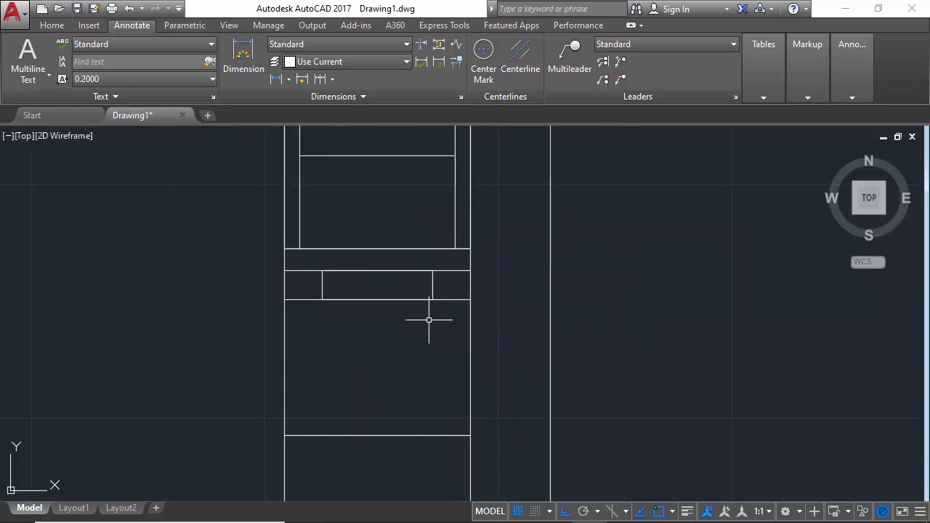
# - Offset the lower horizontal line of the third square a small distance downward
pyautogui.scroll(-2, 433, 318)
pyautogui.write('o')
pyautogui.press('Return')
pyautogui.press('Return')
pyautogui.scroll(2, 445, 312)
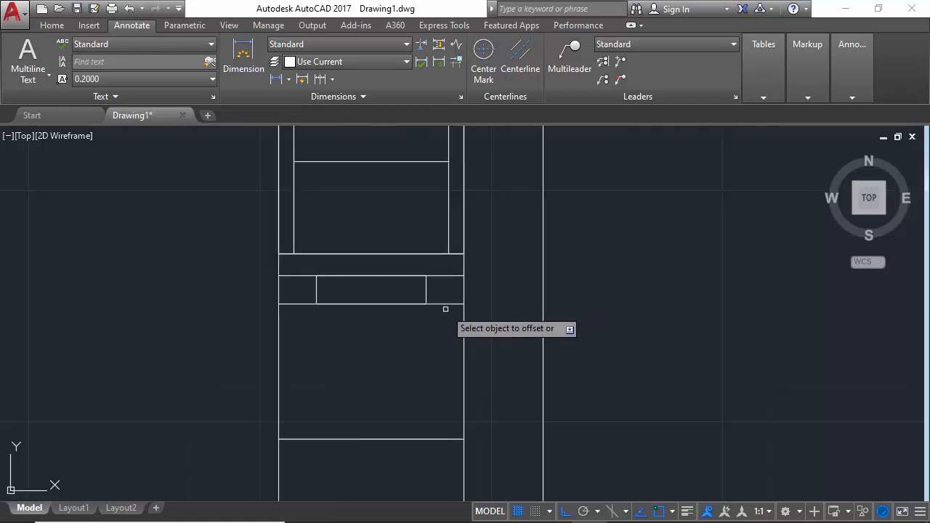
pyautogui.click(445, 305)
pyautogui.scroll(-2, 396, 330)
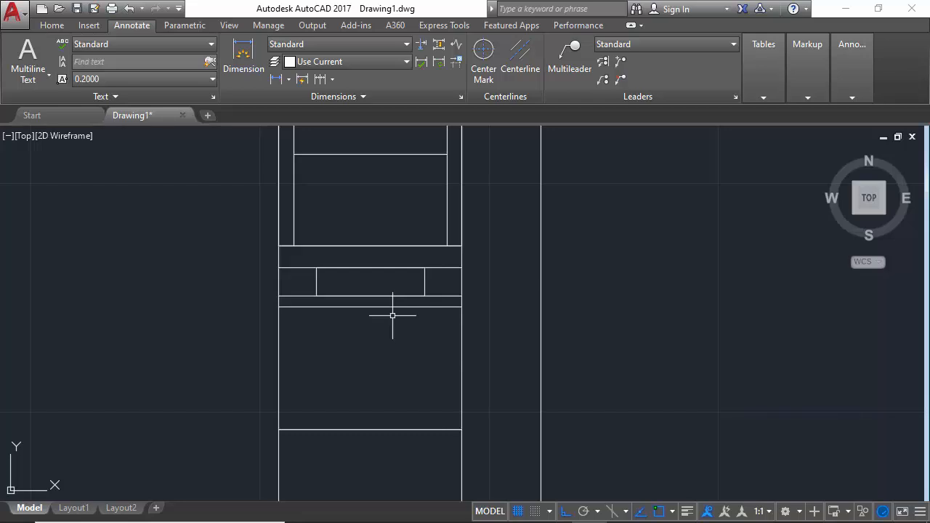
# - Draw a narrower band rectangle inside the shallow rectangle, spanning between its left and right sides
pyautogui.write('c')
pyautogui.press('Return')
pyautogui.scroll(2, 392, 305)
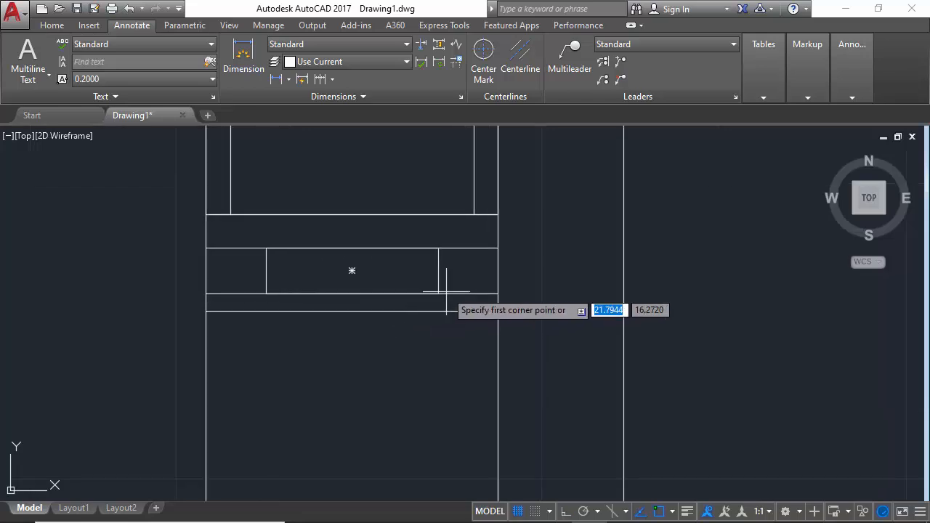
pyautogui.click(438, 284)
pyautogui.scroll(4, 306, 283)
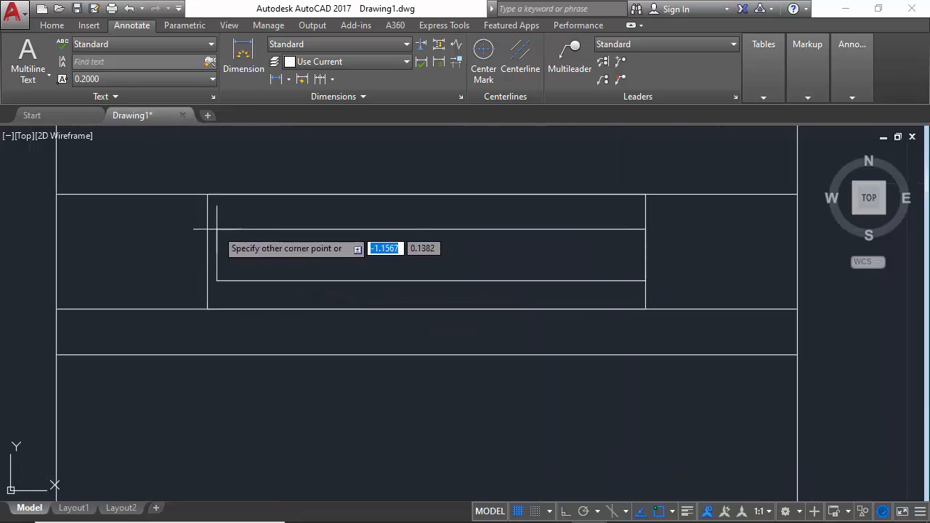
pyautogui.scroll(-4, 374, 273)
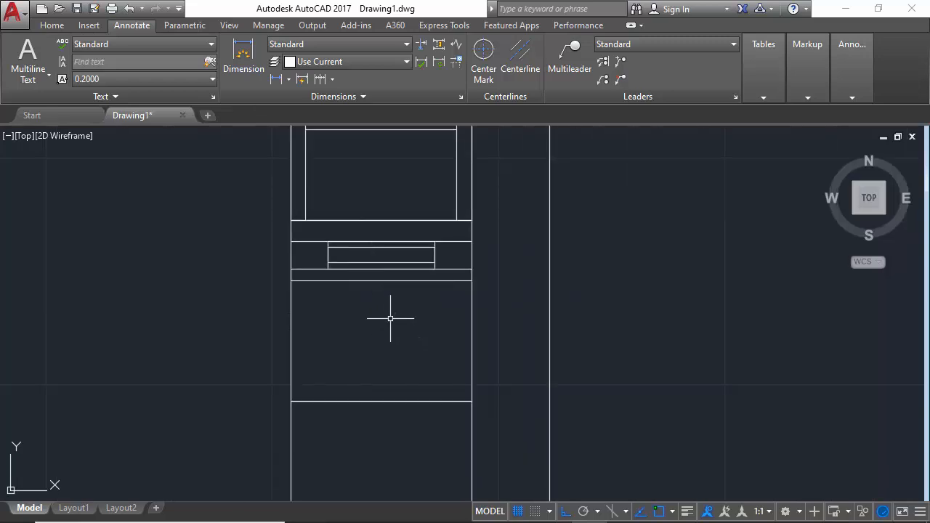
pyautogui.scroll(3, 389, 281)
pyautogui.write('l')
pyautogui.press('Return')
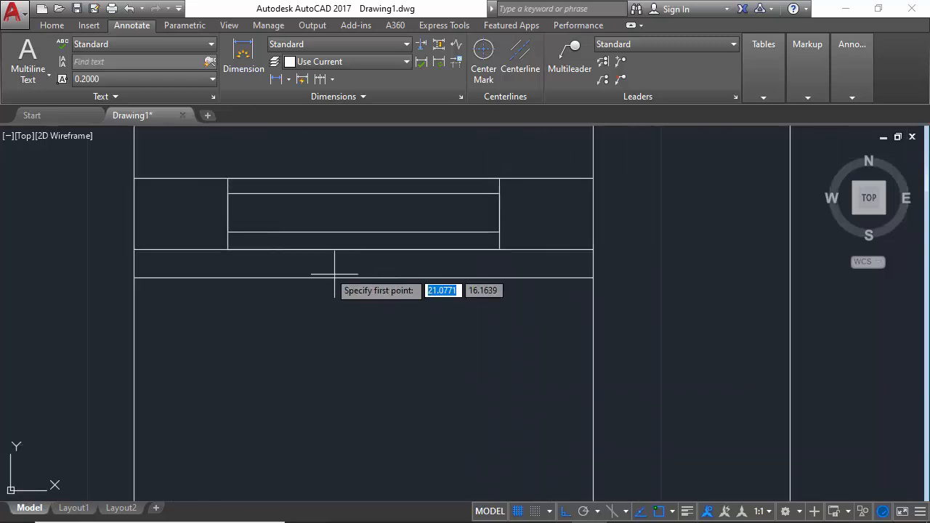
pyautogui.press('Escape')
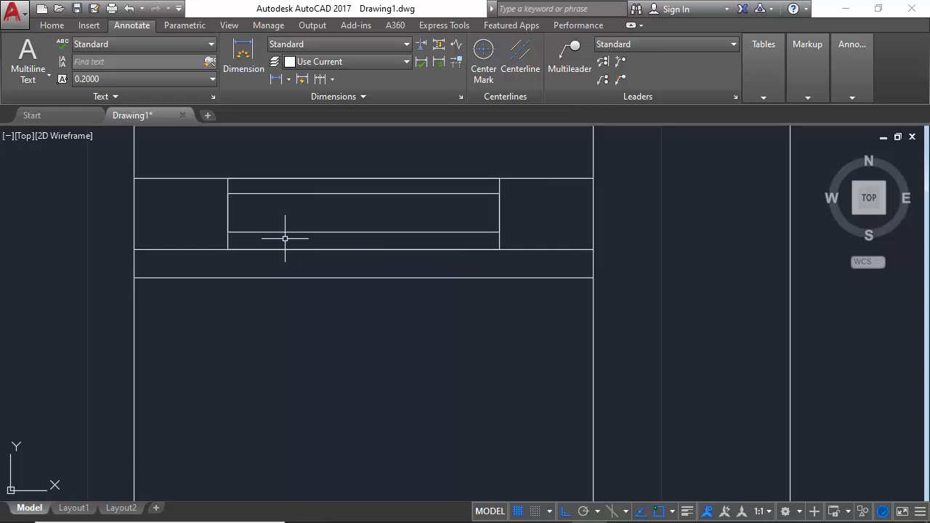
# - Draw a small rectangle at the left end of the inner band, matching the band's full height
pyautogui.write('rec')
pyautogui.press('Return')
pyautogui.click(259, 232)
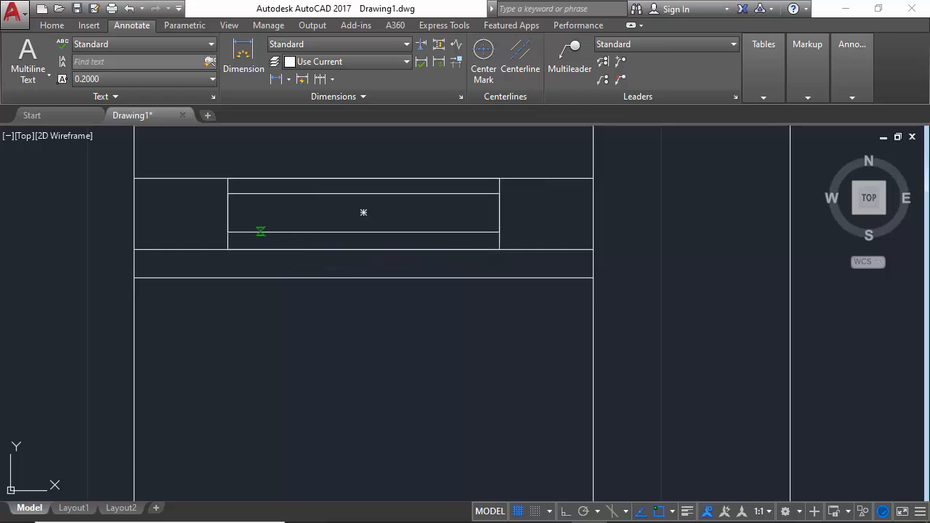
pyautogui.click(227, 194)
# - Mirror the small left rectangle about the inner band's vertical centre line, keeping the original
pyautogui.click(258, 214)
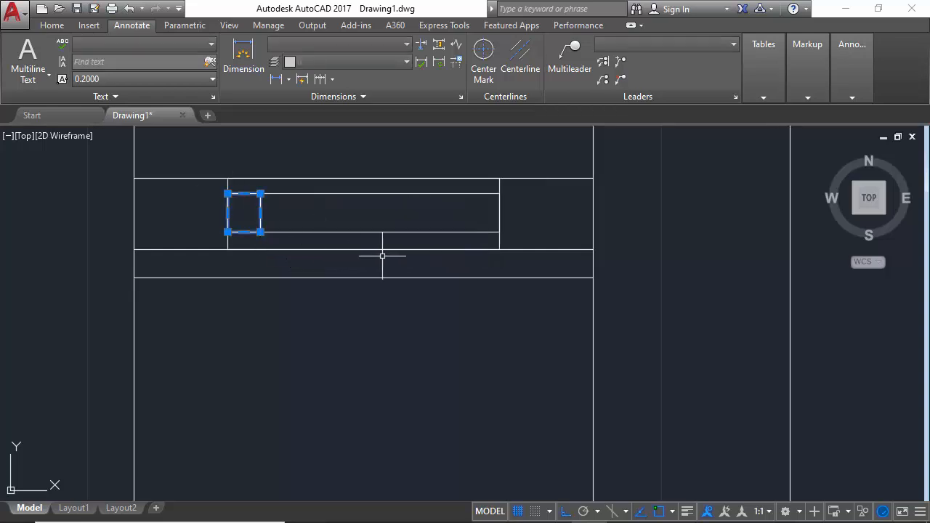
pyautogui.write('mi')
pyautogui.press('Return')
pyautogui.click(364, 194)
pyautogui.click(365, 305)
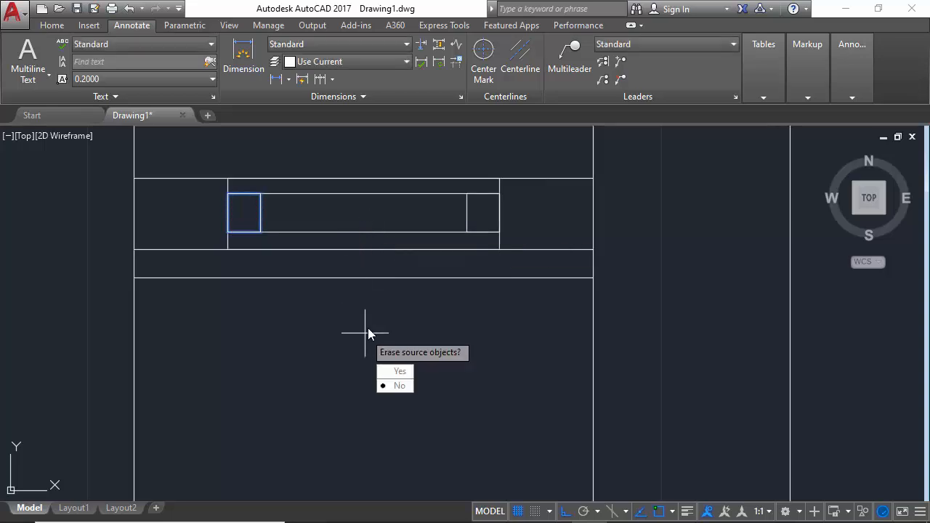
pyautogui.press('Return')
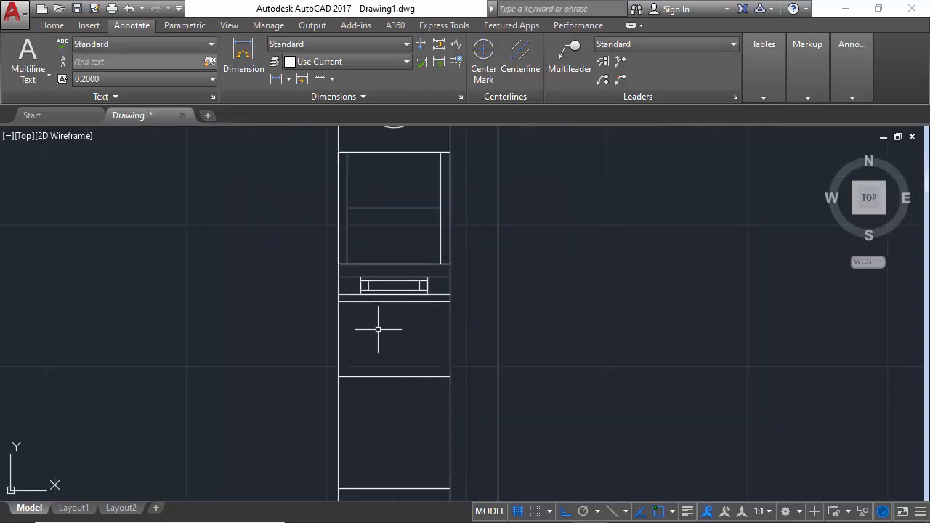
# - Draw a full-width shallow rectangle directly below the lowest horizontal line of the third square
pyautogui.scroll(-3, 377, 330)
pyautogui.scroll(3, 434, 320)
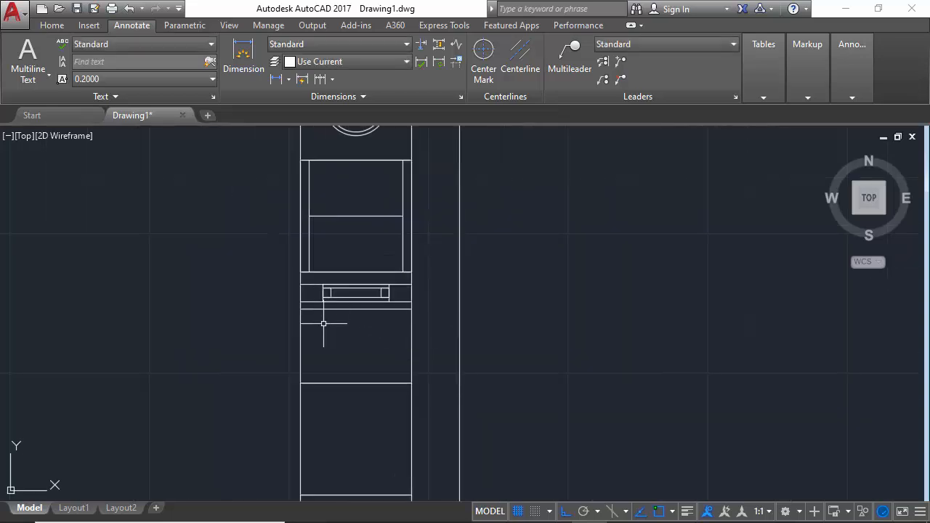
pyautogui.scroll(-4, 324, 323)
pyautogui.scroll(3, 301, 417)
pyautogui.scroll(2, 353, 320)
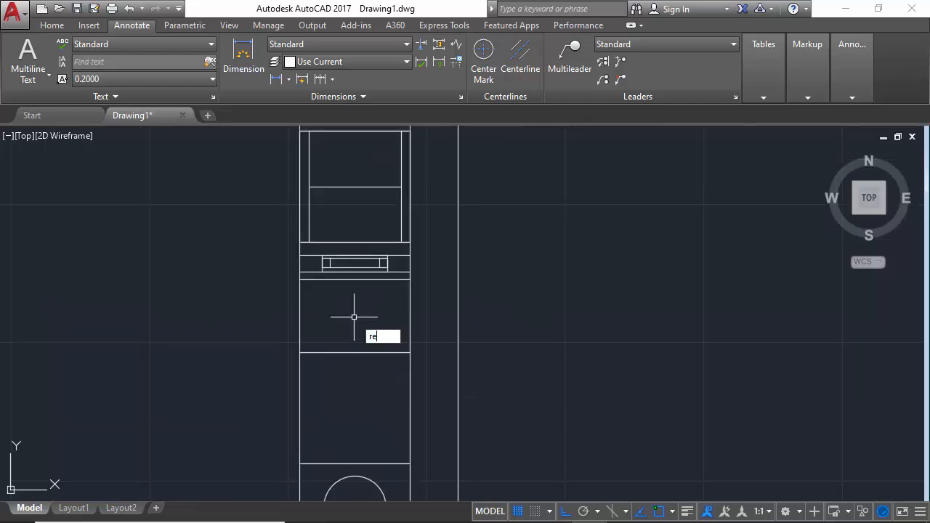
pyautogui.write('c')
pyautogui.press('Return')
pyautogui.click(300, 280)
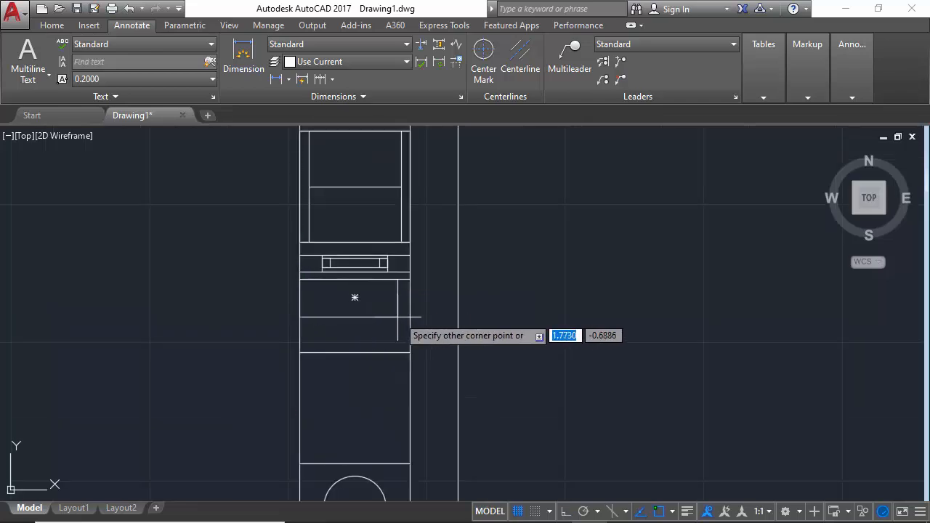
pyautogui.click(410, 298)
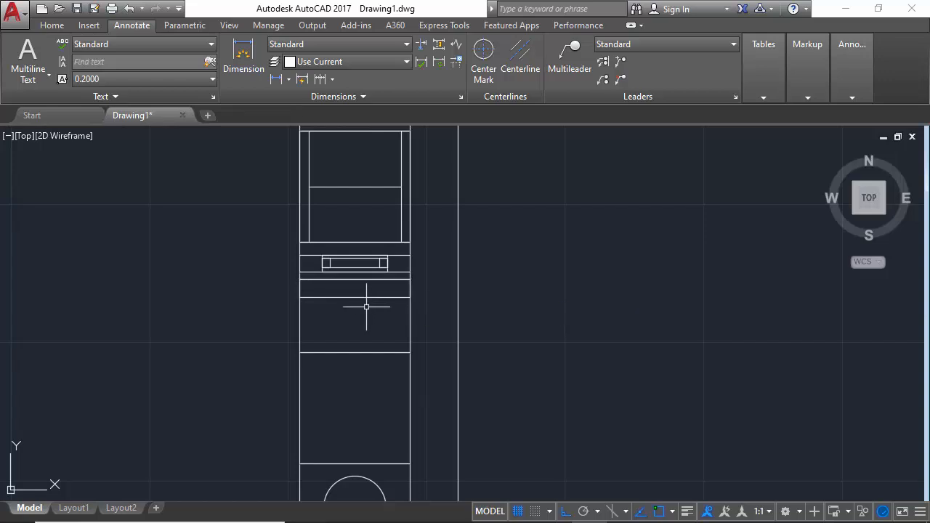
# - Draw a stepped polyline from the full-width rectangle's lower edge near its left end, running down past the third square's lower edge
pyautogui.scroll(2, 360, 309)
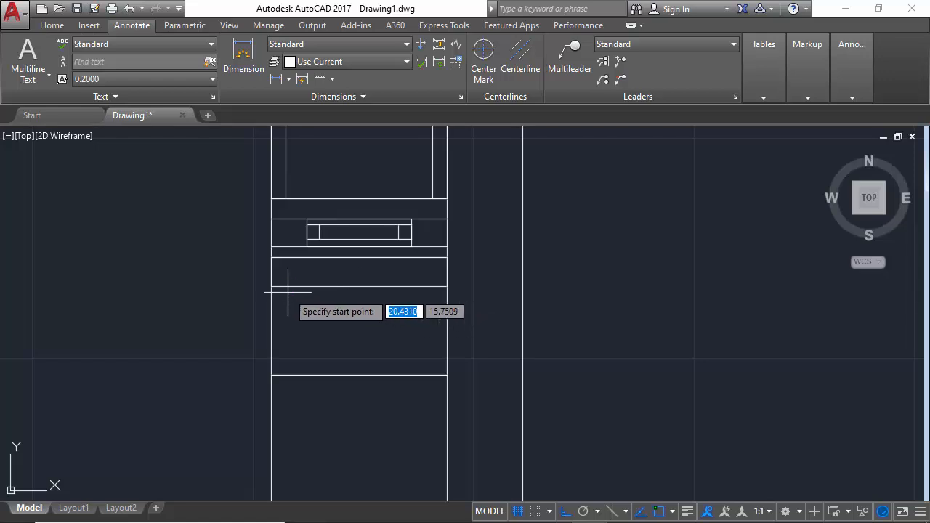
pyautogui.click(310, 297)
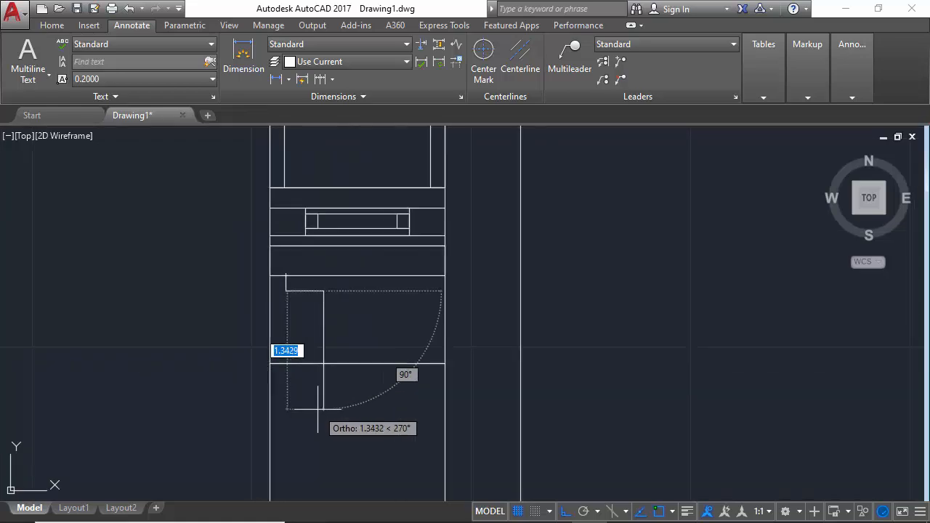
pyautogui.click(320, 407)
pyautogui.press('Escape')
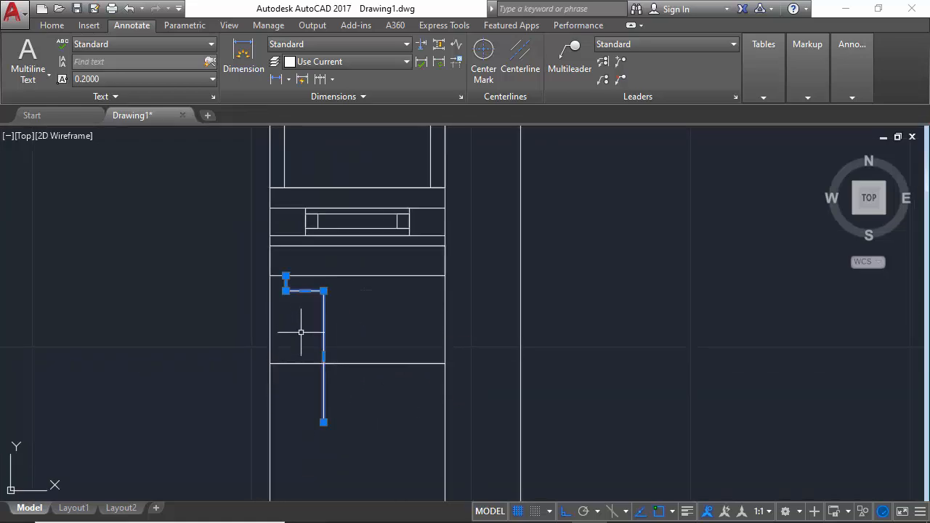
# - Mirror the stepped polyline about the third square's vertical centre line, keeping the original
pyautogui.write('mi')
pyautogui.press('Return')
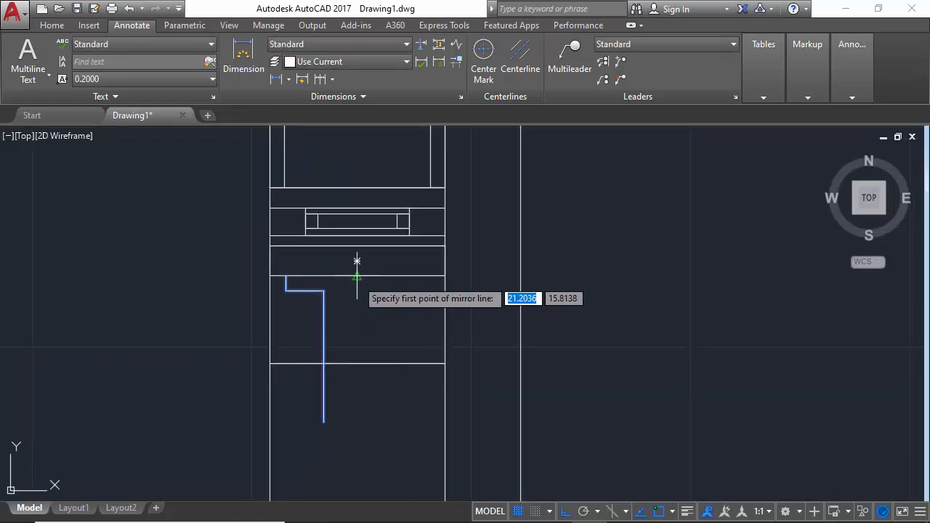
pyautogui.click(357, 276)
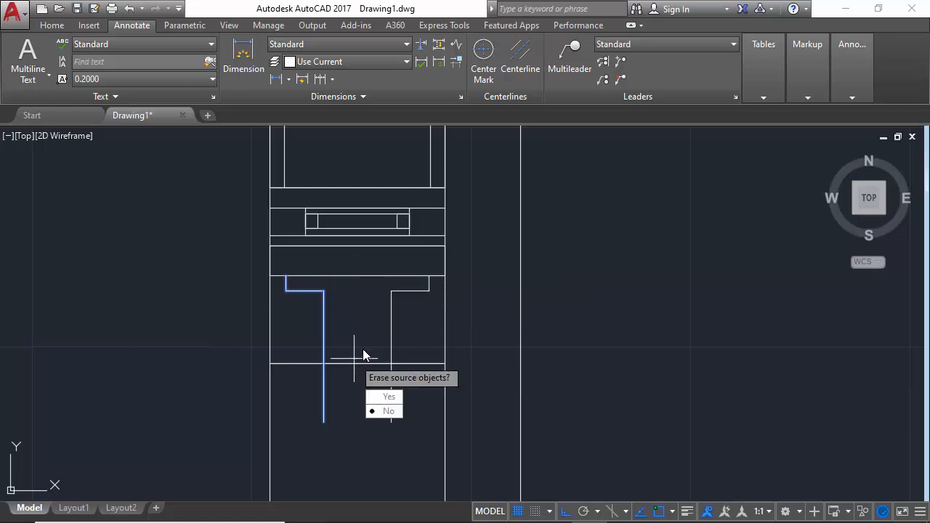
pyautogui.press('Return')
pyautogui.scroll(-3, 363, 341)
pyautogui.scroll(3, 369, 370)
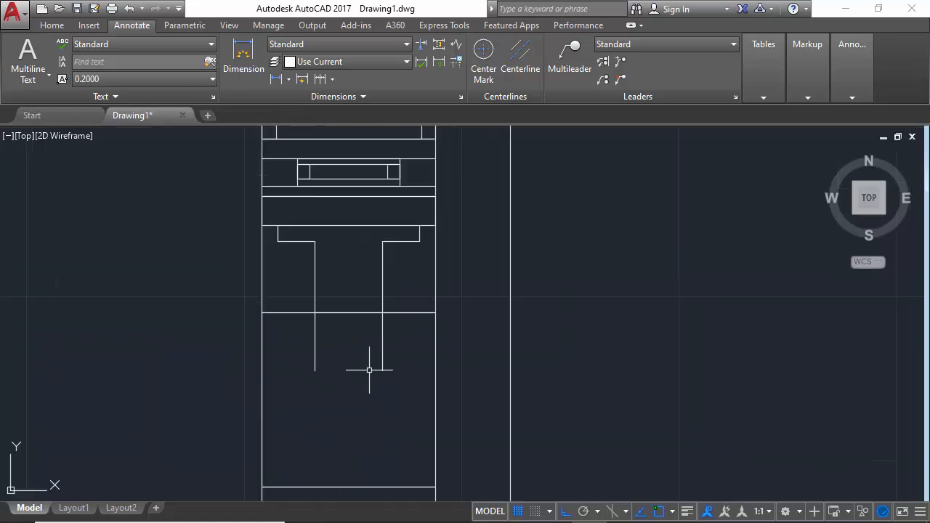
# - Stretch the lower ends of both stepped polylines upward so they end slightly above the third square's lower edge
pyautogui.press('Return')
pyautogui.click(394, 353)
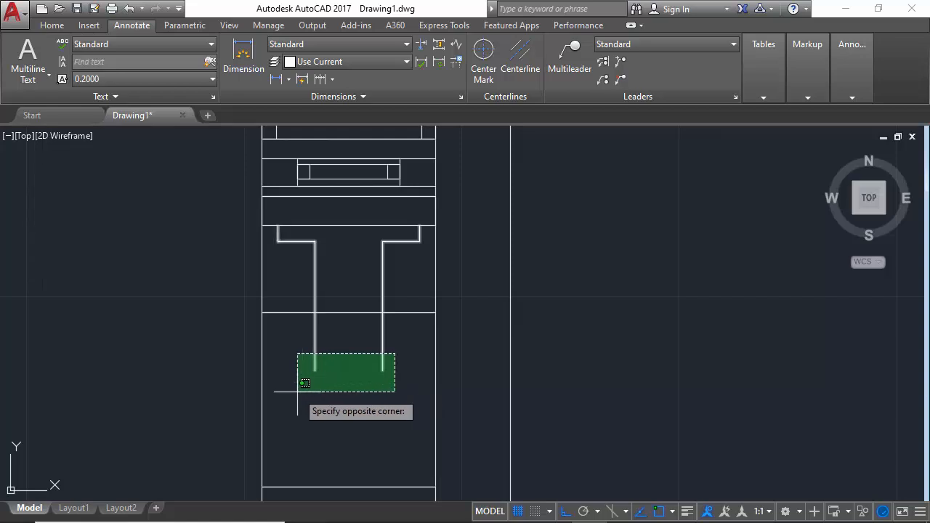
pyautogui.click(297, 391)
pyautogui.press('Return')
pyautogui.click(148, 378)
# - Draw a horizontal line joining the lower ends of the two stepped polylines, closing the T shape
pyautogui.scroll(2, 316, 289)
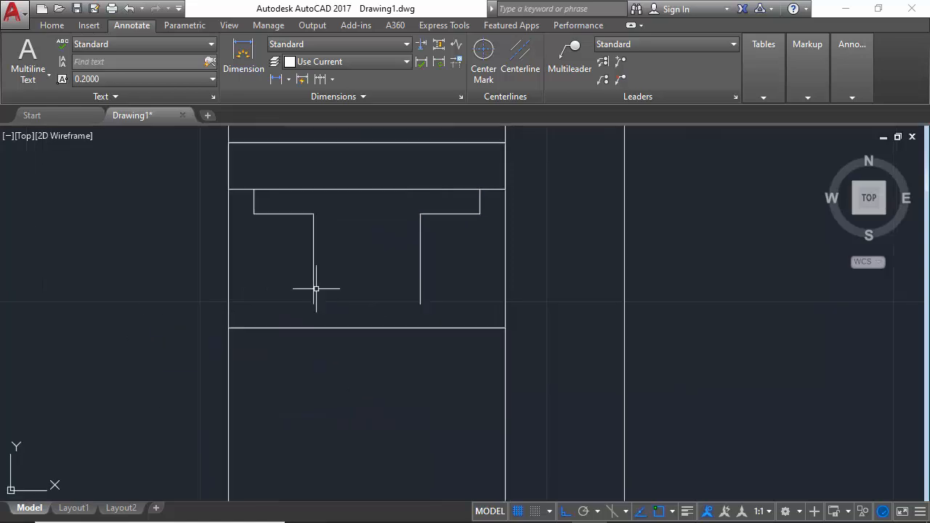
pyautogui.write('l')
pyautogui.press('Return')
pyautogui.click(314, 305)
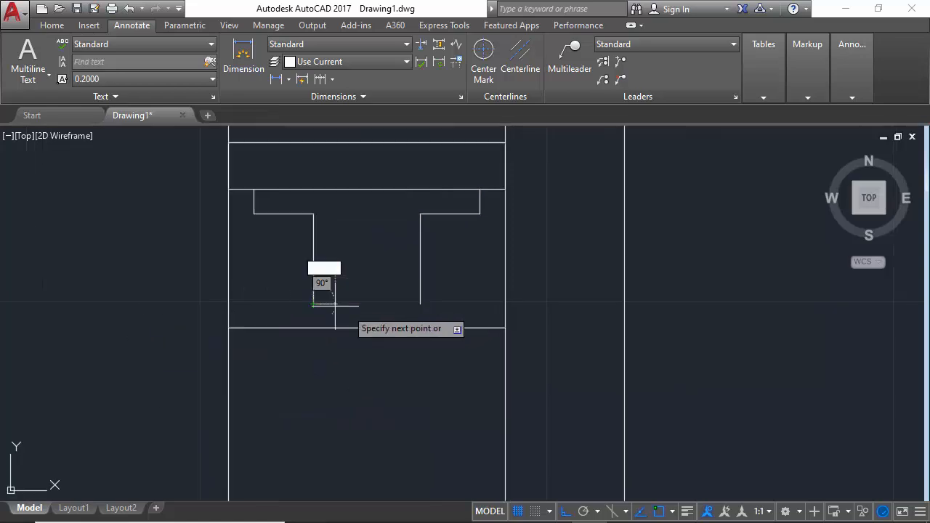
pyautogui.click(420, 304)
pyautogui.scroll(-4, 402, 272)
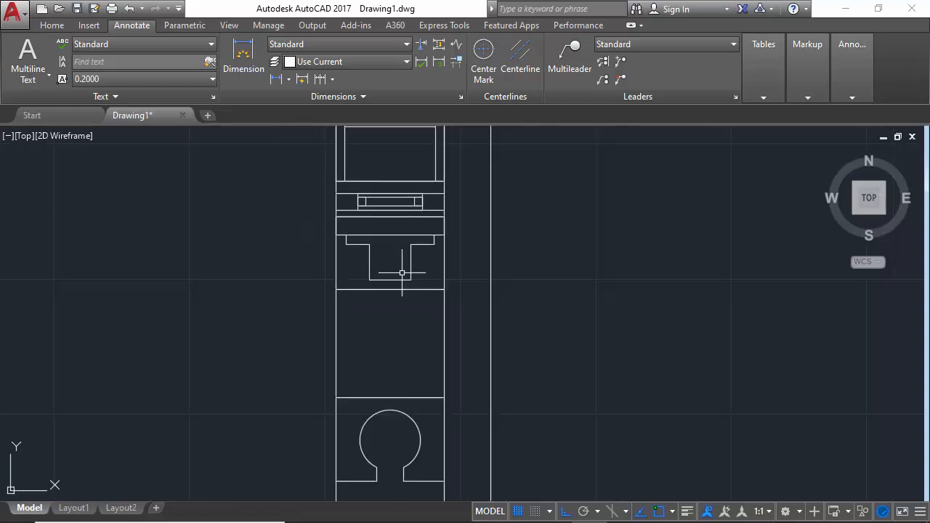
# - Try to delete the outlines of the third and fourth squares, and undo the deletion
pyautogui.click(357, 293)
pyautogui.click(355, 286)
pyautogui.press('Delete')
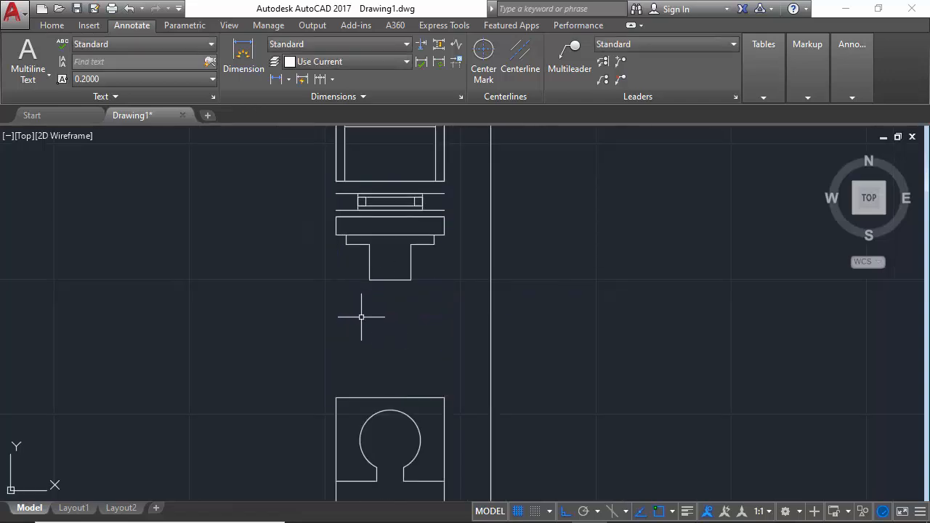
pyautogui.hotkey('ctrl', 'z')
# - Delete the empty fourth square and move the keyhole square up against the third square's lower edge
pyautogui.scroll(-4, 382, 315)
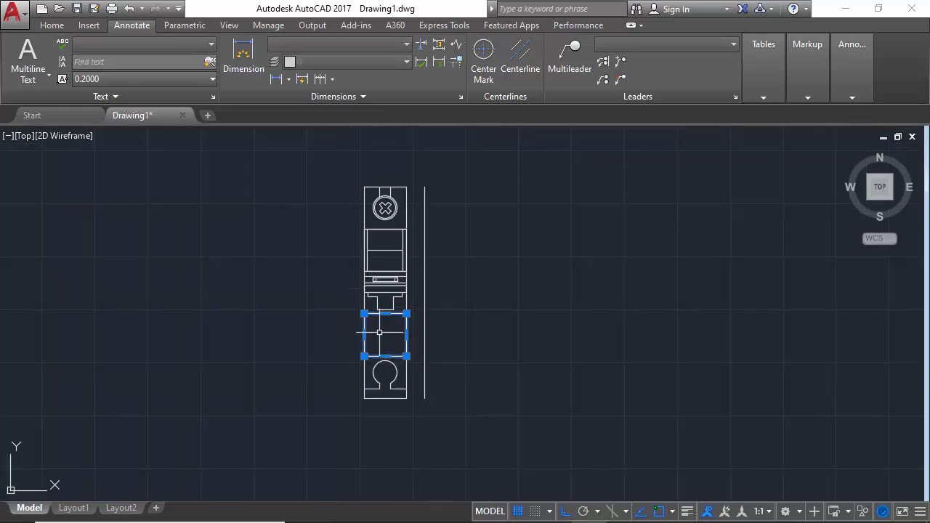
pyautogui.scroll(2, 385, 386)
pyautogui.click(327, 332)
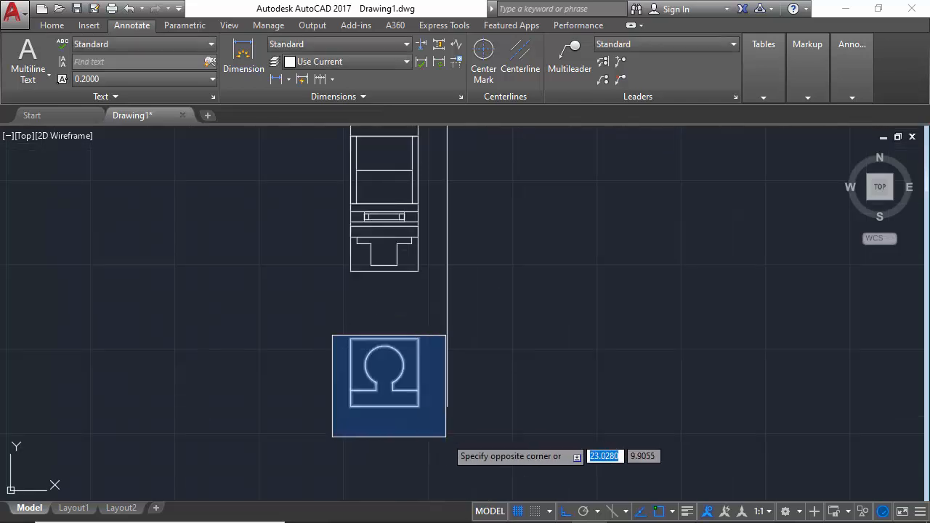
pyautogui.click(429, 431)
pyautogui.click(418, 338)
pyautogui.press('space')
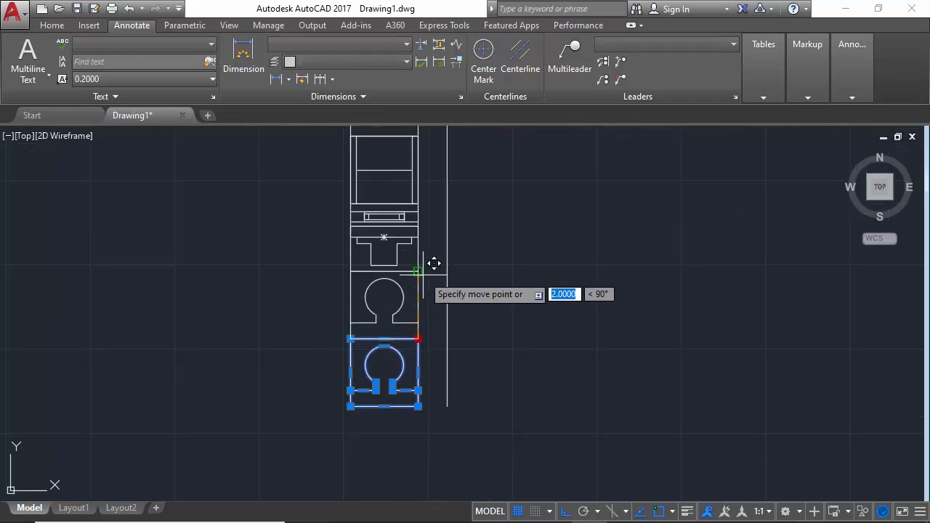
pyautogui.click(418, 271)
pyautogui.scroll(2, 419, 182)
pyautogui.press('Escape')
# - Draw a horizontal line across the upper part of the T shape's stem, from side to side
pyautogui.scroll(-2, 400, 264)
pyautogui.scroll(4, 388, 326)
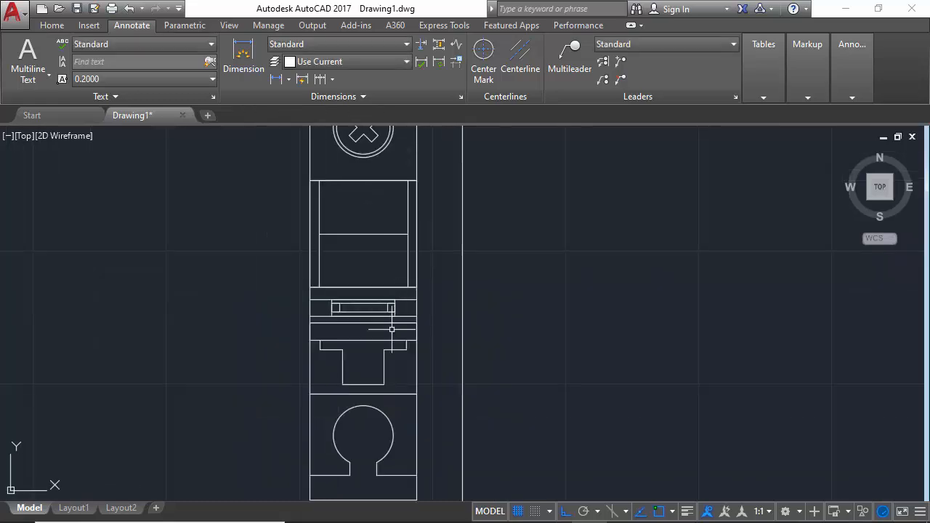
pyautogui.scroll(2, 363, 362)
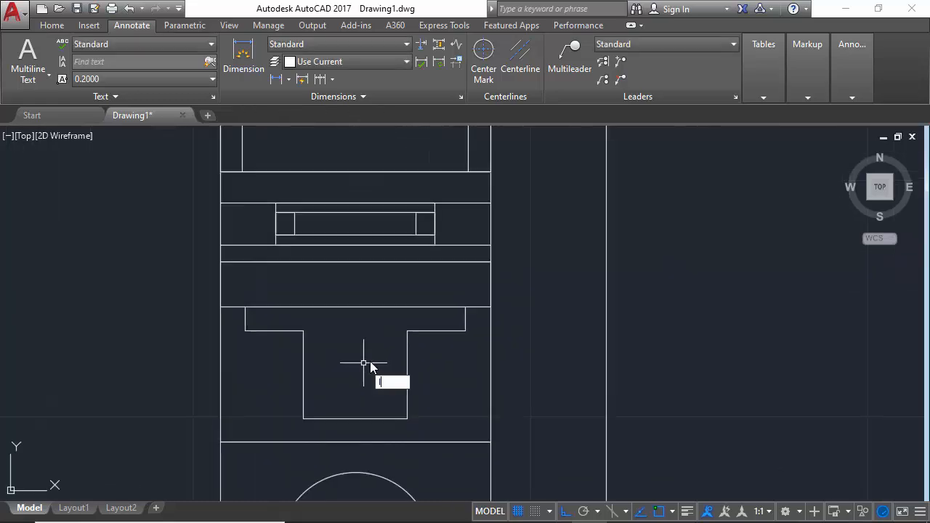
pyautogui.write('l')
pyautogui.press('Return')
pyautogui.click(407, 346)
pyautogui.click(303, 347)
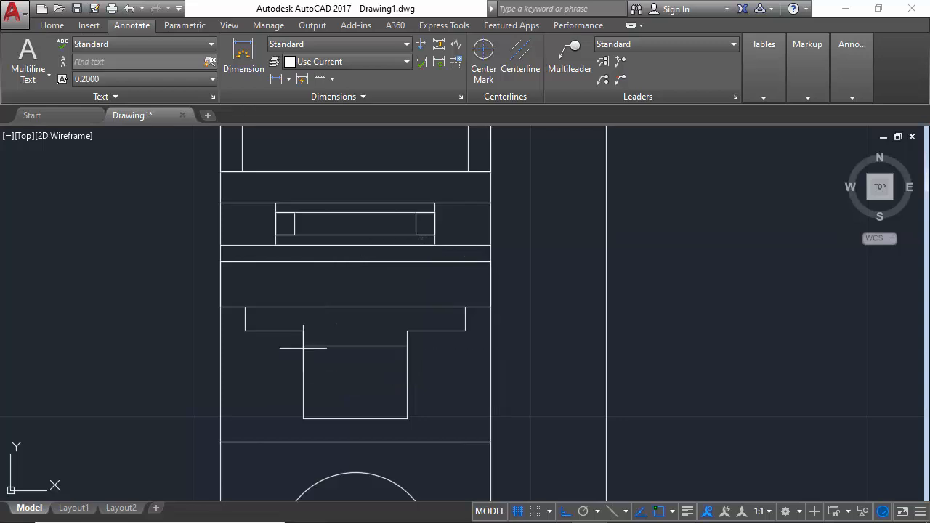
pyautogui.press('Escape')
# - Offset the horizontal line in the T shape's stem a small distance downward, reusing the previous offset distance
pyautogui.scroll(2, 372, 356)
pyautogui.write('o')
pyautogui.press('Return')
pyautogui.press('Return')
pyautogui.scroll(1, 434, 336)
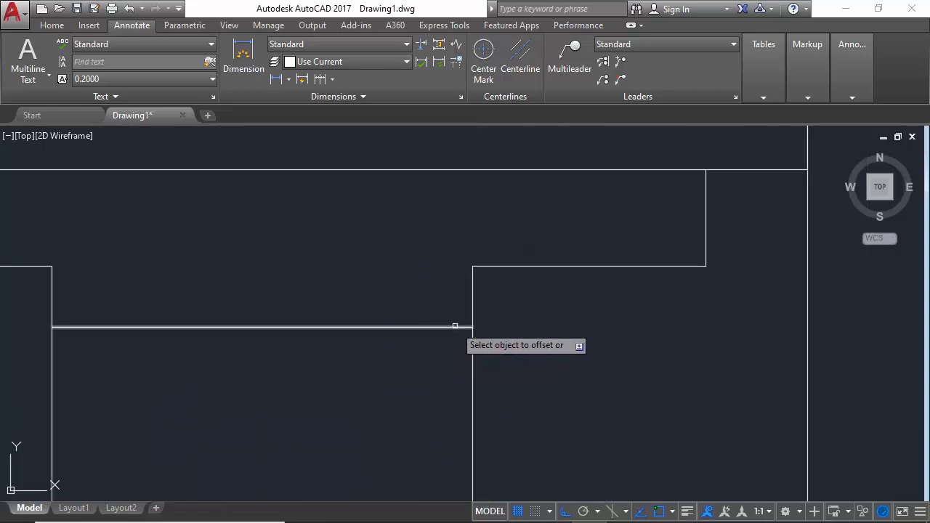
pyautogui.click(455, 326)
pyautogui.click(447, 340)
pyautogui.scroll(-5, 446, 340)
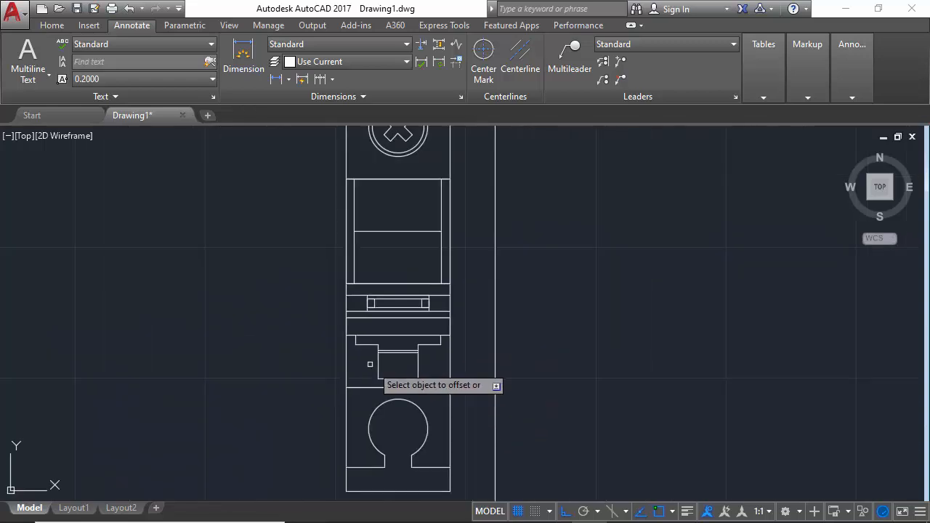
# - Stretch the small left rectangle's two outer corners to the shallow rectangle's left corners, forming a trapezoid
pyautogui.scroll(5, 399, 303)
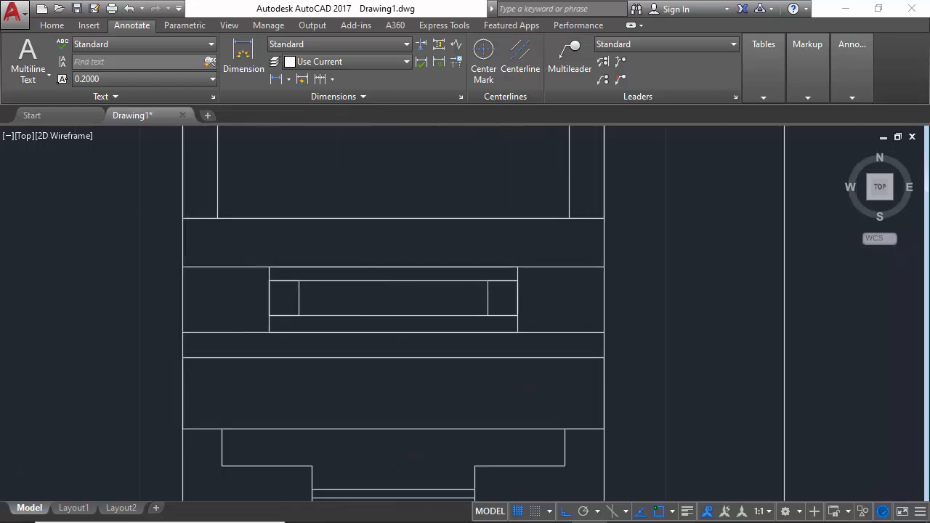
pyautogui.scroll(3, 364, 290)
pyautogui.scroll(-2, 242, 327)
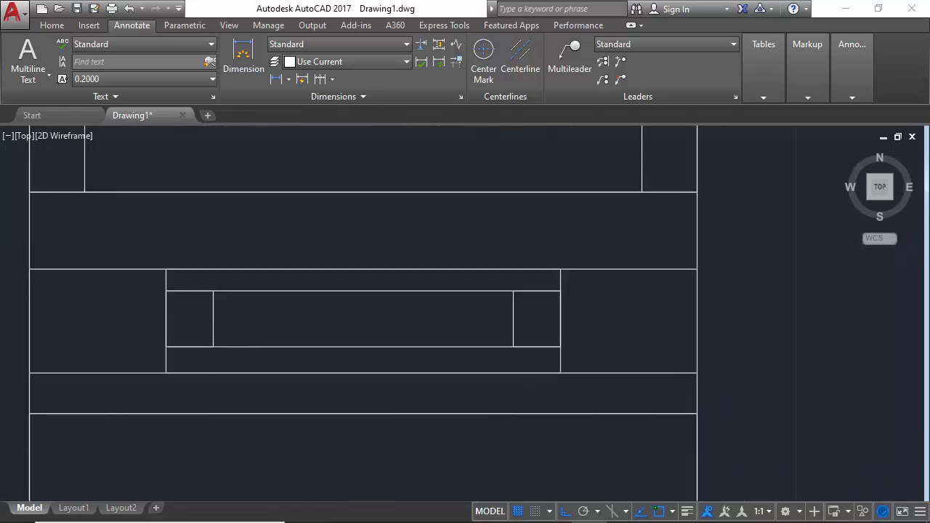
pyautogui.scroll(2, 207, 351)
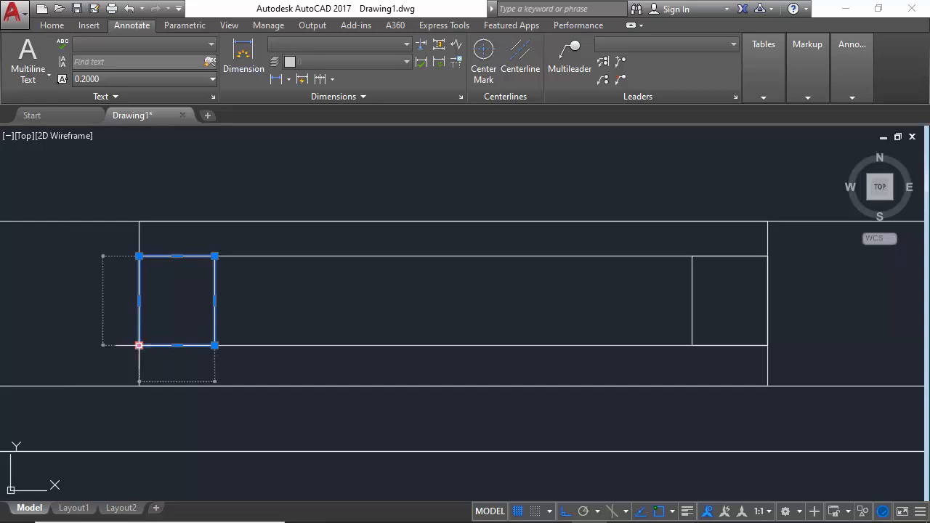
pyautogui.click(138, 385)
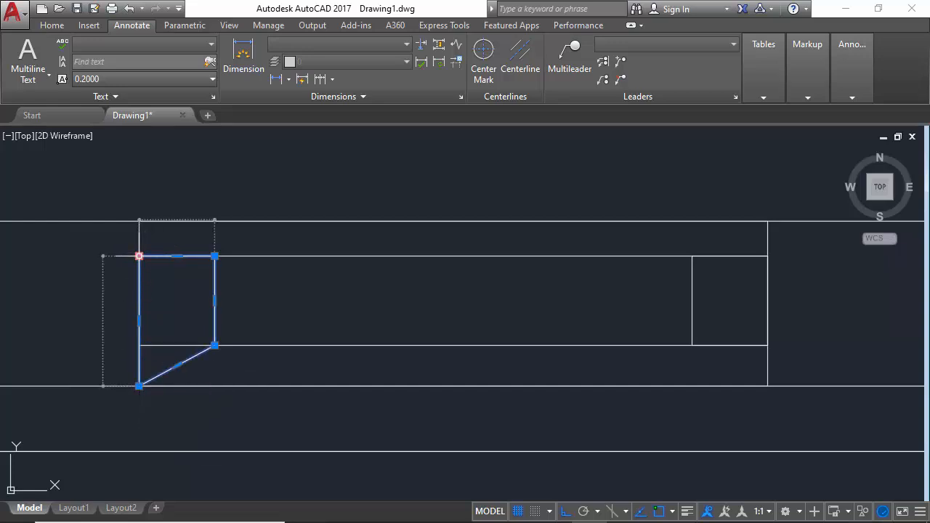
pyautogui.click(139, 221)
pyautogui.press('Escape')
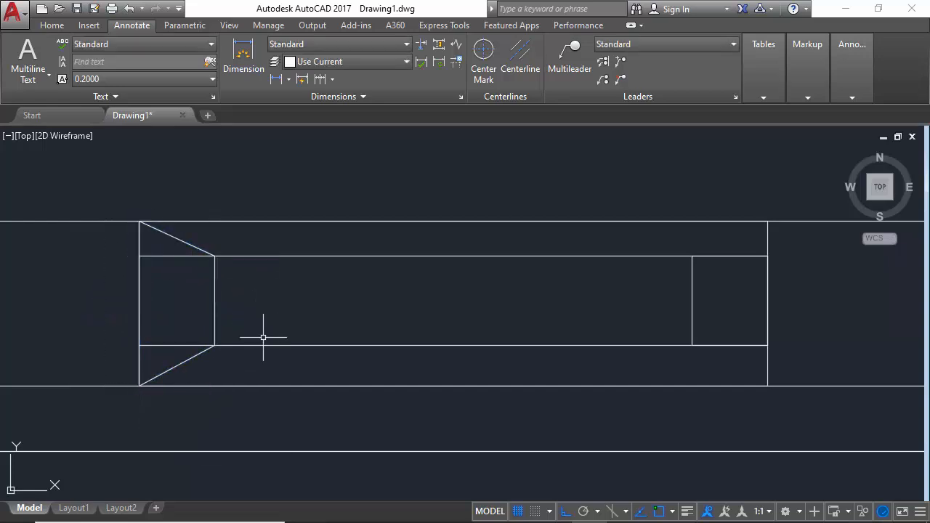
# - Trim the inner band's line segments that lie inside the left trapezoid
pyautogui.write('tr')
pyautogui.press('Return')
pyautogui.press('Return')
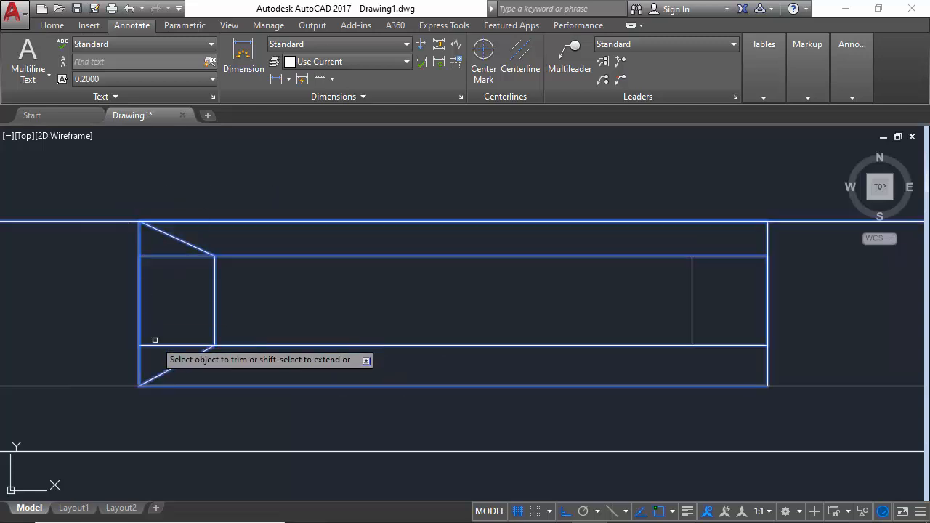
pyautogui.scroll(-4, 452, 375)
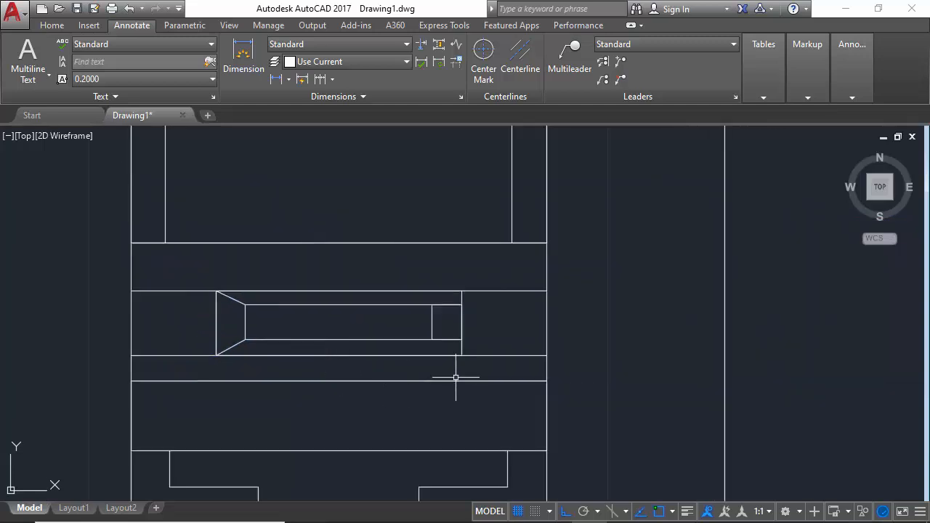
# - Stretch the small right rectangle's two outer corners to the shallow rectangle's right corners, forming a mirrored trapezoid
pyautogui.scroll(4, 398, 358)
pyautogui.click(429, 357)
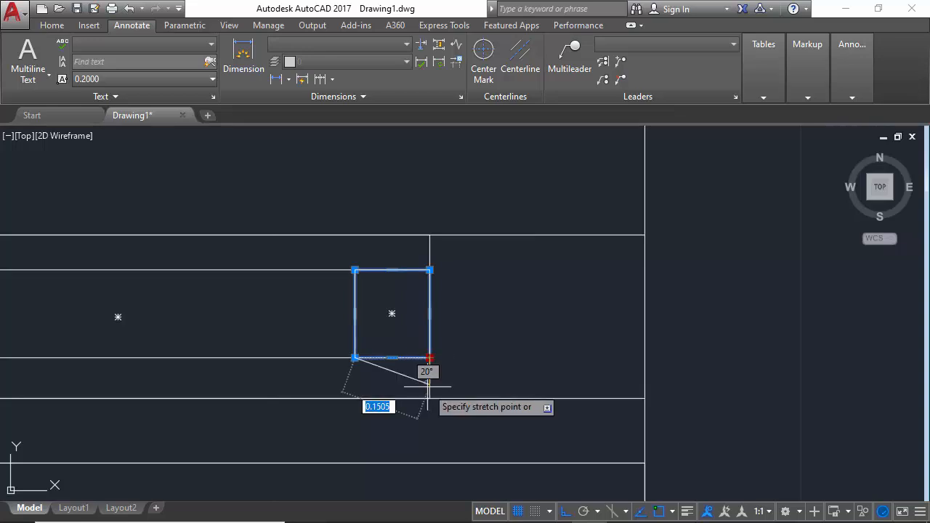
pyautogui.click(430, 398)
pyautogui.click(429, 269)
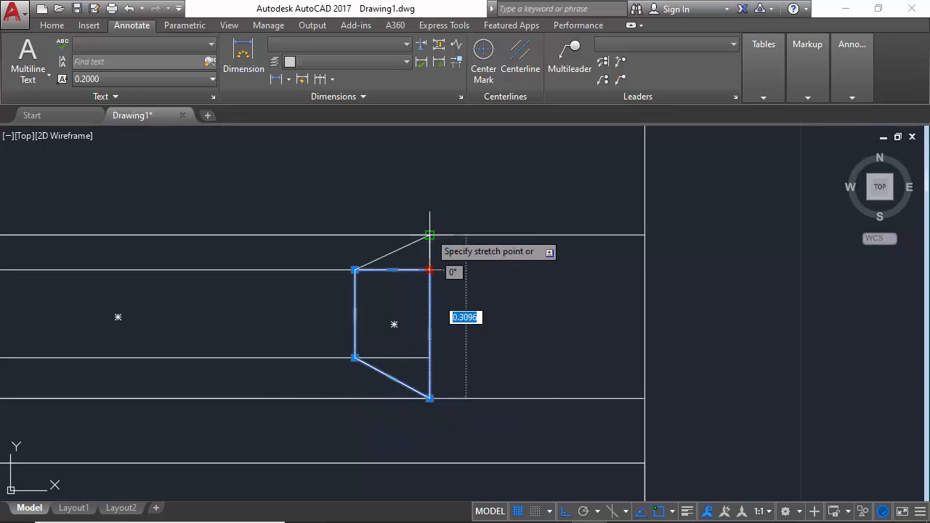
pyautogui.click(429, 235)
pyautogui.press('Escape')
# - Trim the inner band's line segments that lie inside the right trapezoid
pyautogui.press('Return')
pyautogui.click(466, 197)
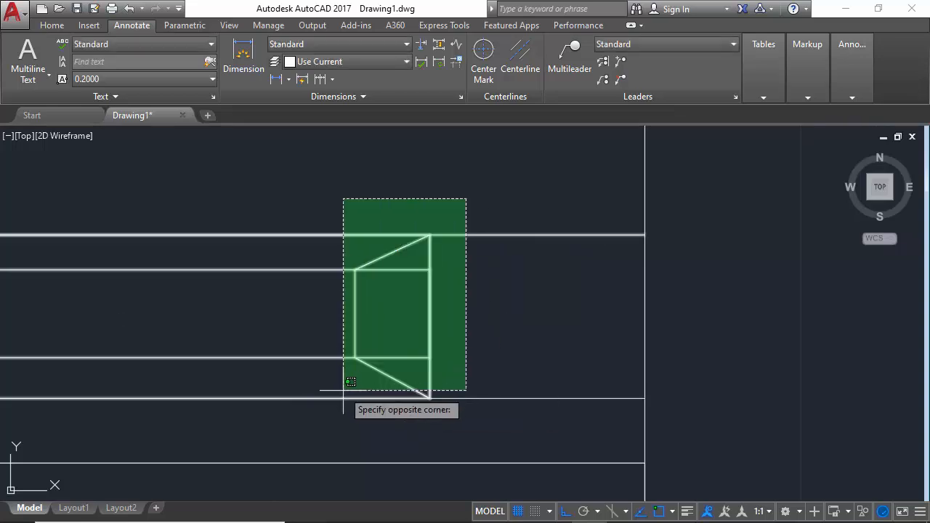
pyautogui.click(339, 397)
pyautogui.press('Return')
pyautogui.click(408, 361)
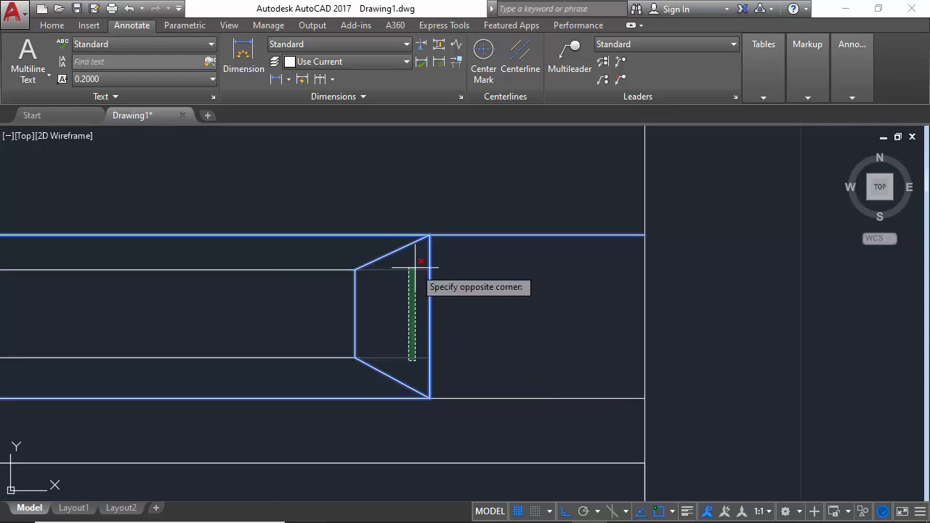
pyautogui.click(427, 263)
# - Offset the middle horizontal line of the second square a small distance downward, reusing the previous offset distance
pyautogui.scroll(-8, 465, 327)
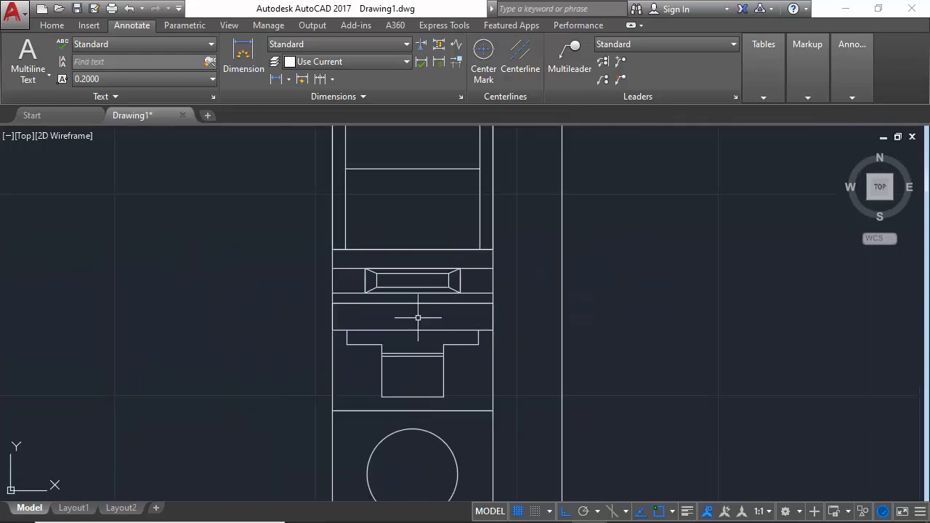
pyautogui.scroll(-2, 417, 323)
pyautogui.scroll(2, 407, 352)
pyautogui.scroll(-4, 407, 356)
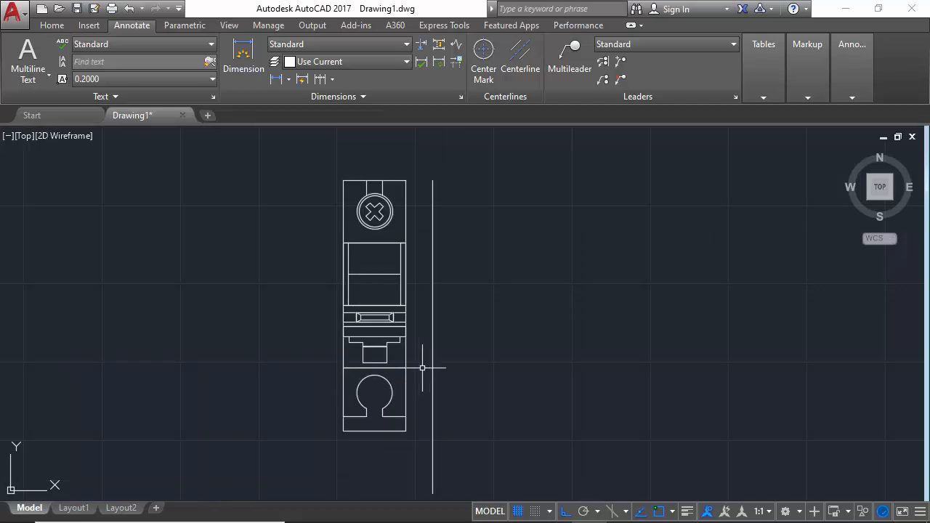
pyautogui.scroll(3, 415, 409)
pyautogui.scroll(-3, 407, 411)
pyautogui.scroll(5, 389, 325)
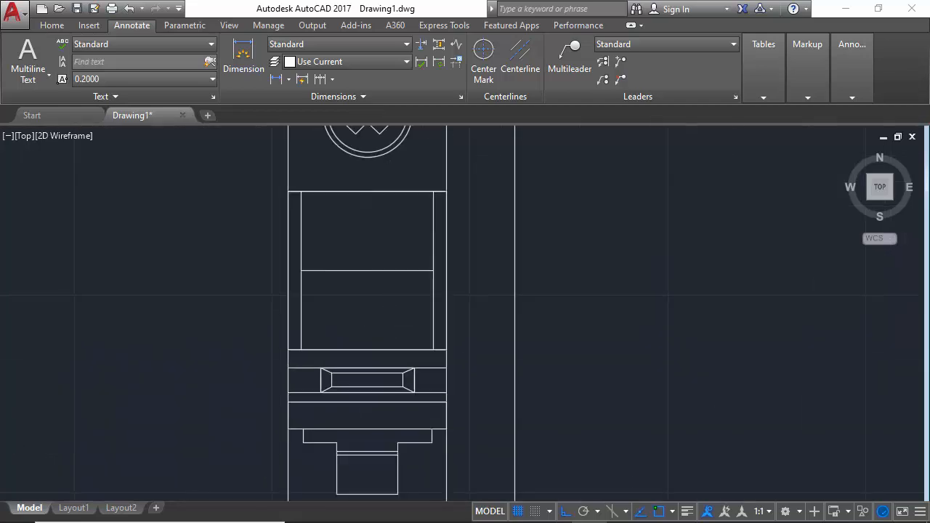
pyautogui.write('o')
pyautogui.press('Return')
pyautogui.press('Return')
pyautogui.click(395, 249)
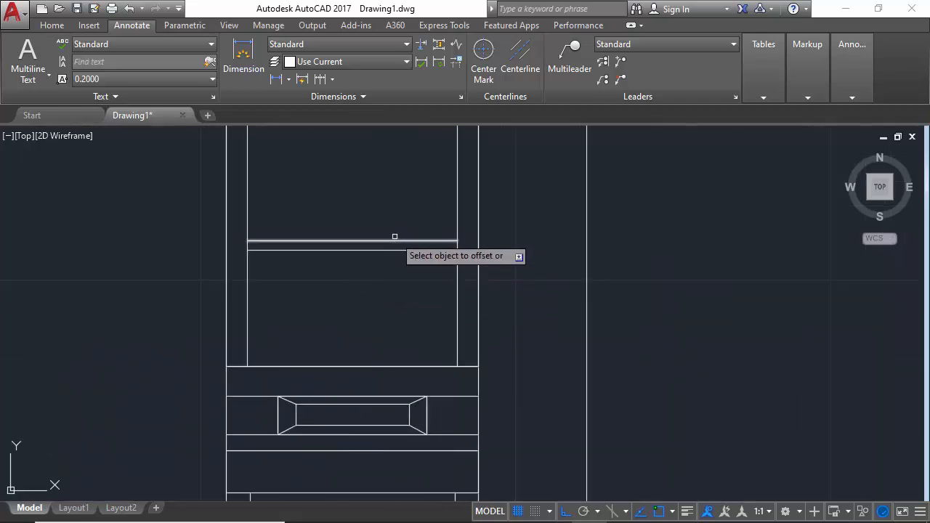
# - Draw a horizontal line over the second square's top edge, from corner to corner
pyautogui.scroll(-4, 404, 338)
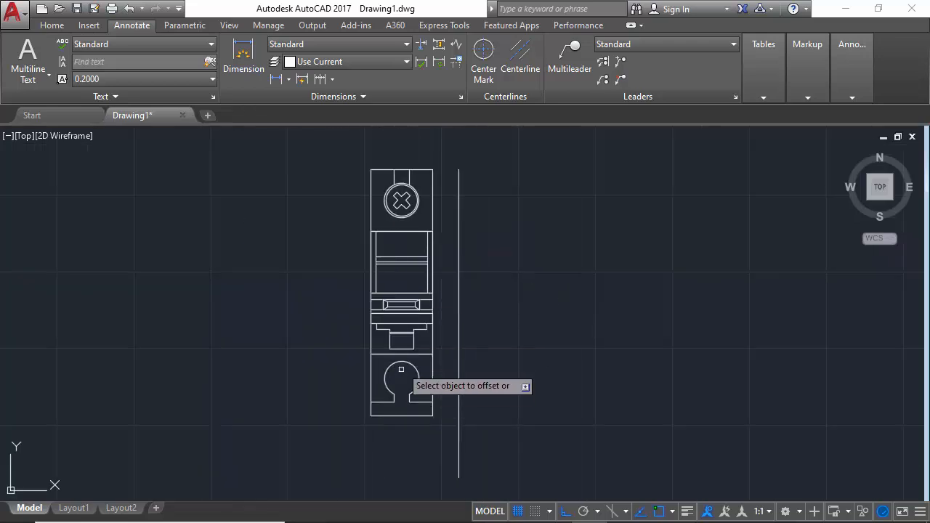
pyautogui.scroll(4, 402, 256)
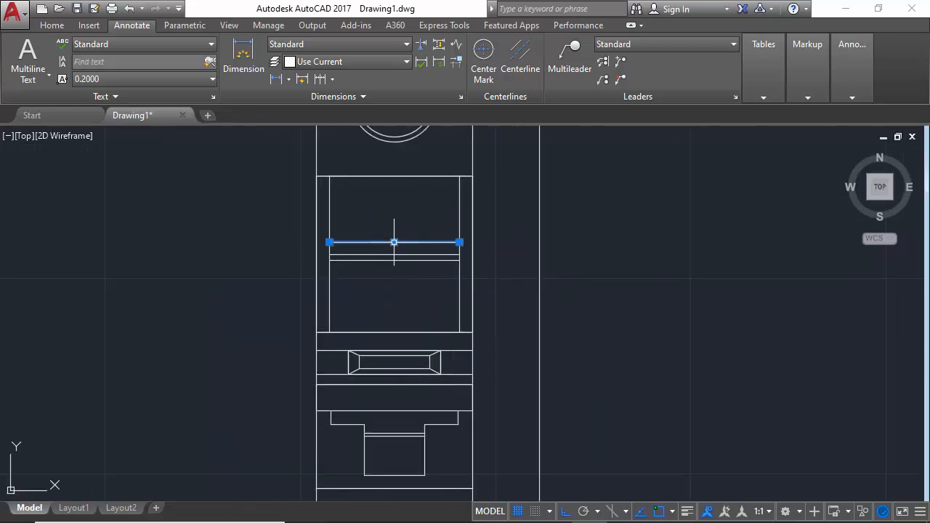
pyautogui.scroll(-4, 400, 291)
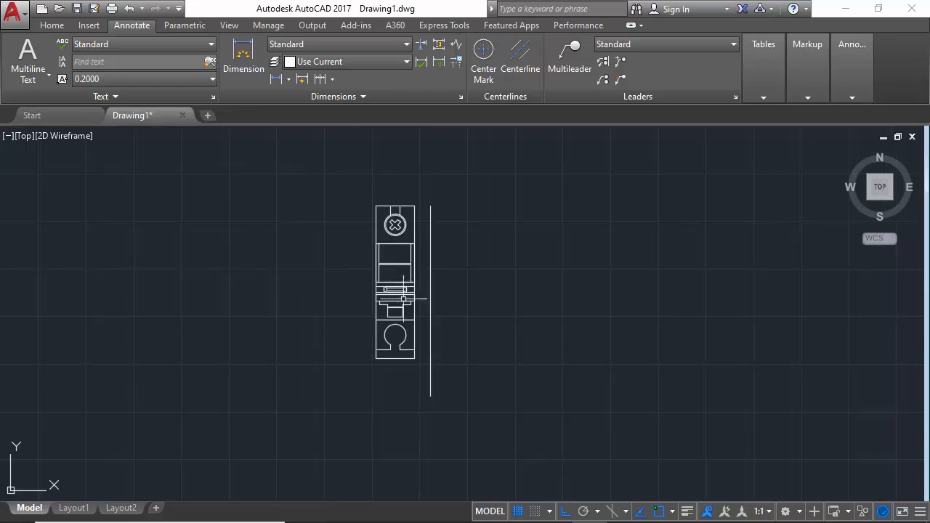
pyautogui.scroll(4, 428, 237)
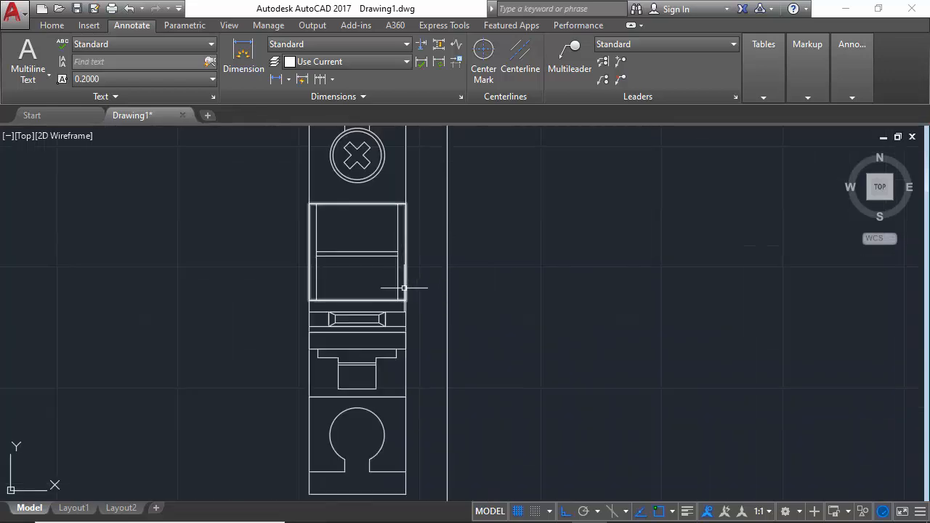
pyautogui.scroll(4, 356, 224)
pyautogui.press('Return')
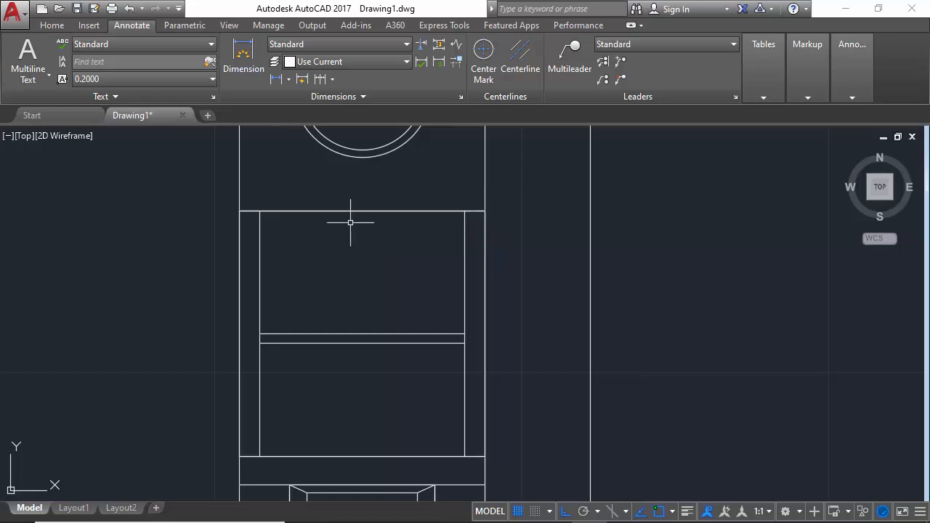
pyautogui.click(242, 212)
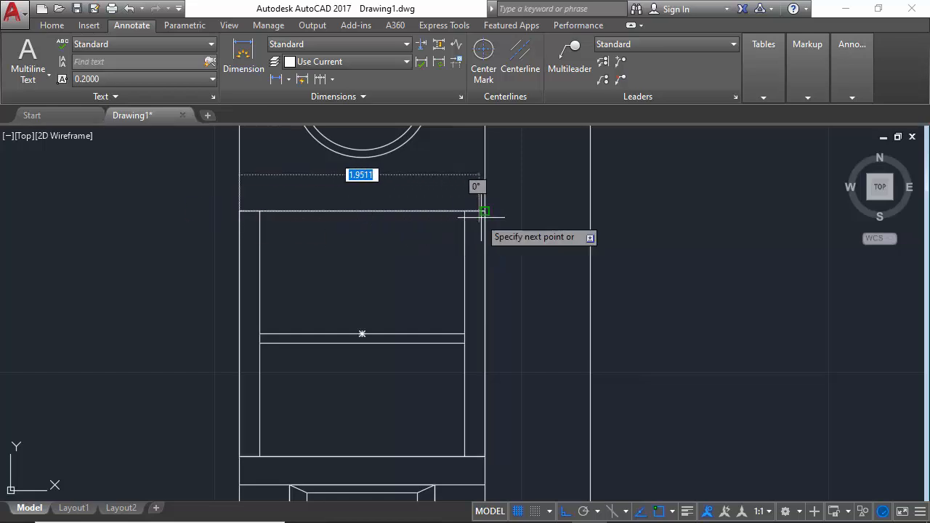
pyautogui.press('Escape')
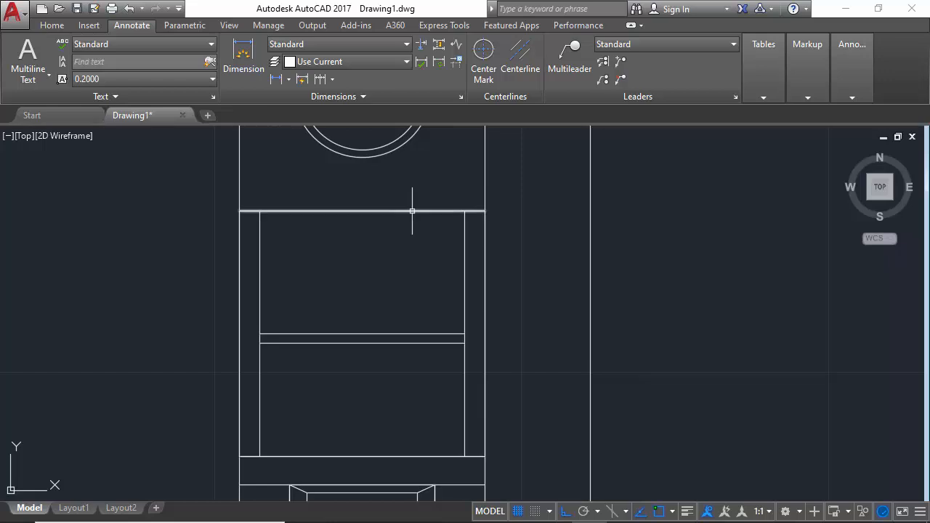
# - Offset the line on the second square's top edge slightly upward by a very small distance picked in the drawing
pyautogui.write('o')
pyautogui.press('Return')
pyautogui.scroll(2, 421, 201)
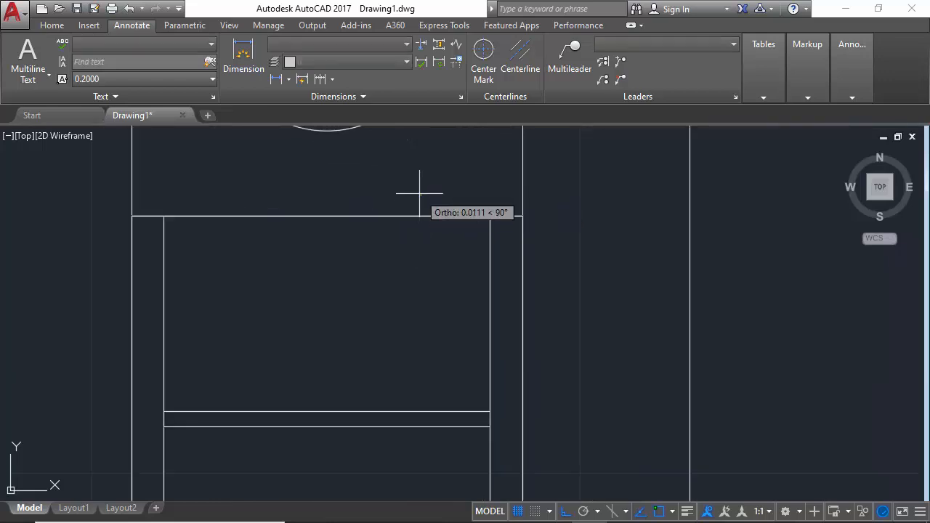
pyautogui.click(422, 203)
pyautogui.click(425, 215)
pyautogui.click(422, 195)
pyautogui.scroll(-6, 439, 193)
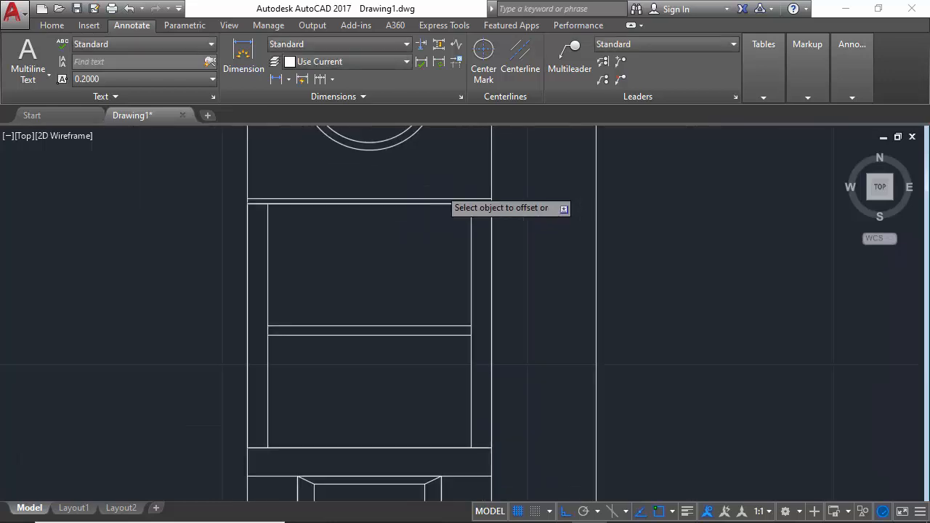
# - Draw a horizontal line through the middle of the band directly above the T shape, from side to side
pyautogui.scroll(4, 435, 195)
pyautogui.scroll(-6, 395, 315)
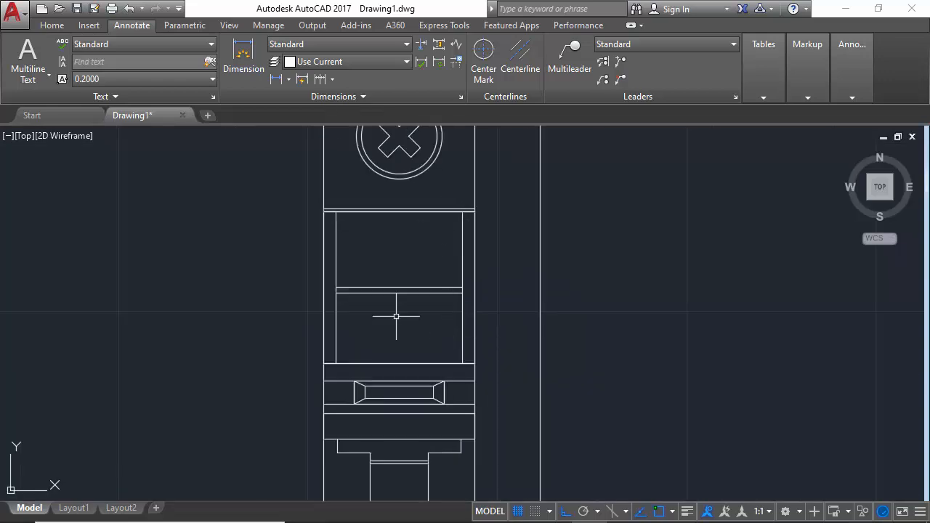
pyautogui.scroll(2, 395, 401)
pyautogui.scroll(2, 395, 401)
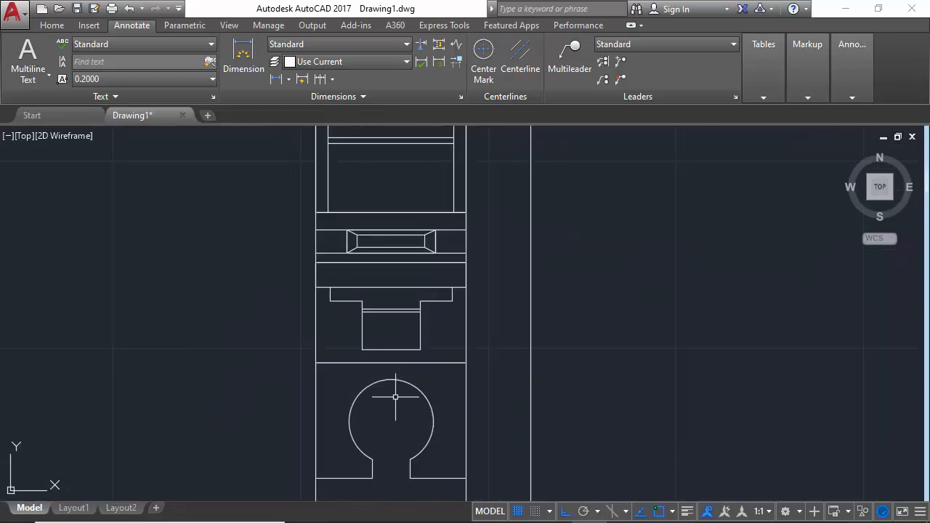
pyautogui.scroll(2, 391, 326)
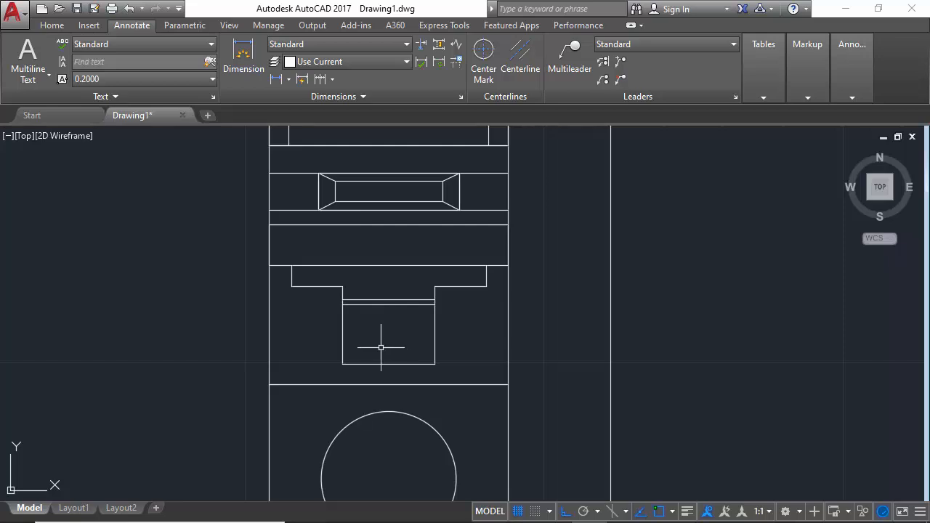
pyautogui.scroll(2, 361, 278)
pyautogui.write('l')
pyautogui.press('Return')
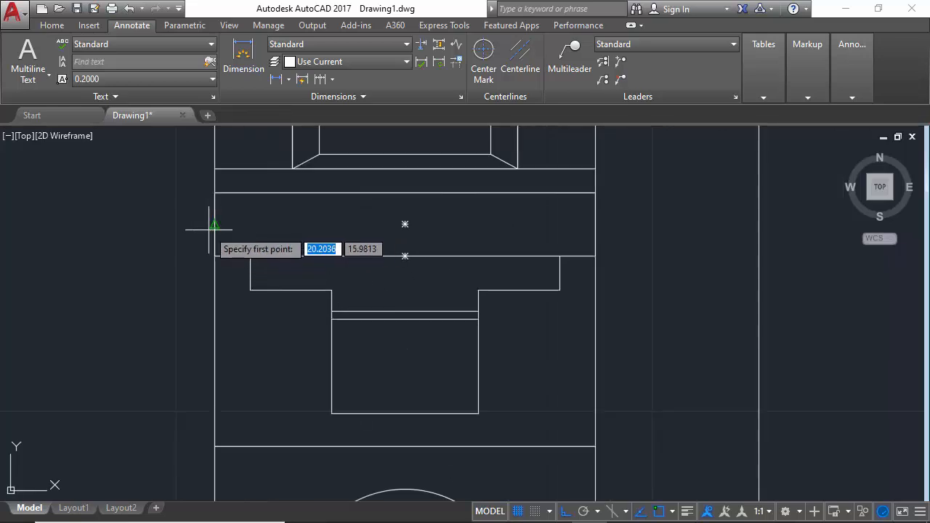
pyautogui.click(215, 224)
pyautogui.click(595, 225)
pyautogui.press('Escape')
# - Draw a horizontal line through the middle of the slot's inner band, between the two trapezoids' inner edges
pyautogui.scroll(-4, 358, 337)
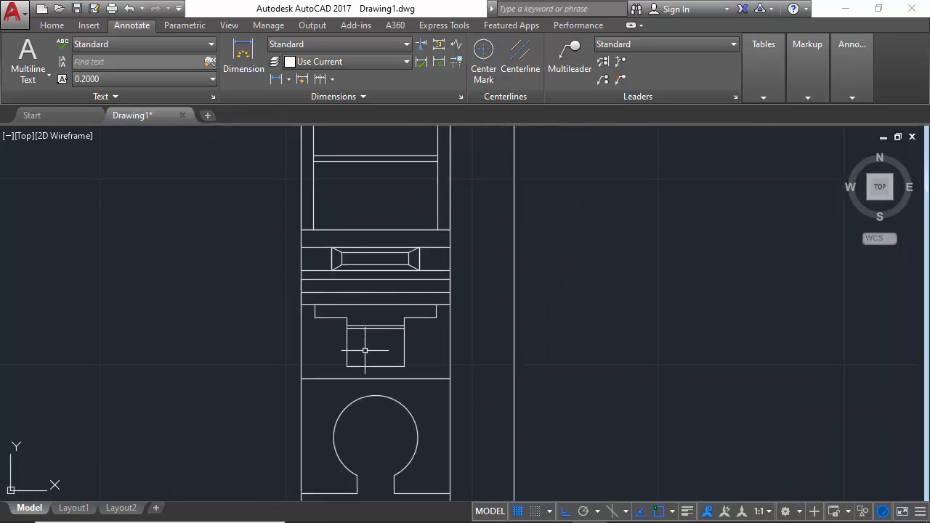
pyautogui.scroll(4, 386, 275)
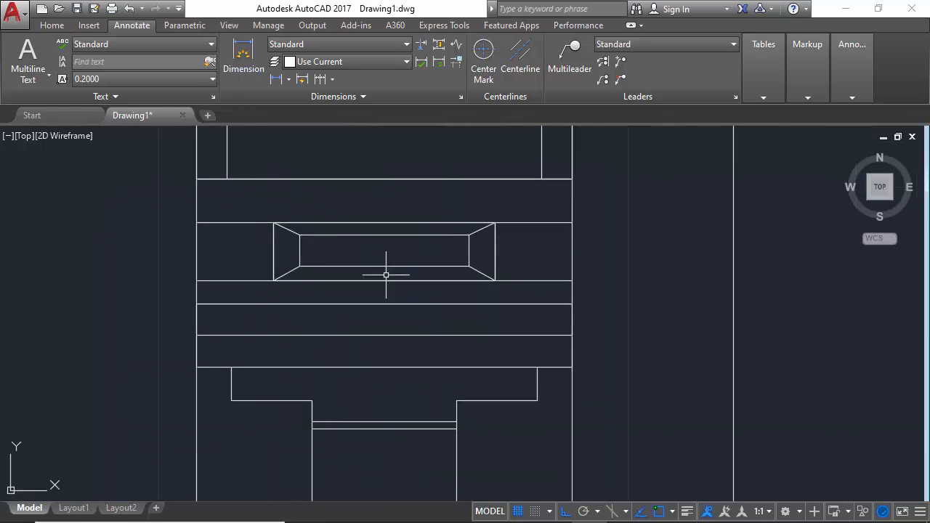
pyautogui.press('Return')
pyautogui.click(300, 252)
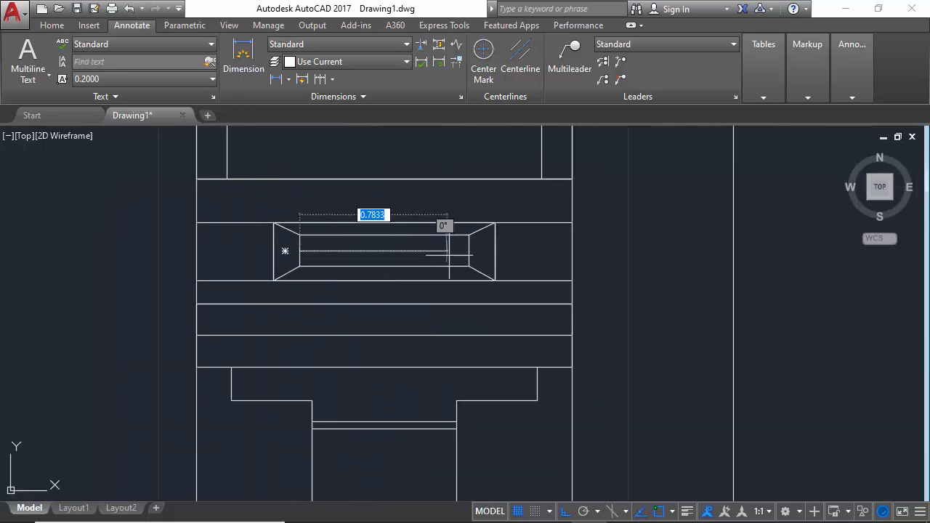
pyautogui.click(469, 251)
pyautogui.press('Escape')
# - Delete the long vertical line standing to the right of the front view
pyautogui.scroll(-4, 355, 283)
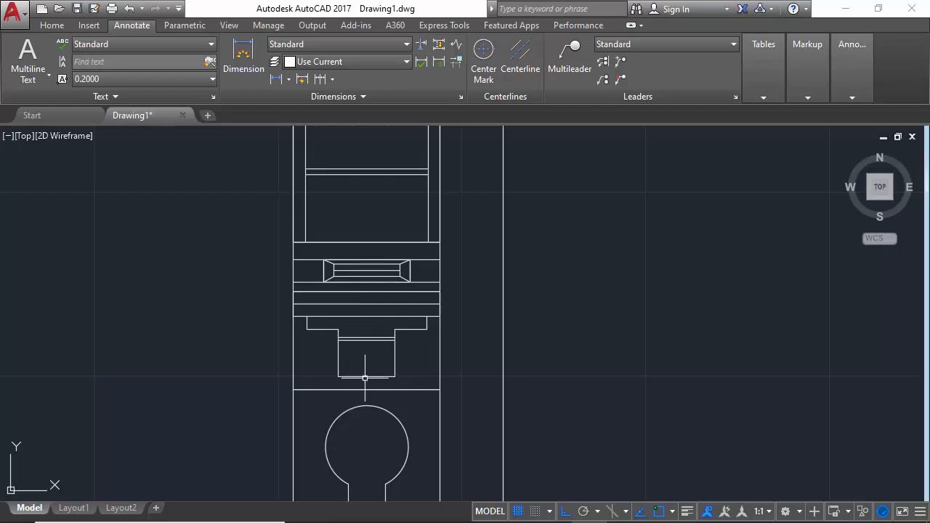
pyautogui.scroll(-4, 339, 276)
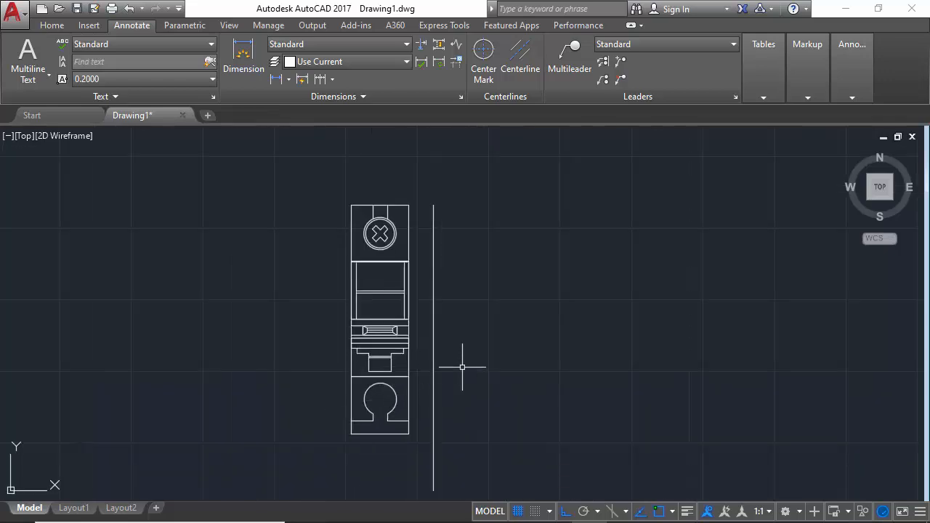
pyautogui.click(432, 371)
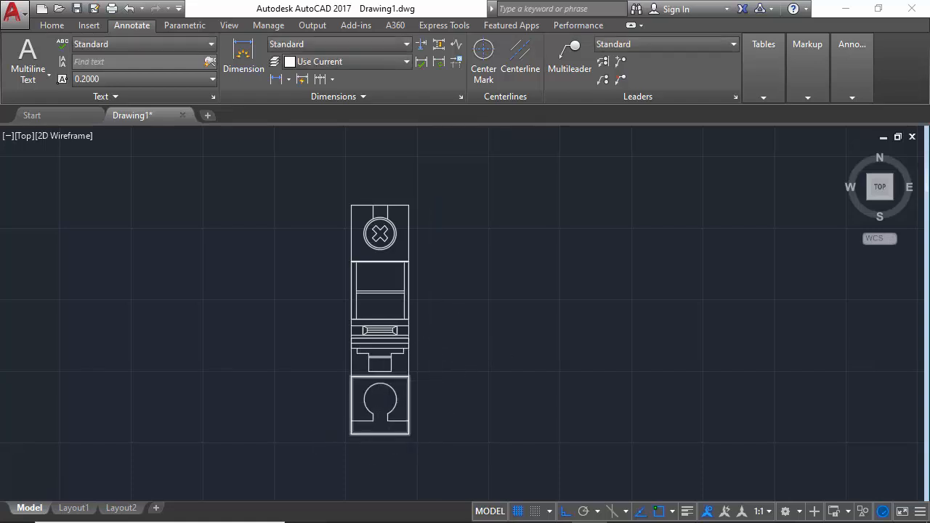
# - Copy the complete front view four times to its right, horizontally aligned with the original
pyautogui.moveTo(385, 427); pyautogui.dragTo(358, 425, button='middle')
pyautogui.press('Return')
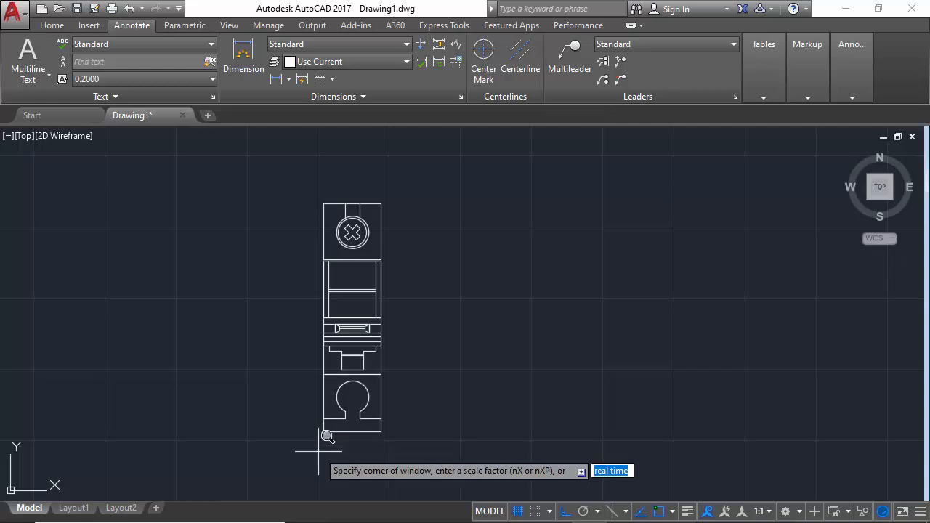
pyautogui.click(319, 448)
pyautogui.click(431, 181)
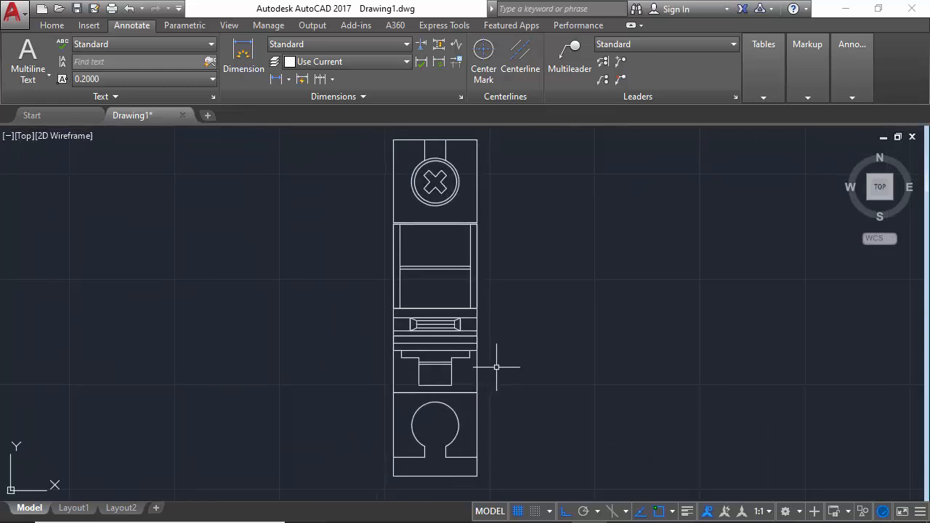
pyautogui.moveTo(517, 302); pyautogui.dragTo(530, 308, button='middle')
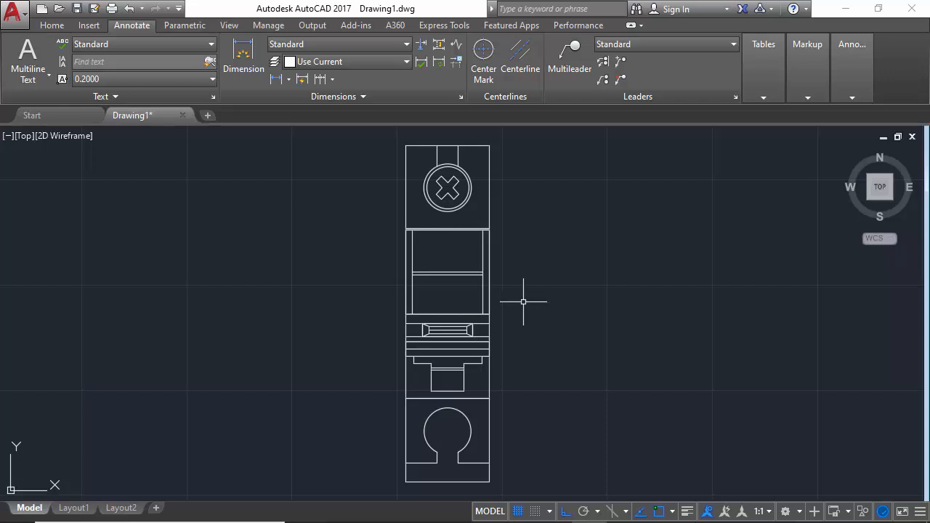
pyautogui.scroll(-2, 446, 300)
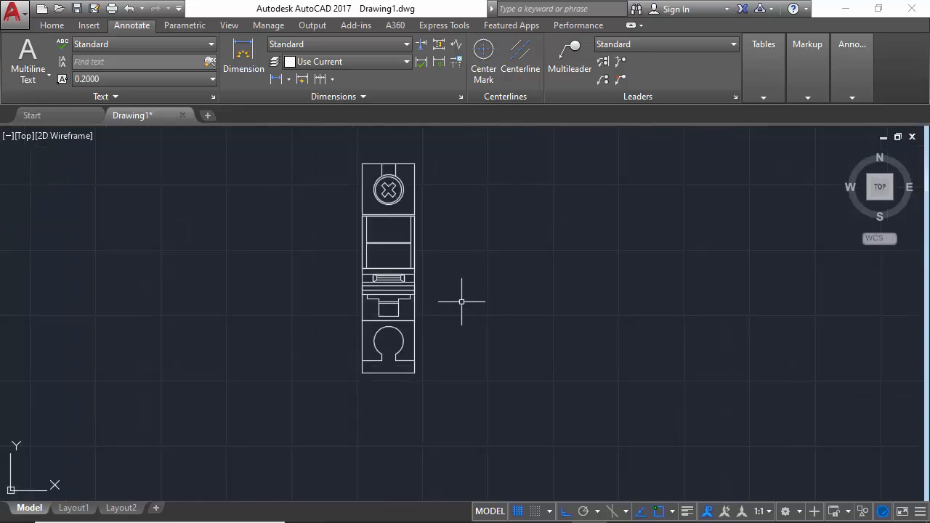
pyautogui.write('o')
pyautogui.press('Return')
pyautogui.click(351, 146)
pyautogui.click(509, 417)
pyautogui.press('Return')
pyautogui.click(456, 428)
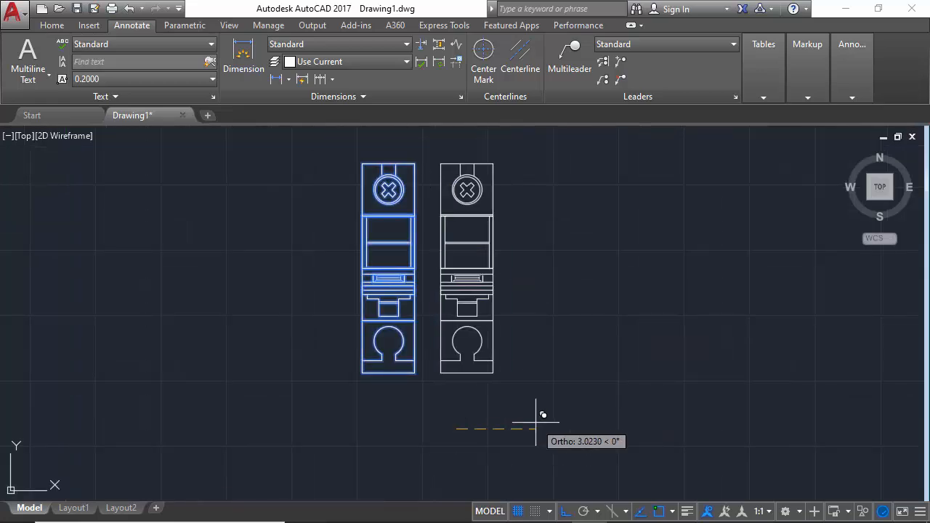
pyautogui.click(536, 425)
pyautogui.click(621, 426)
pyautogui.click(732, 426)
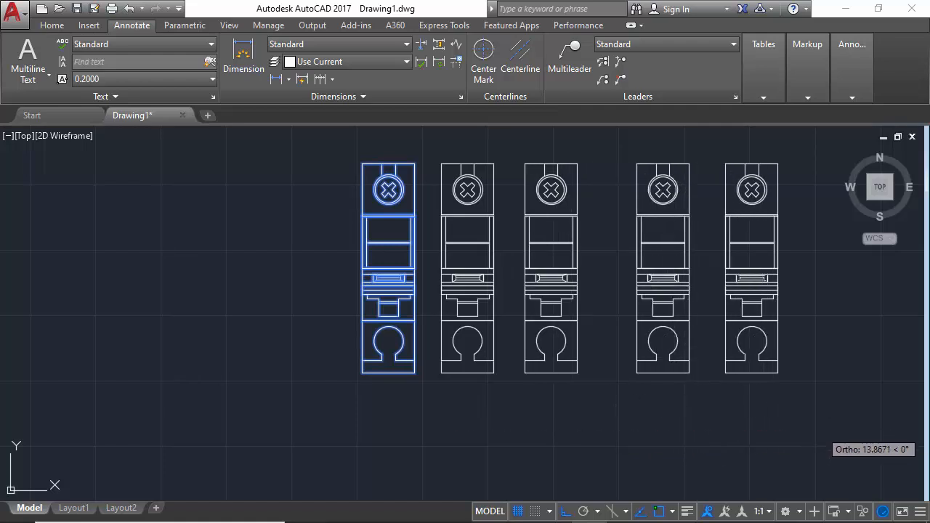
pyautogui.click(821, 427)
# - Place three more copies of the front view to the left of the original, in the same horizontal row
pyautogui.click(365, 434)
pyautogui.click(258, 429)
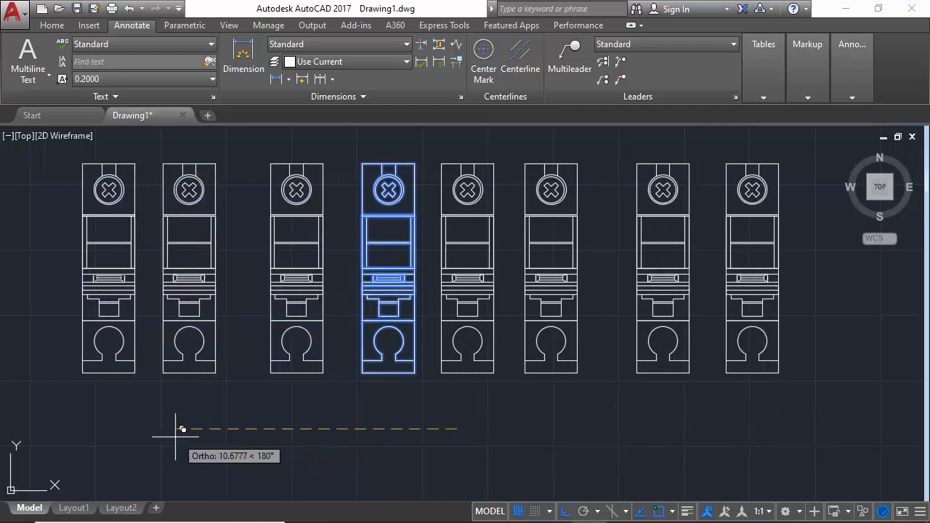
pyautogui.click(173, 422)
pyautogui.press('Escape')
pyautogui.scroll(-2, 314, 423)
pyautogui.scroll(2, 181, 287)
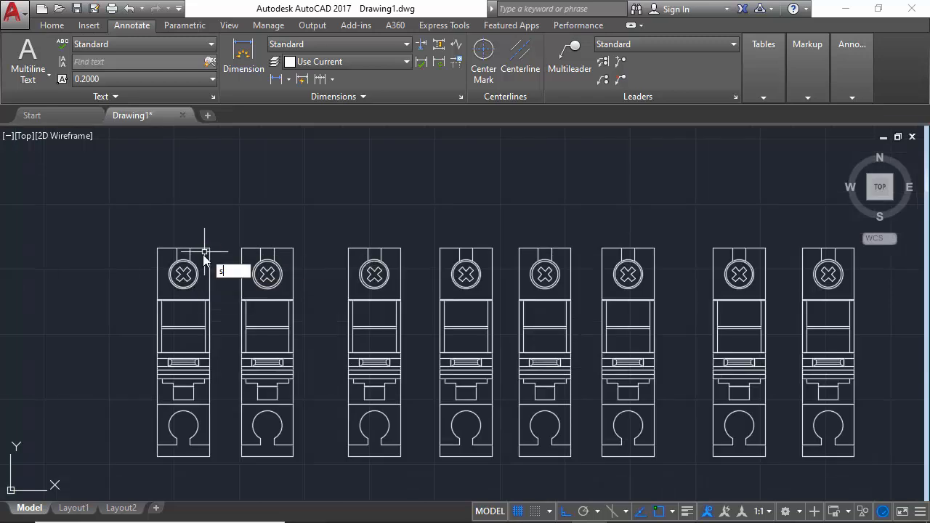
# - Draw a wavy spline wire from the top edge midpoint of the leftmost breaker, rising and running right above the row
pyautogui.write('pl')
pyautogui.press('Return')
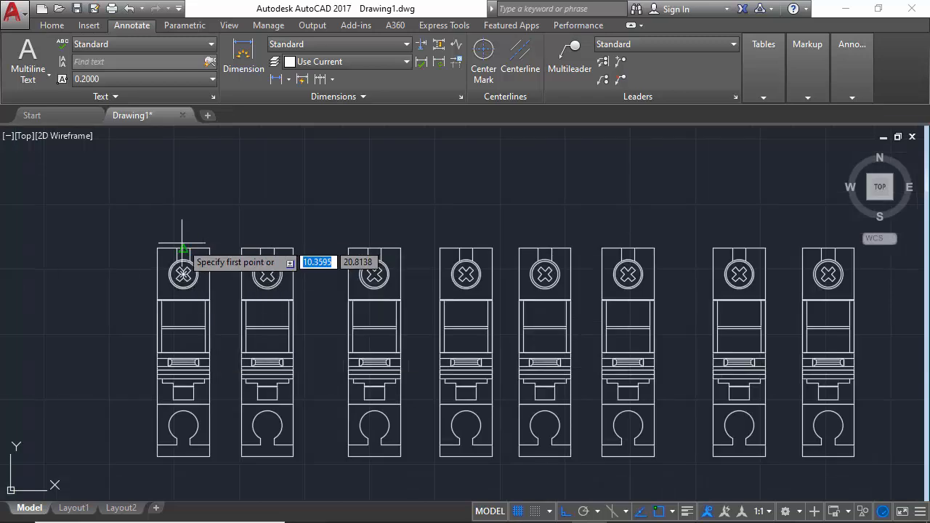
pyautogui.click(181, 242)
pyautogui.scroll(-2, 237, 261)
pyautogui.click(244, 206)
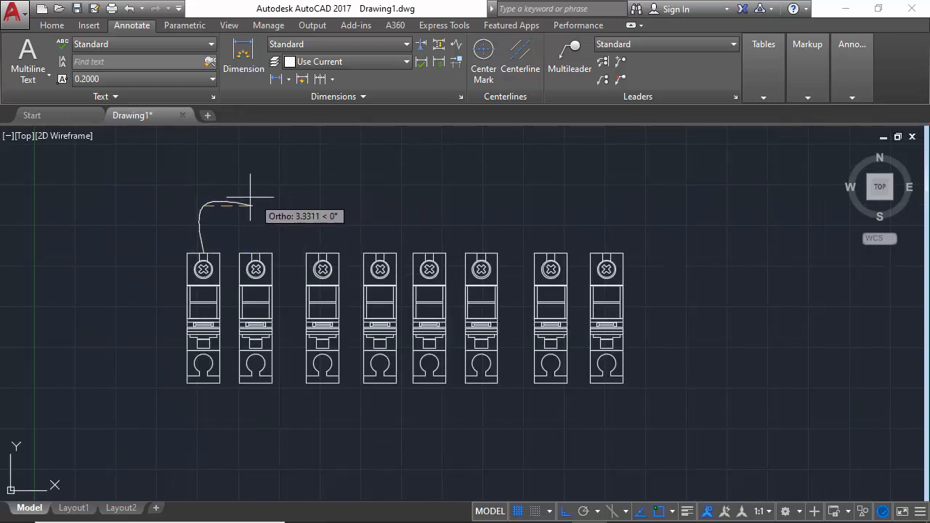
pyautogui.scroll(2, 258, 195)
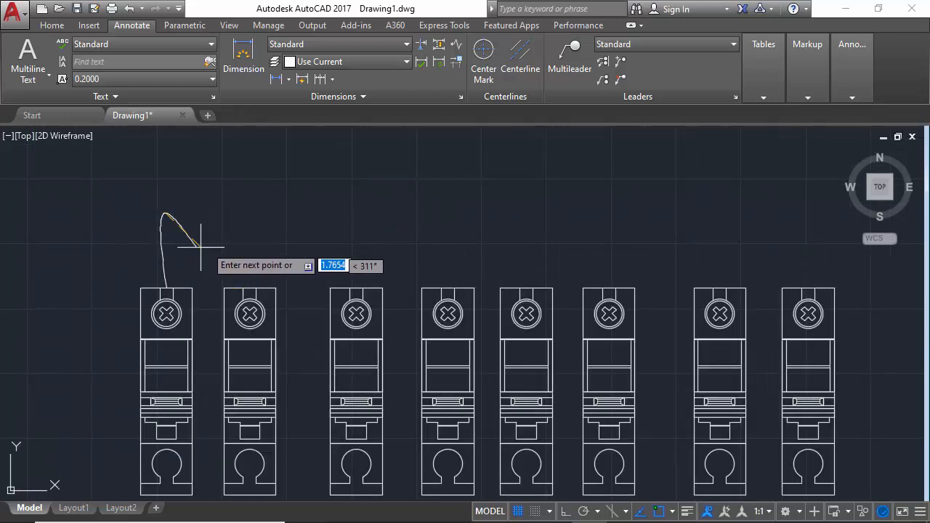
pyautogui.click(243, 186)
pyautogui.click(291, 160)
pyautogui.click(372, 172)
pyautogui.click(438, 137)
pyautogui.click(502, 147)
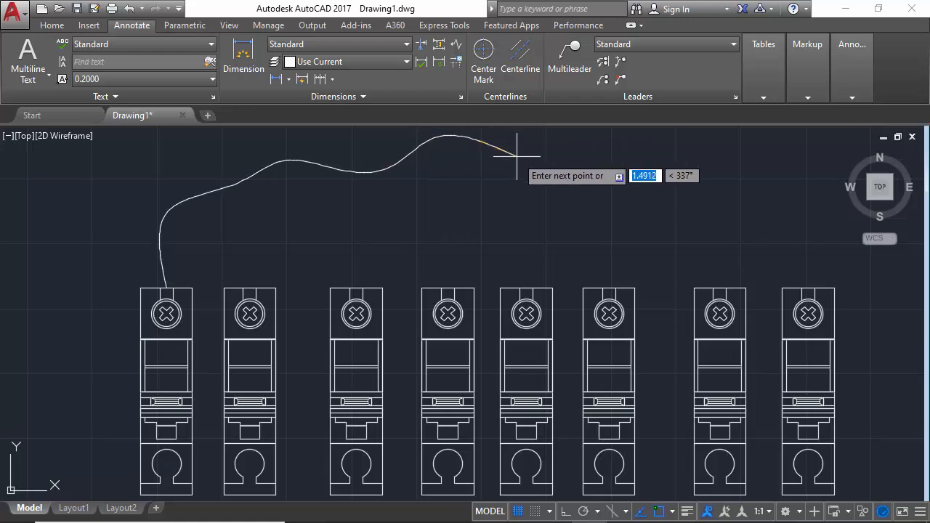
pyautogui.click(601, 154)
pyautogui.click(699, 136)
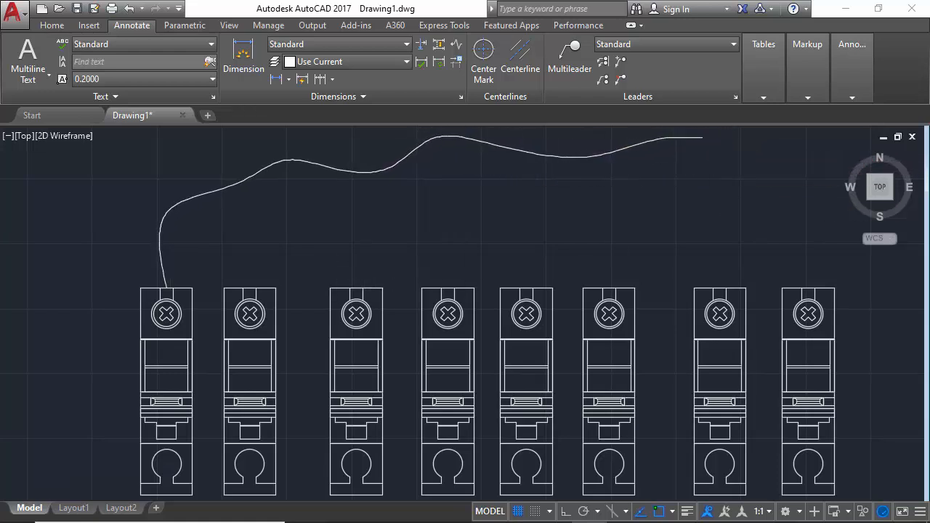
# - Copy the wavy wire from its lower end onto the top edge midpoints of the second, third and fourth breakers
pyautogui.moveTo(158, 269); pyautogui.dragTo(216, 264, button='middle')
pyautogui.click(216, 264)
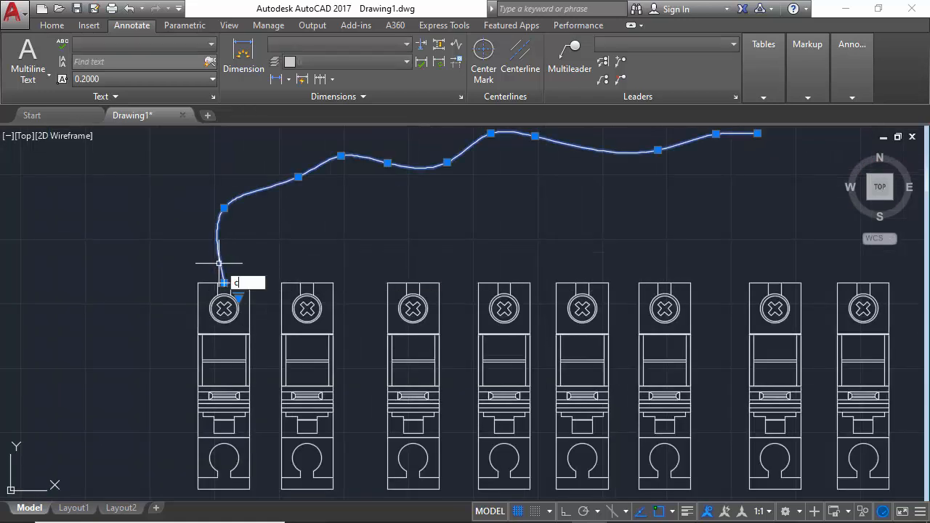
pyautogui.write('o')
pyautogui.press('Return')
pyautogui.scroll(2, 219, 263)
pyautogui.click(216, 291)
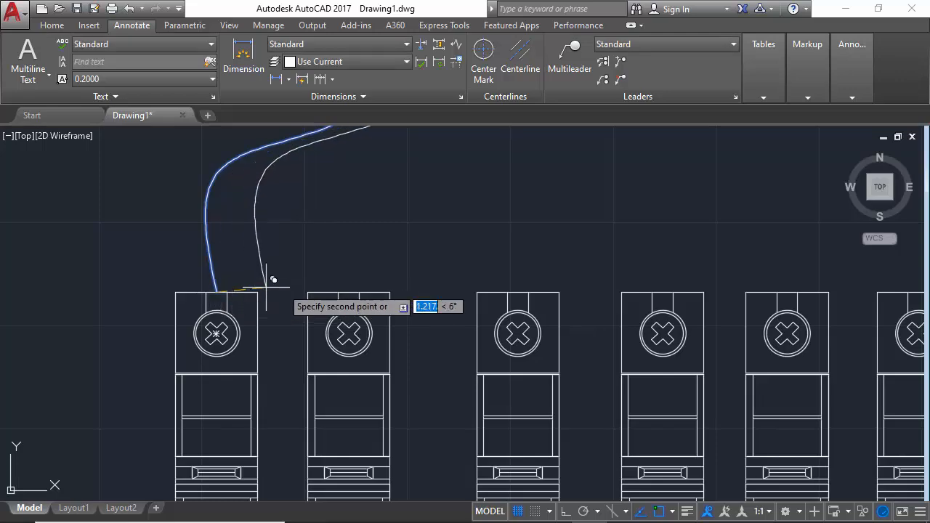
pyautogui.click(350, 292)
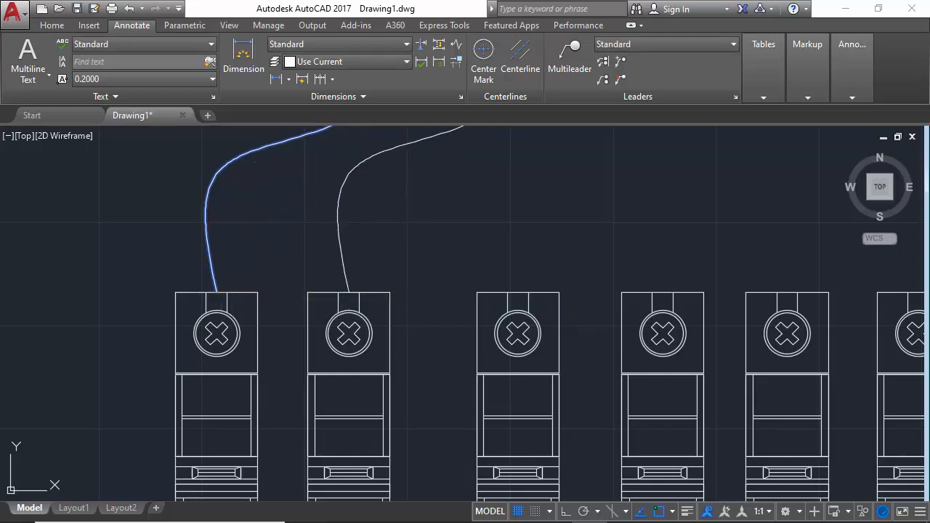
pyautogui.click(519, 291)
pyautogui.moveTo(315, 274); pyautogui.dragTo(188, 272, button='middle')
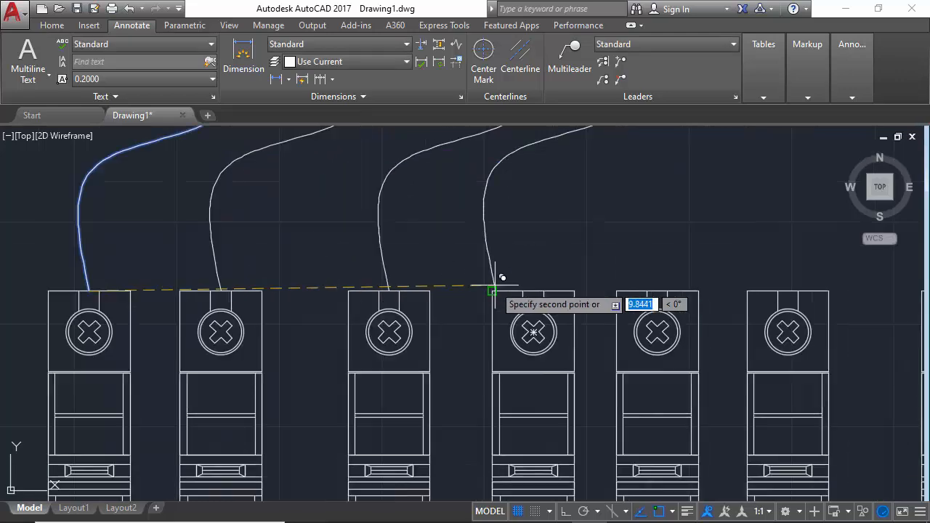
pyautogui.click(542, 288)
# - Place further copies of the wavy wire on the top edge midpoints of the sixth, seventh and eighth breakers
pyautogui.scroll(-3, 232, 266)
pyautogui.scroll(3, 465, 282)
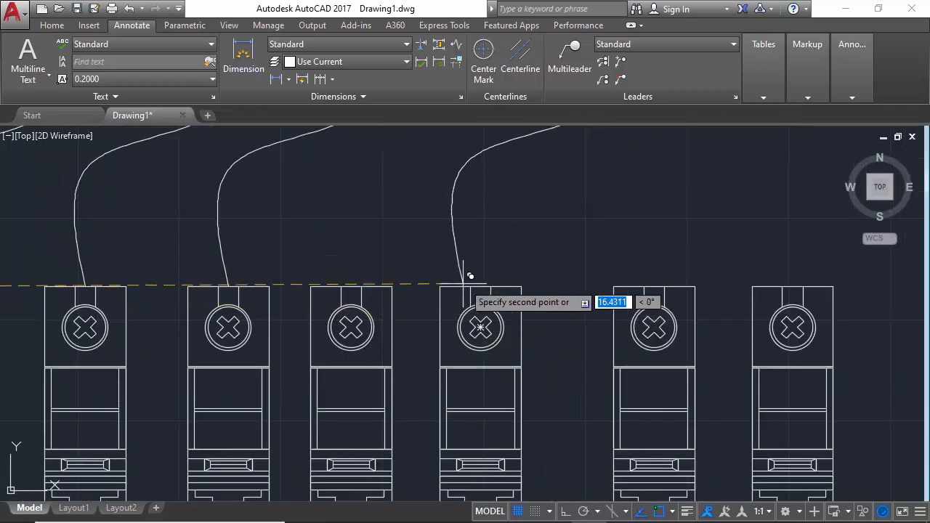
pyautogui.click(482, 285)
pyautogui.scroll(-3, 508, 284)
pyautogui.scroll(3, 585, 277)
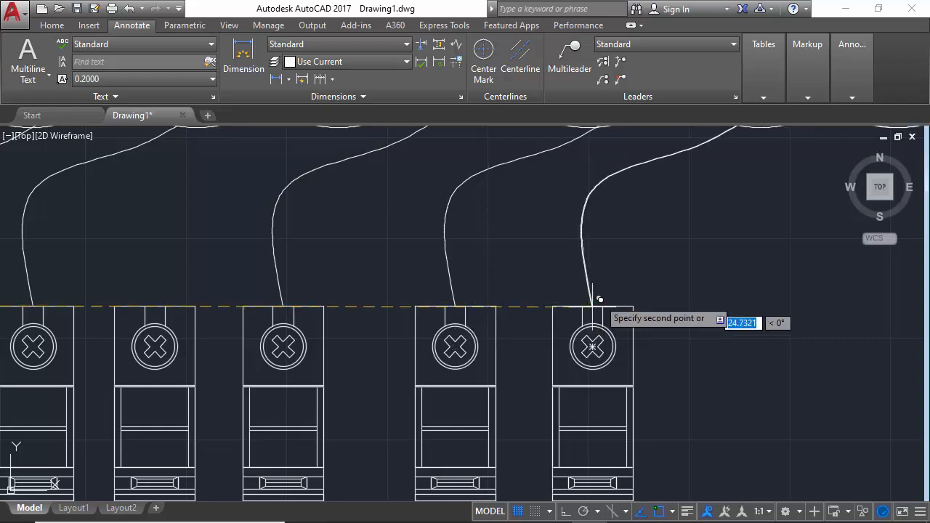
pyautogui.click(598, 298)
pyautogui.scroll(-5, 624, 309)
pyautogui.scroll(3, 585, 320)
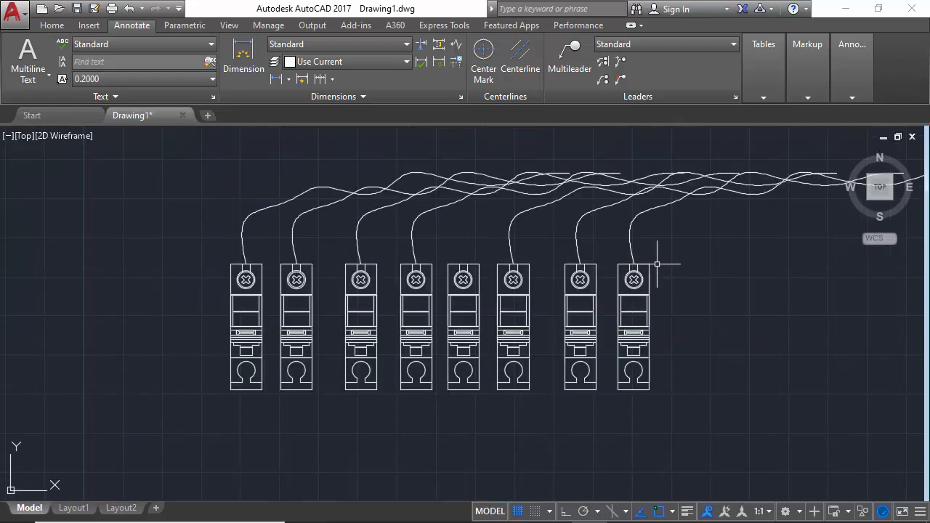
# - Mirror all the upper wires across a horizontal line to create a matching set below the breakers, keeping the originals
pyautogui.scroll(-3, 661, 262)
pyautogui.click(701, 227)
pyautogui.scroll(2, 654, 314)
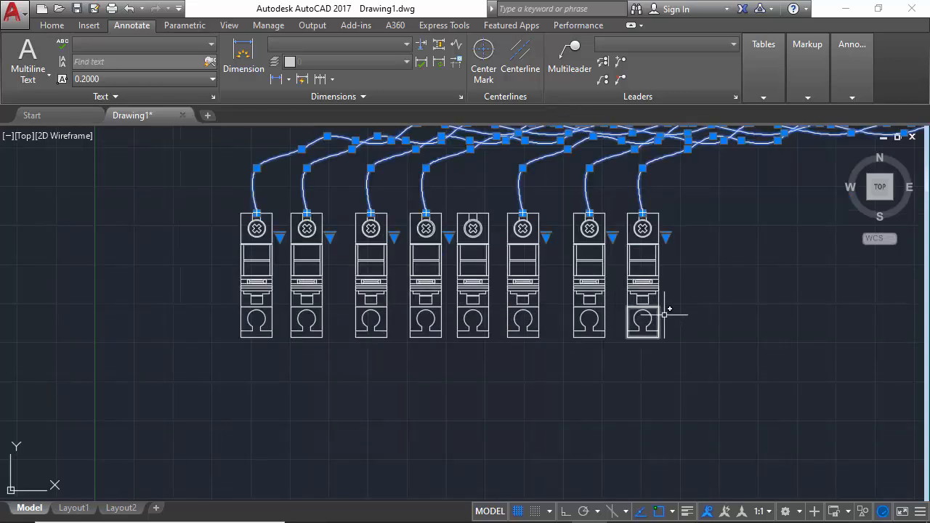
pyautogui.write('mi')
pyautogui.press('Return')
pyautogui.click(696, 312)
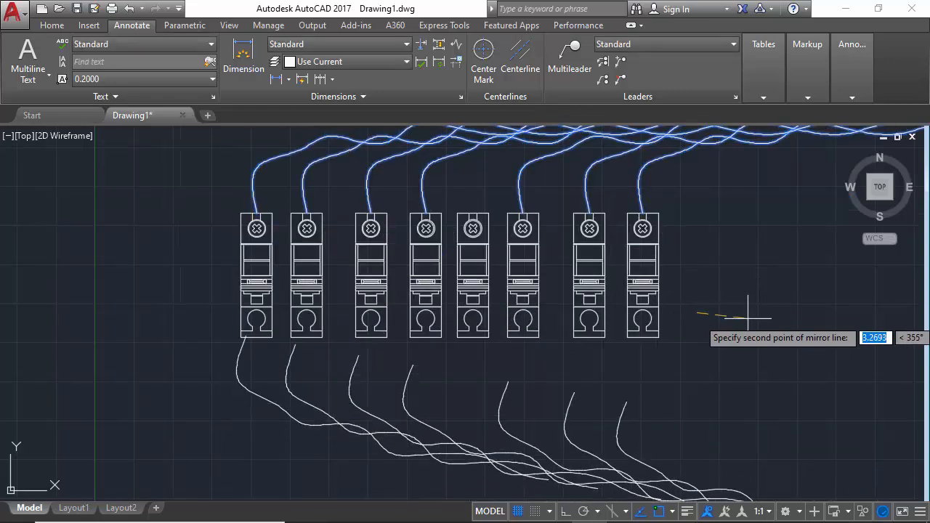
pyautogui.press('F8')
pyautogui.click(741, 303)
pyautogui.press('Return')
pyautogui.moveTo(741, 303); pyautogui.dragTo(750, 254, button='middle')
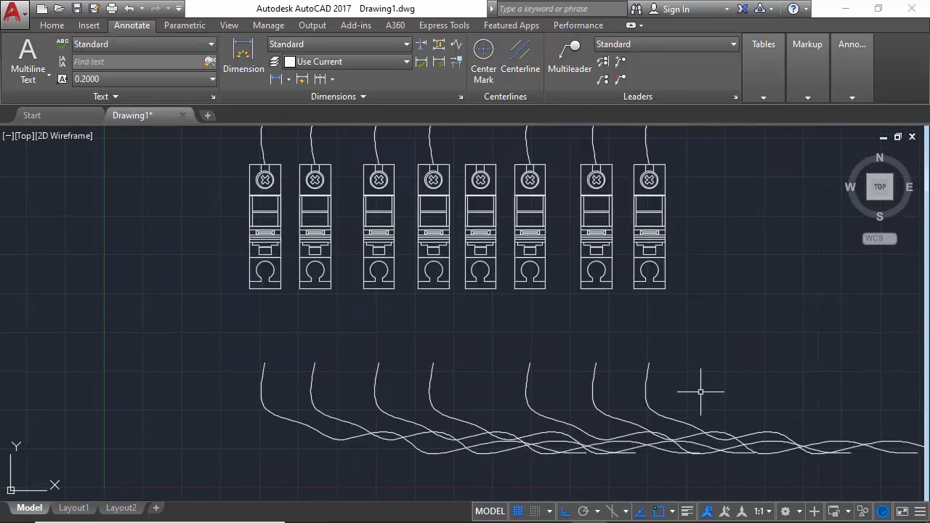
# - Move the mirrored wires up so that their upper ends meet the bottom edge midpoints of the breakers
pyautogui.click(716, 370)
pyautogui.click(268, 376)
pyautogui.click(265, 362)
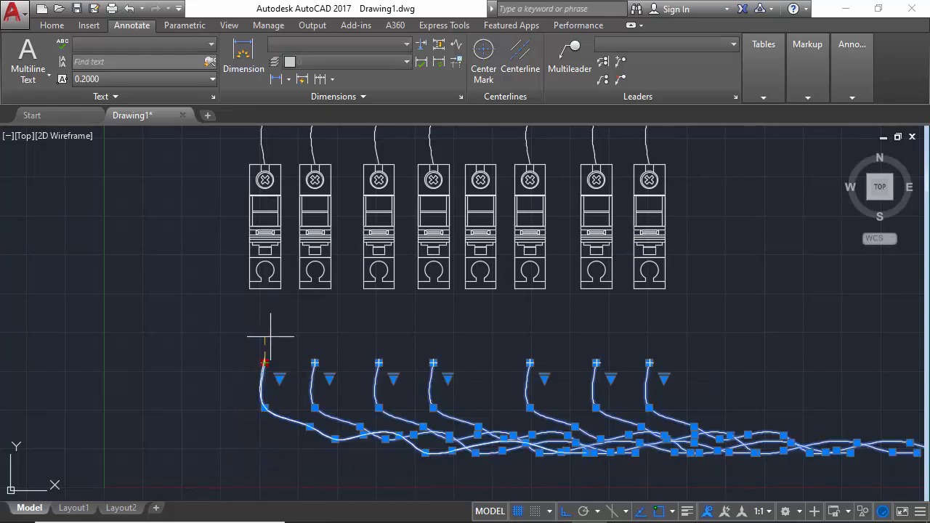
pyautogui.scroll(2, 266, 331)
pyautogui.press('space')
pyautogui.click(253, 254)
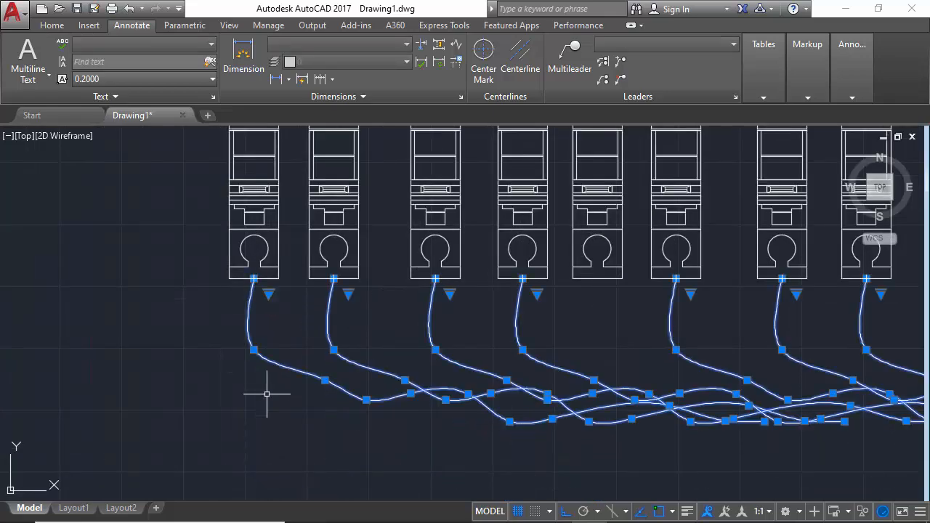
pyautogui.scroll(-2, 273, 417)
pyautogui.press('Escape')
# - Copy the sixth breaker's lower wire onto the bottom edge midpoint of the fifth breaker
pyautogui.scroll(2, 435, 340)
pyautogui.scroll(-2, 308, 401)
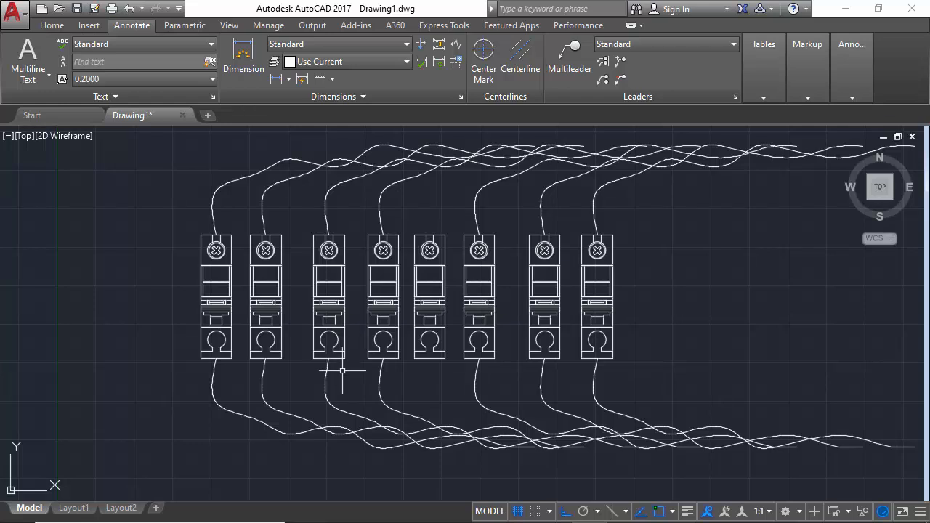
pyautogui.scroll(2, 442, 327)
pyautogui.moveTo(442, 326); pyautogui.dragTo(321, 351, button='middle')
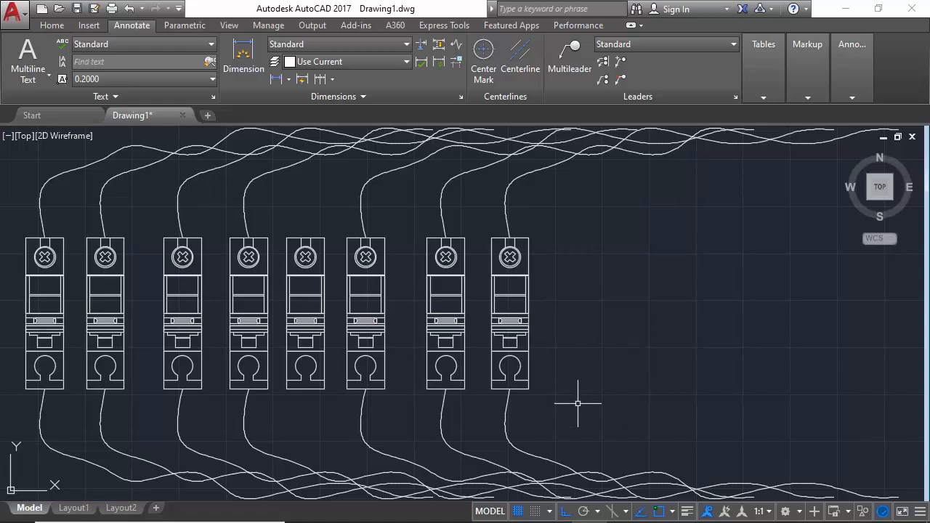
pyautogui.click(362, 425)
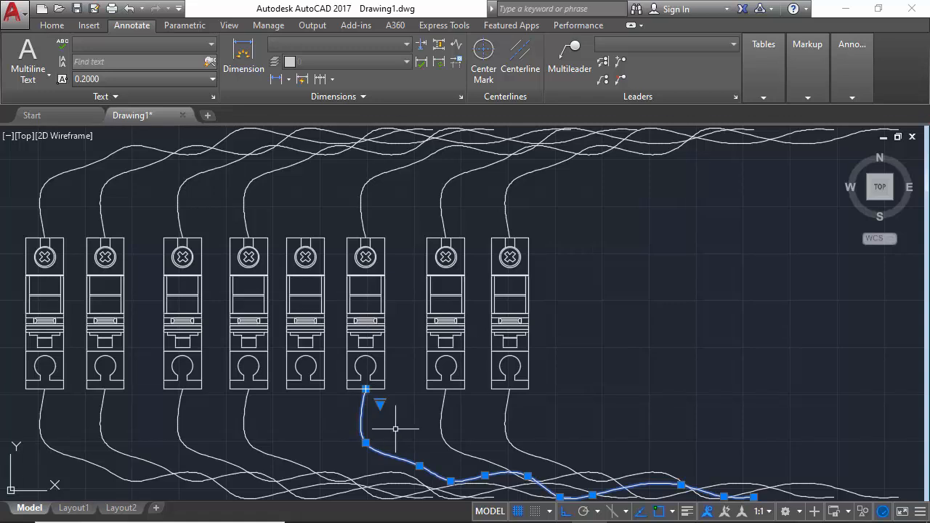
pyautogui.write('co')
pyautogui.press('Return')
pyautogui.click(365, 388)
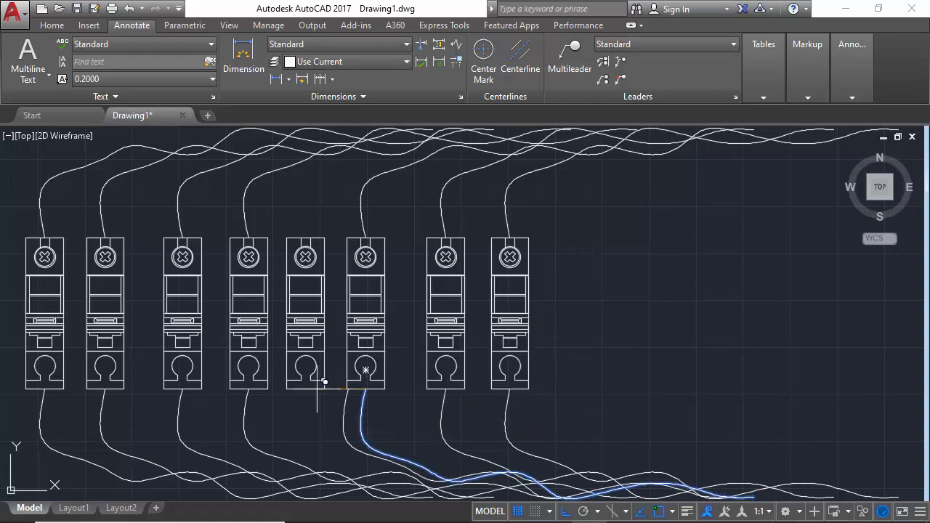
pyautogui.click(306, 389)
pyautogui.press('Escape')
# - Copy the sixth breaker's upper wire onto the top edge midpoint of the fifth breaker
pyautogui.click(363, 221)
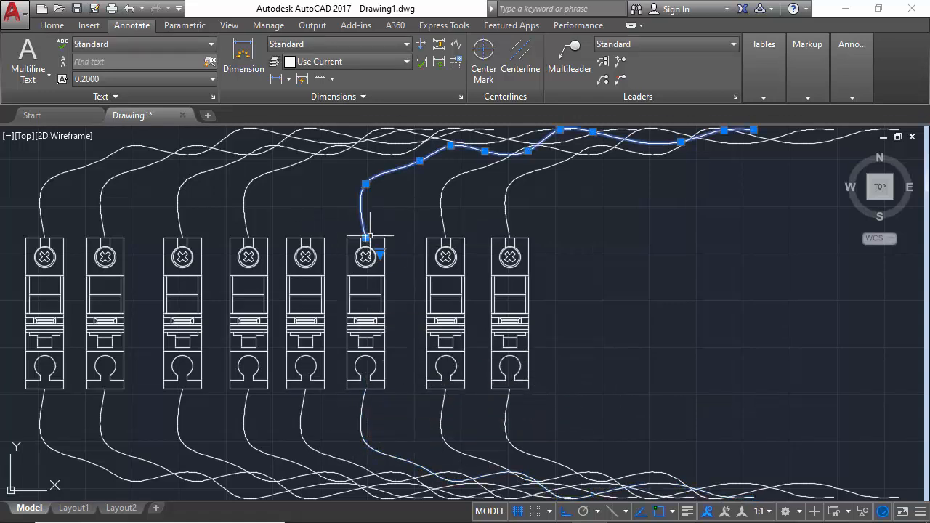
pyautogui.press('Return')
pyautogui.click(365, 238)
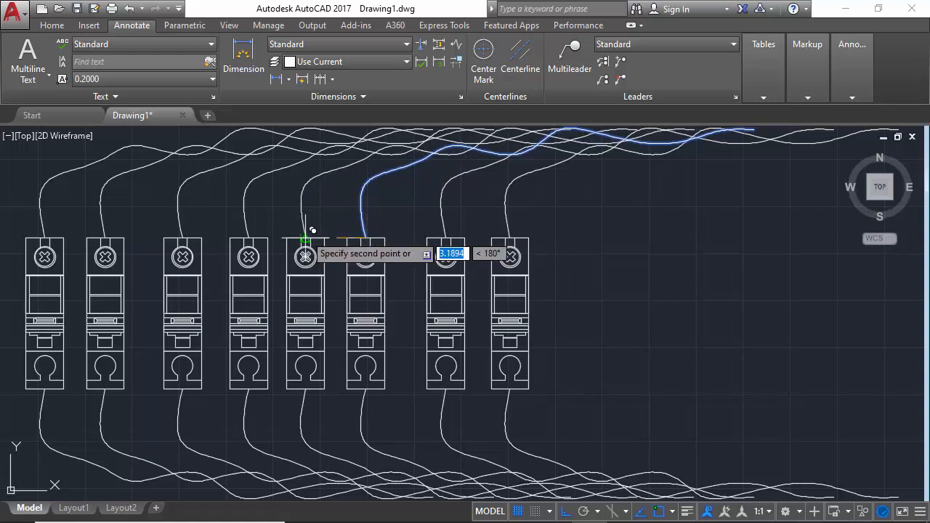
pyautogui.click(305, 238)
pyautogui.press('Escape')
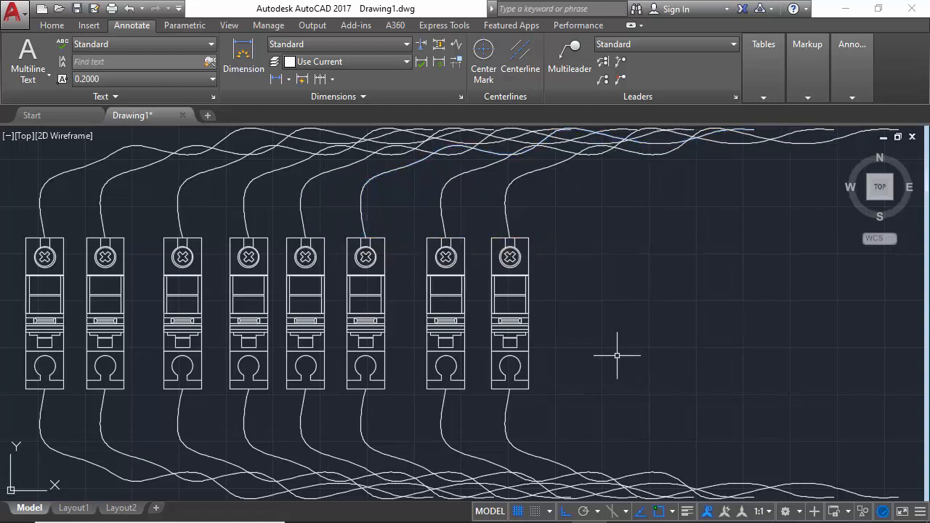